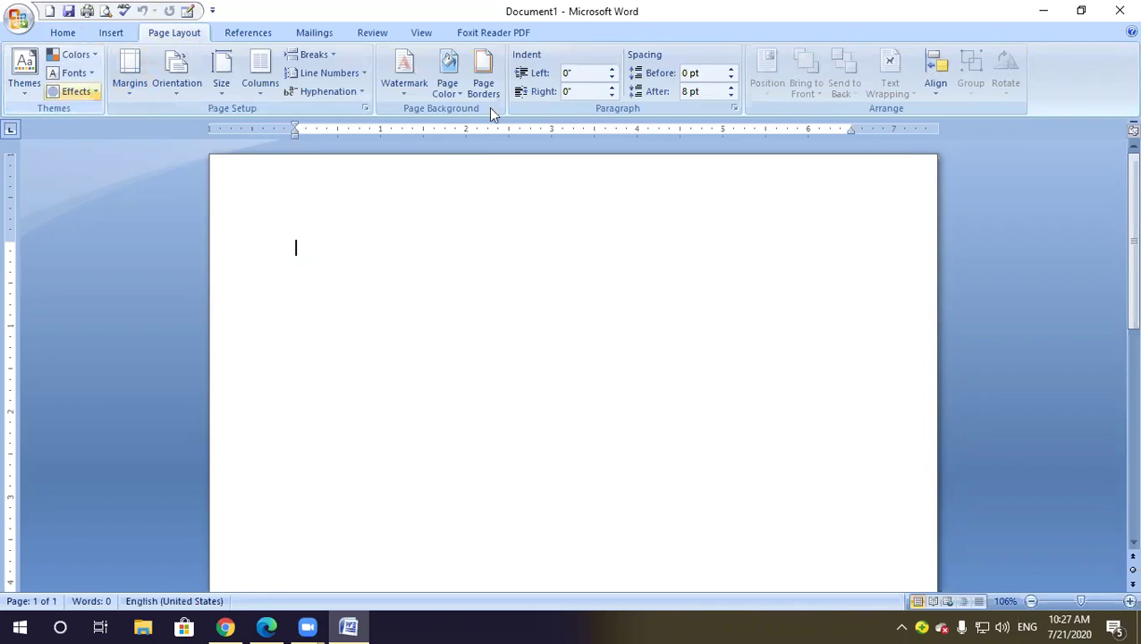
click(62, 33)
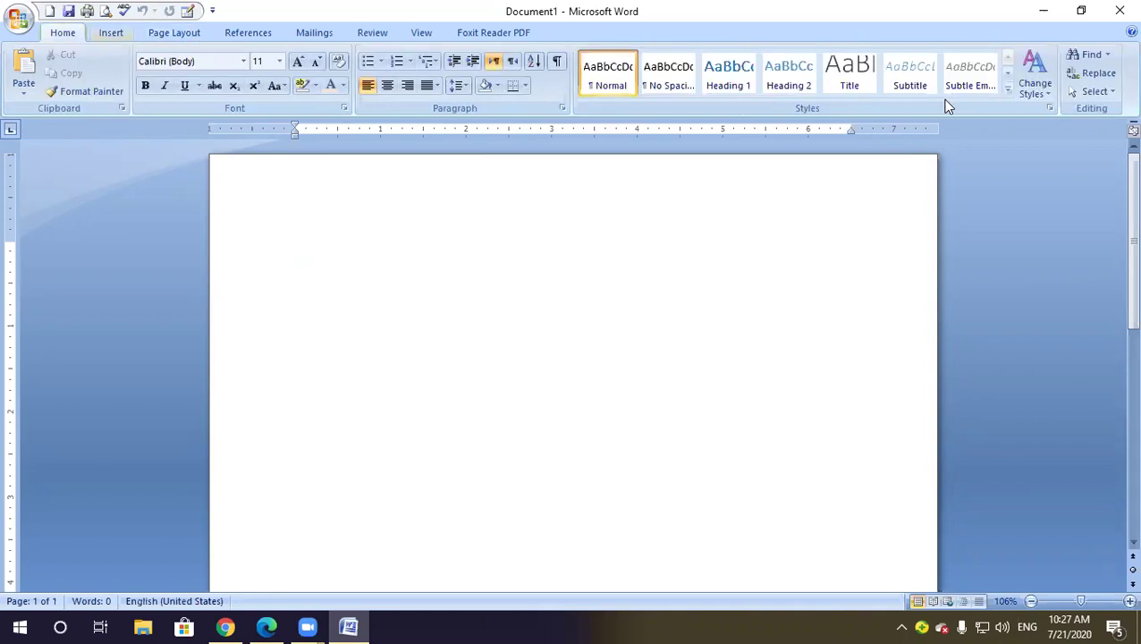
click(1035, 88)
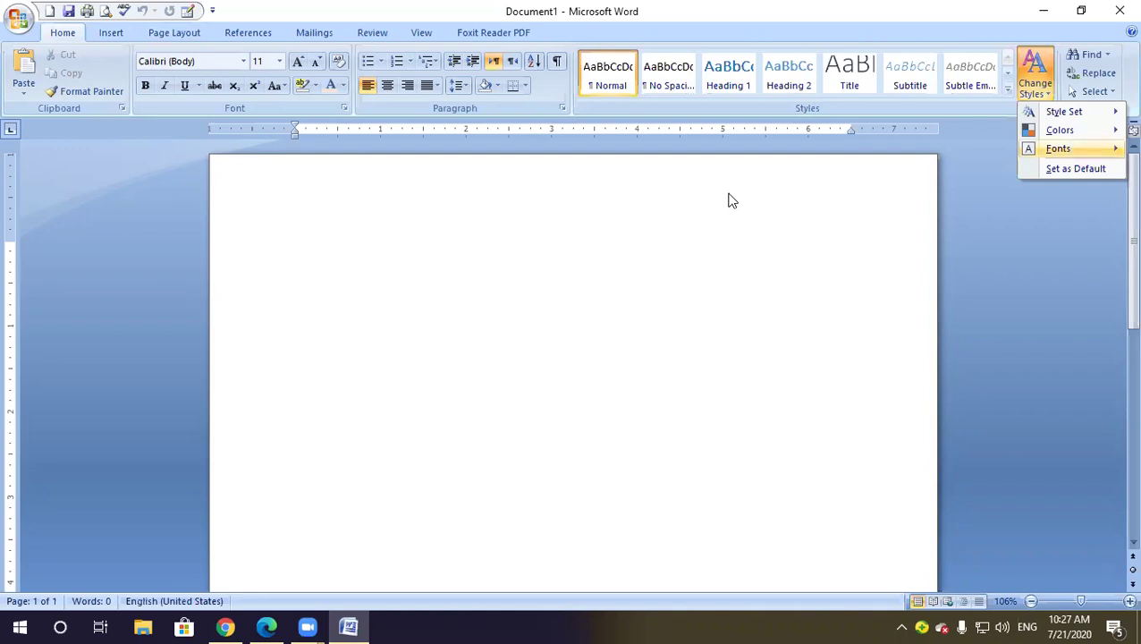
click(179, 37)
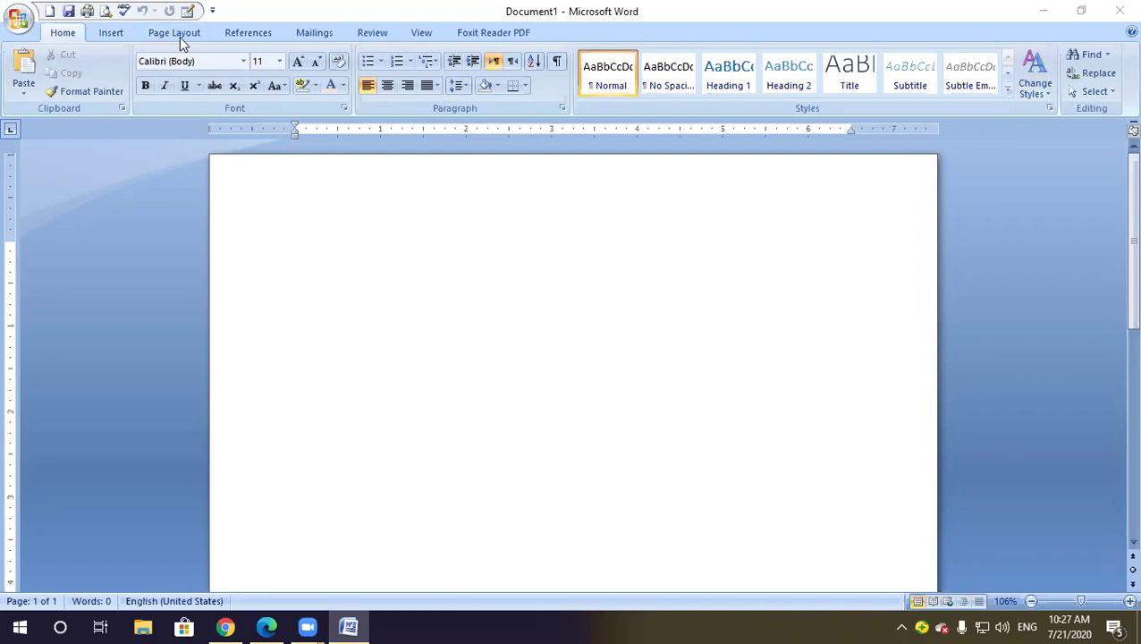
click(166, 34)
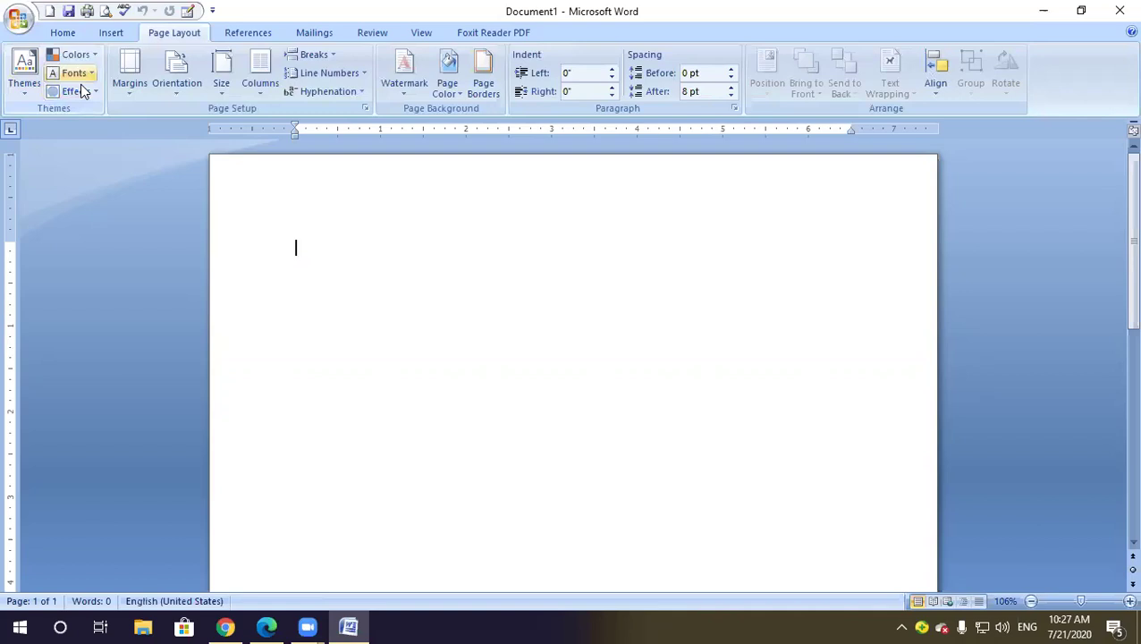
click(65, 33)
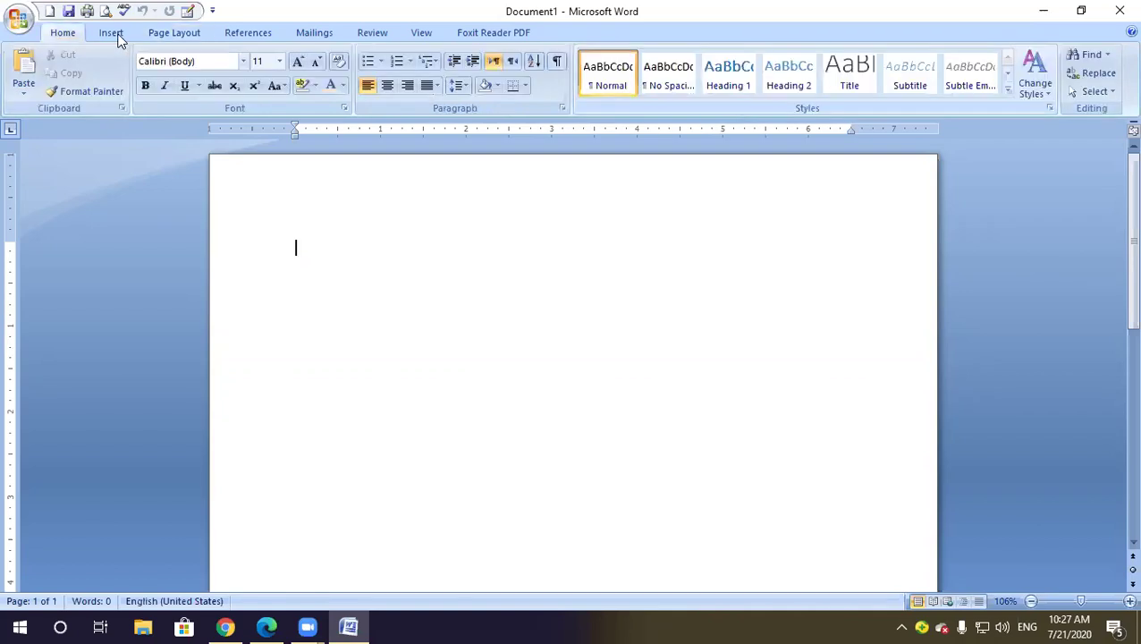
click(113, 33)
scroll(79, 78, down, 1)
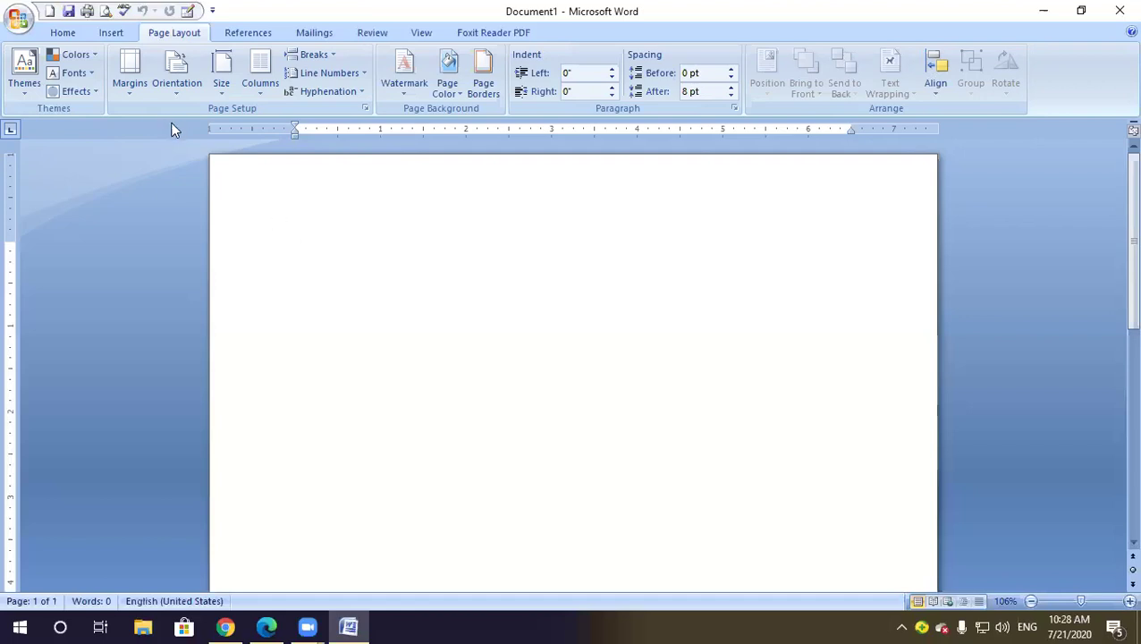
Apply the Narrow margin preset to the page and generate sample paragraphs with =rand(4)
click(126, 88)
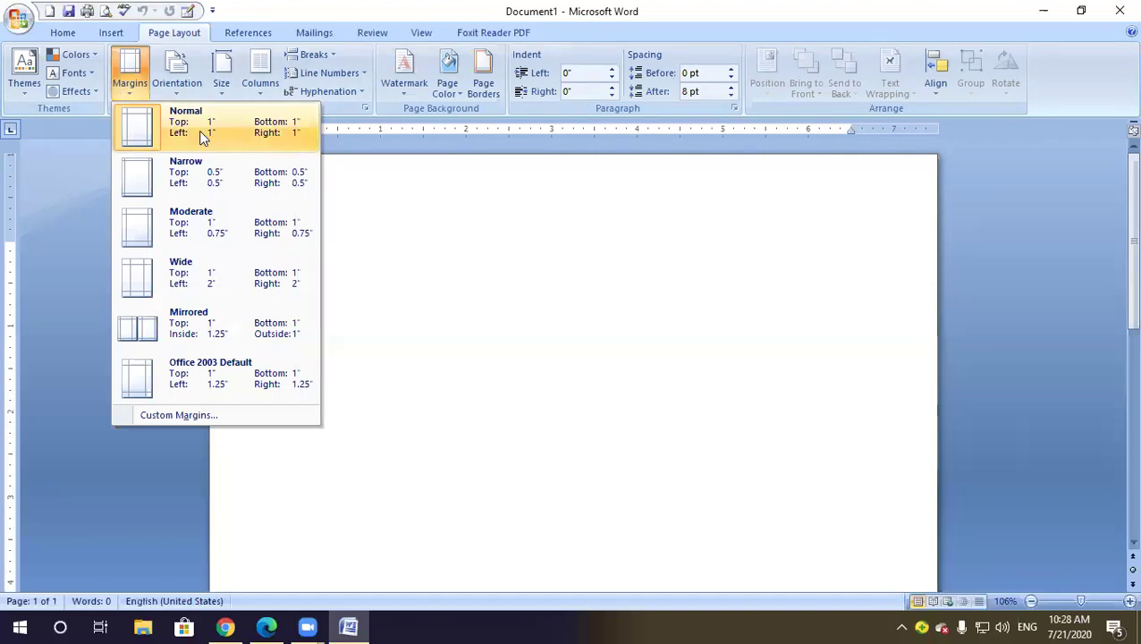
click(206, 169)
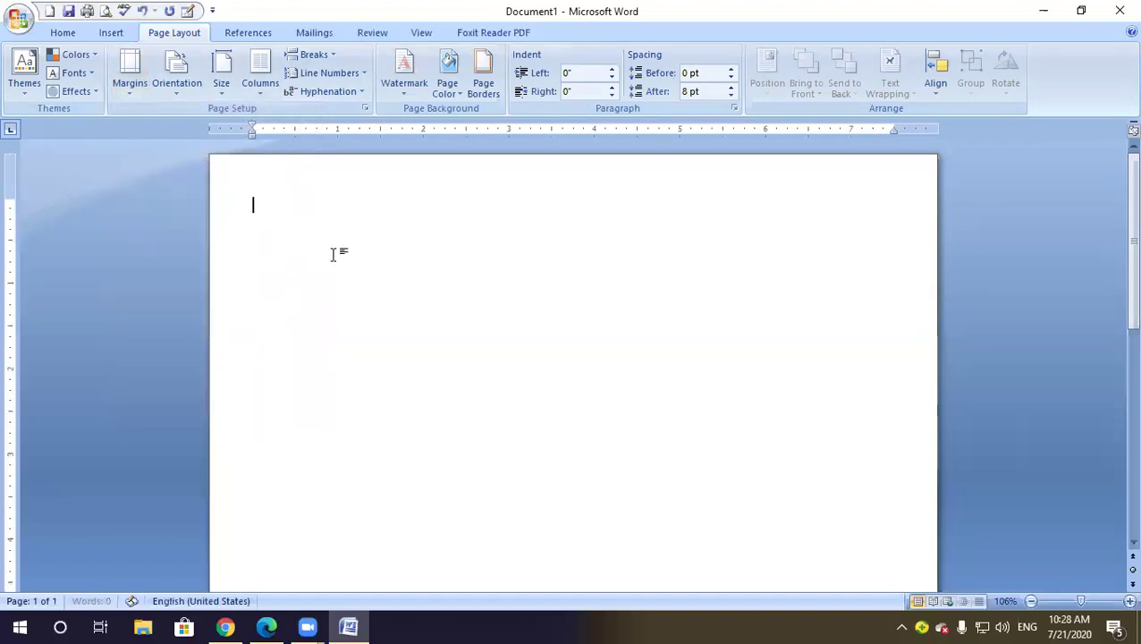
text(=rand(4))
key(Return)
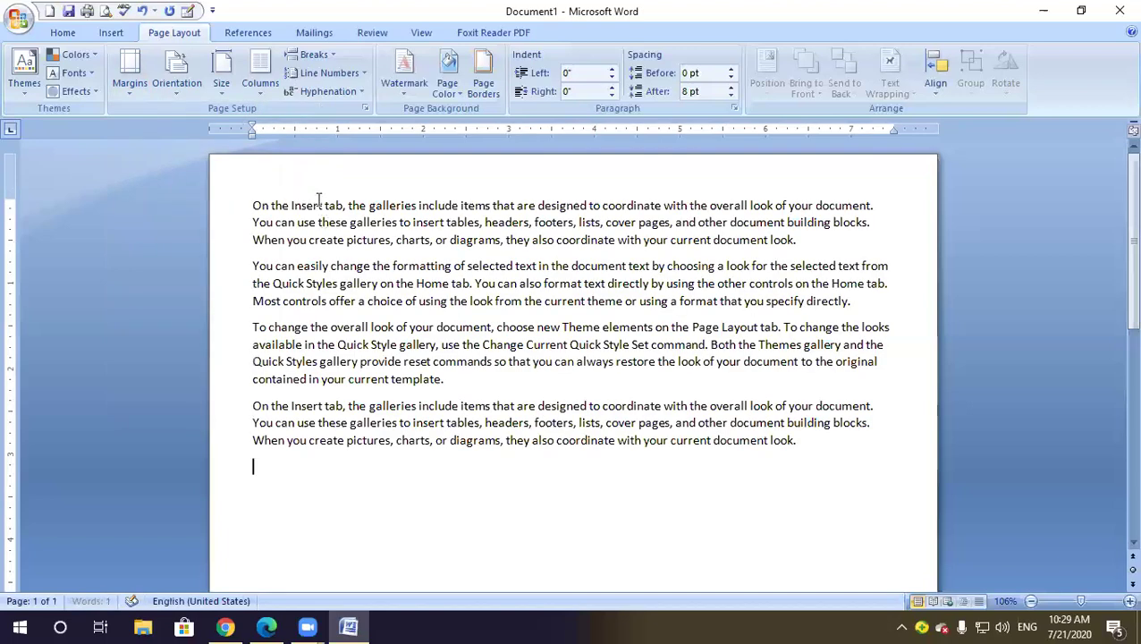
Try the Normal margin preset on the sample text and return the document to Narrow margins
click(128, 88)
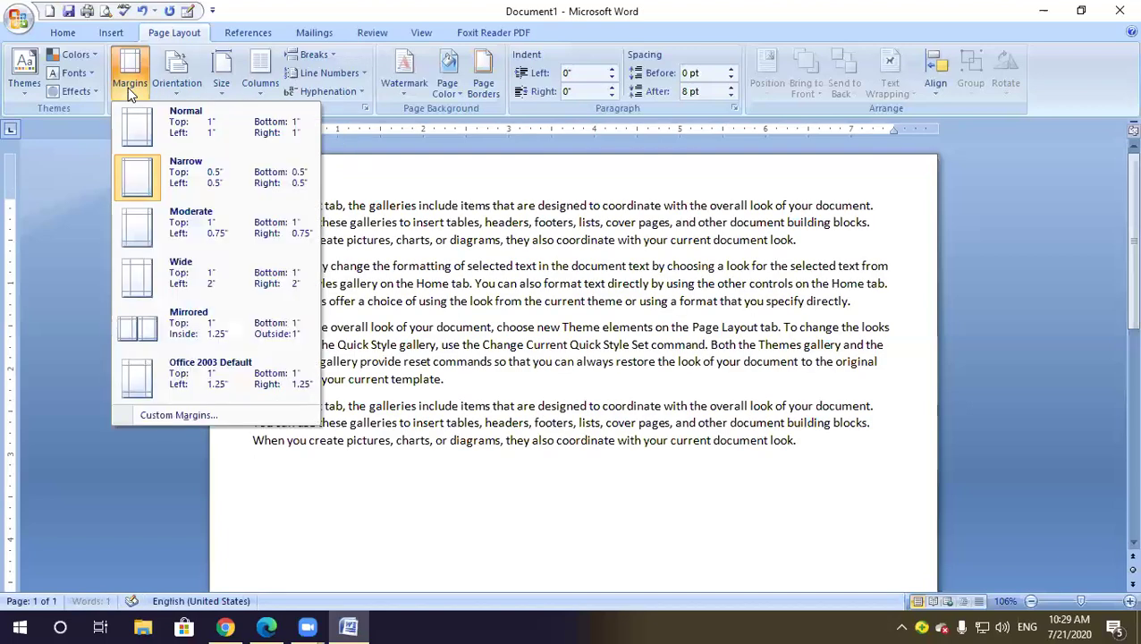
click(177, 136)
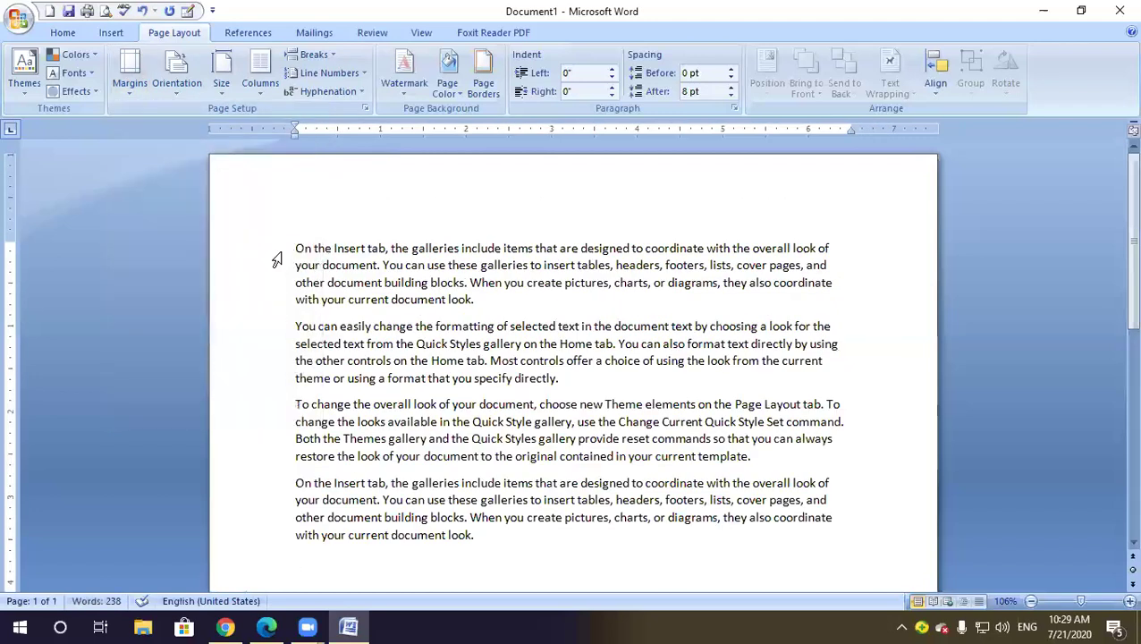
click(128, 83)
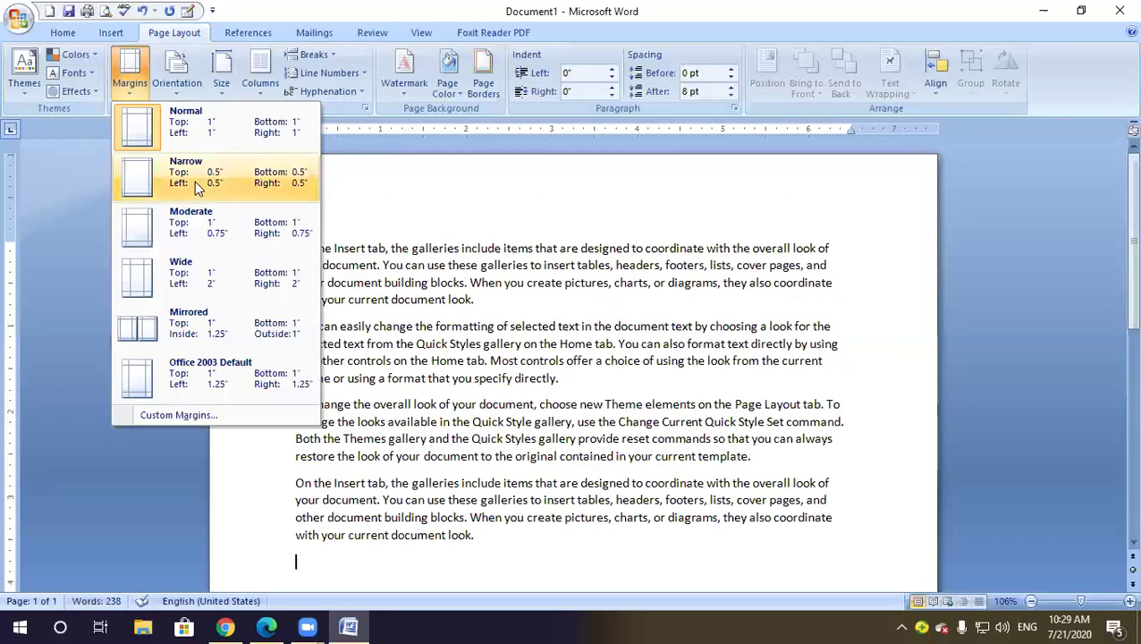
click(194, 181)
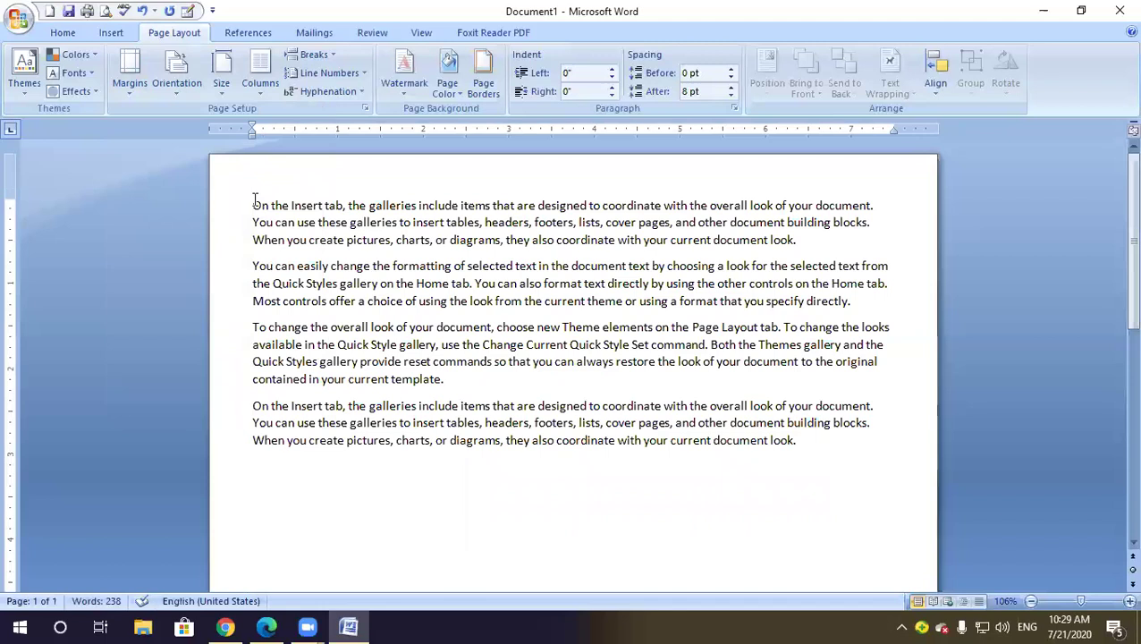
Try the Moderate margin preset followed by the Wide preset on the sample text
click(130, 70)
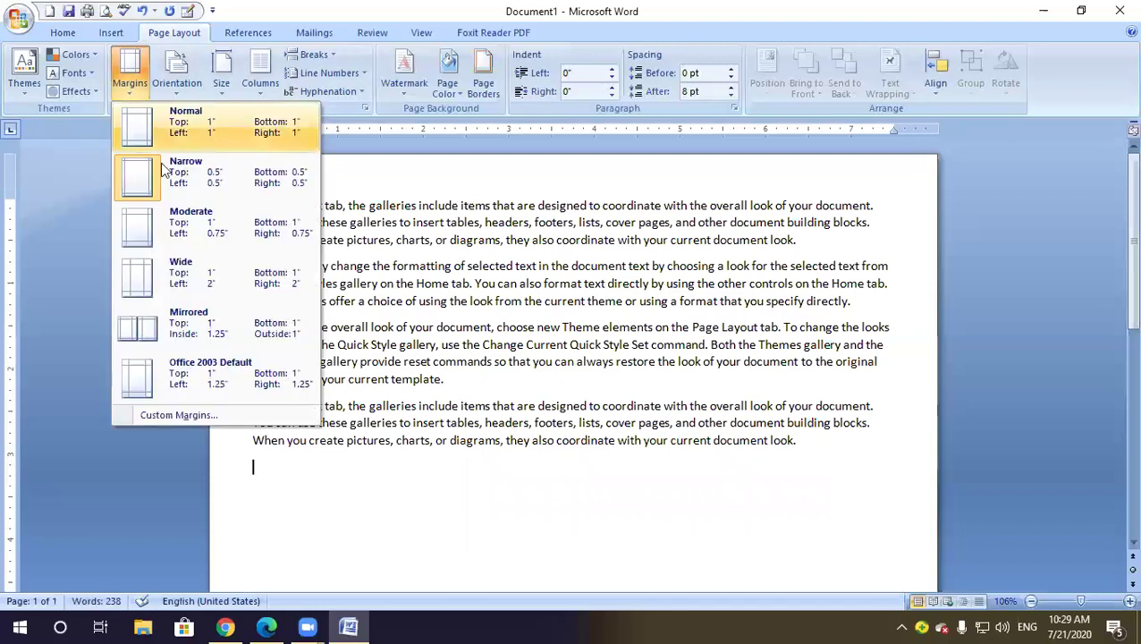
click(191, 226)
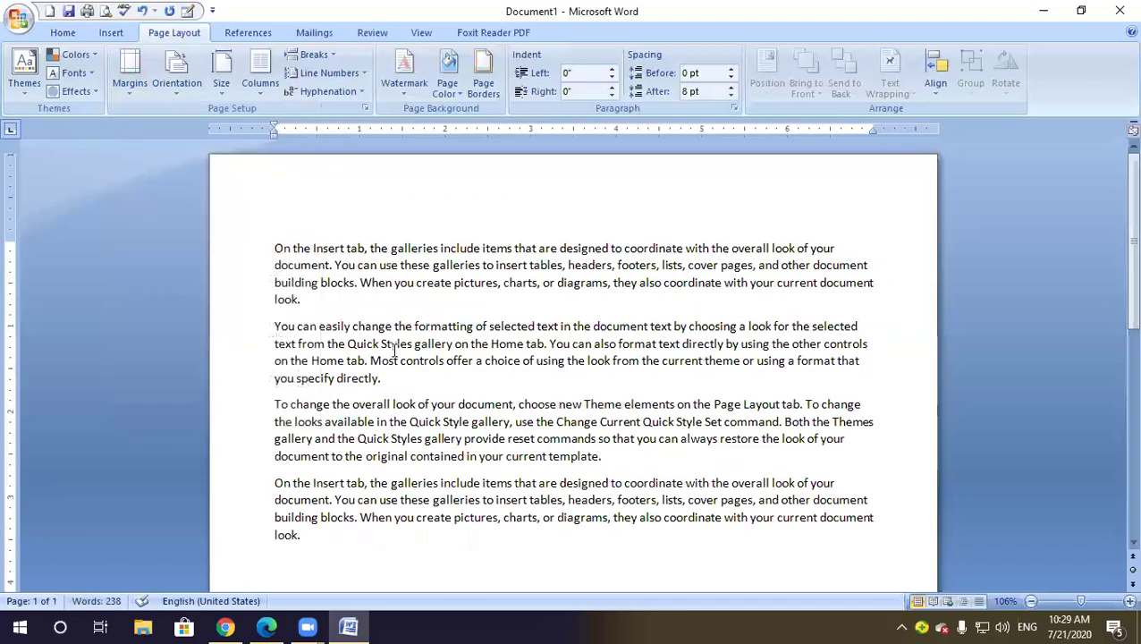
click(121, 85)
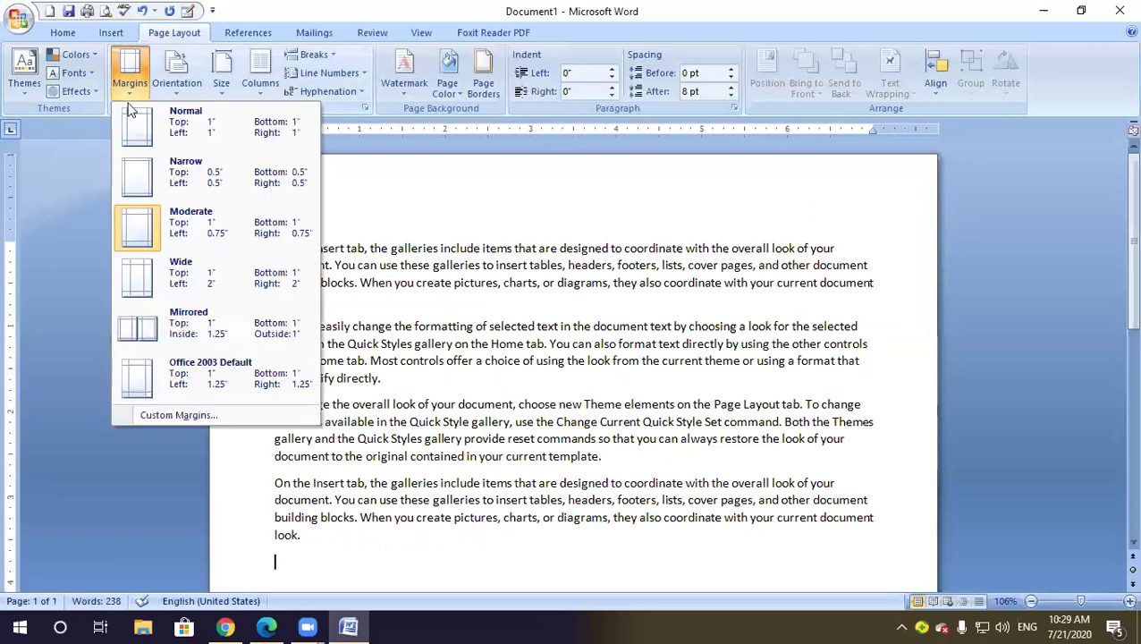
click(206, 279)
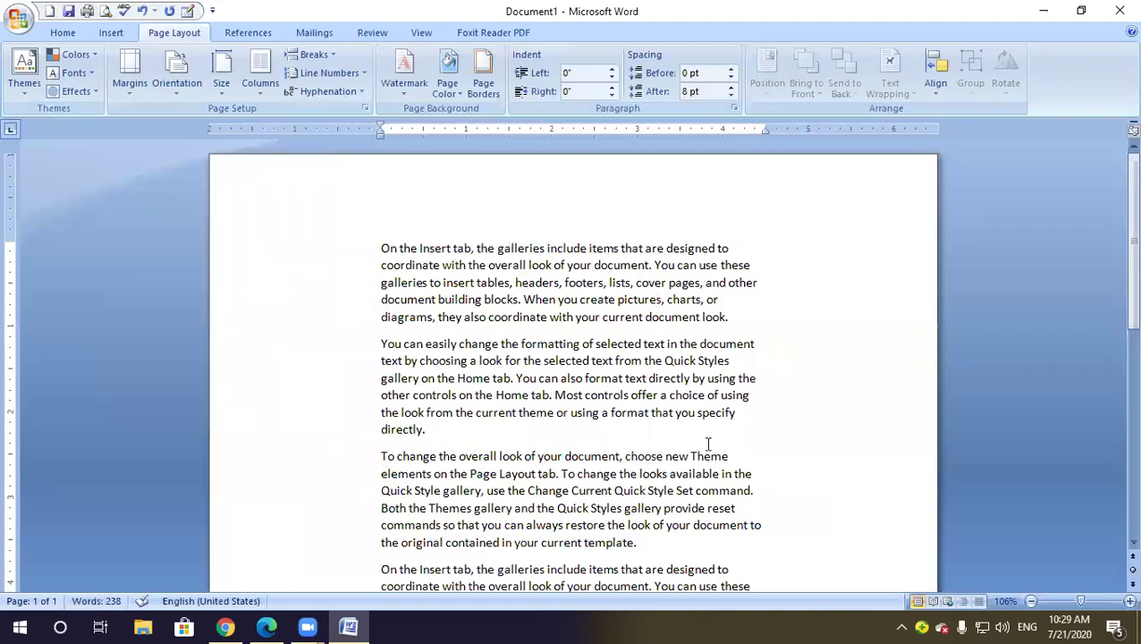
Try the Mirrored margin preset with a 1.25" inside and 1" outside margin on the document
click(128, 86)
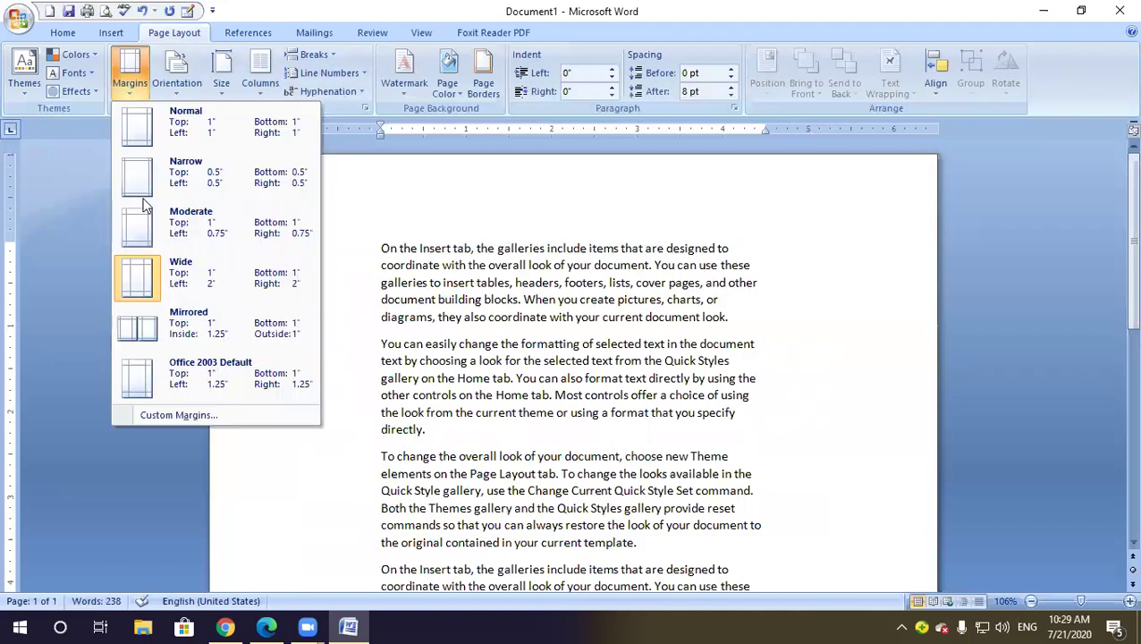
click(186, 332)
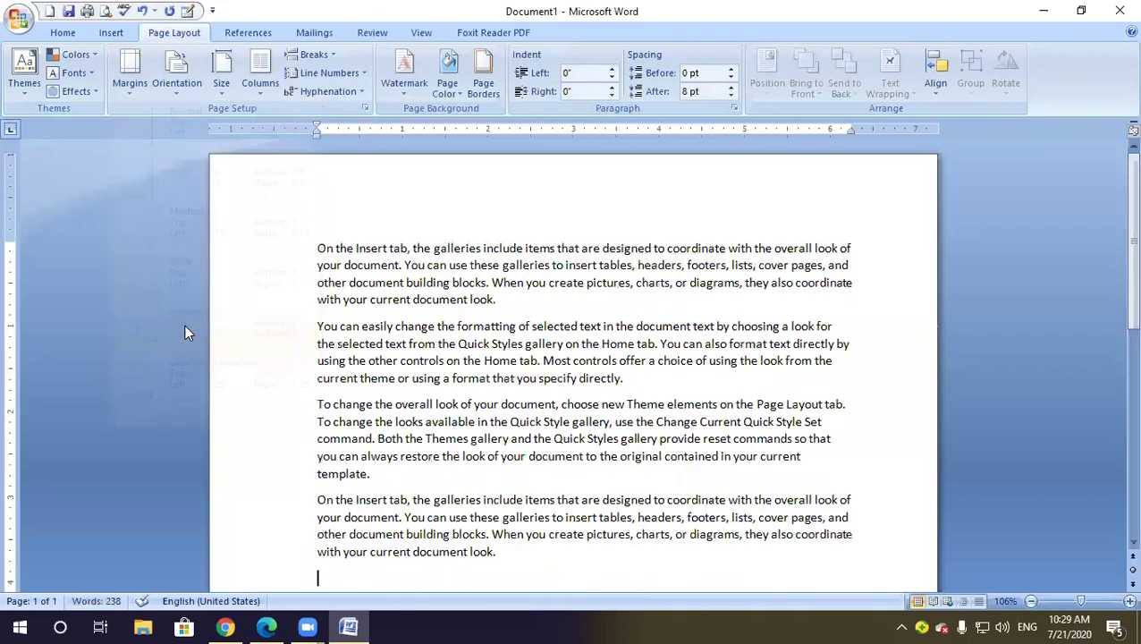
click(130, 94)
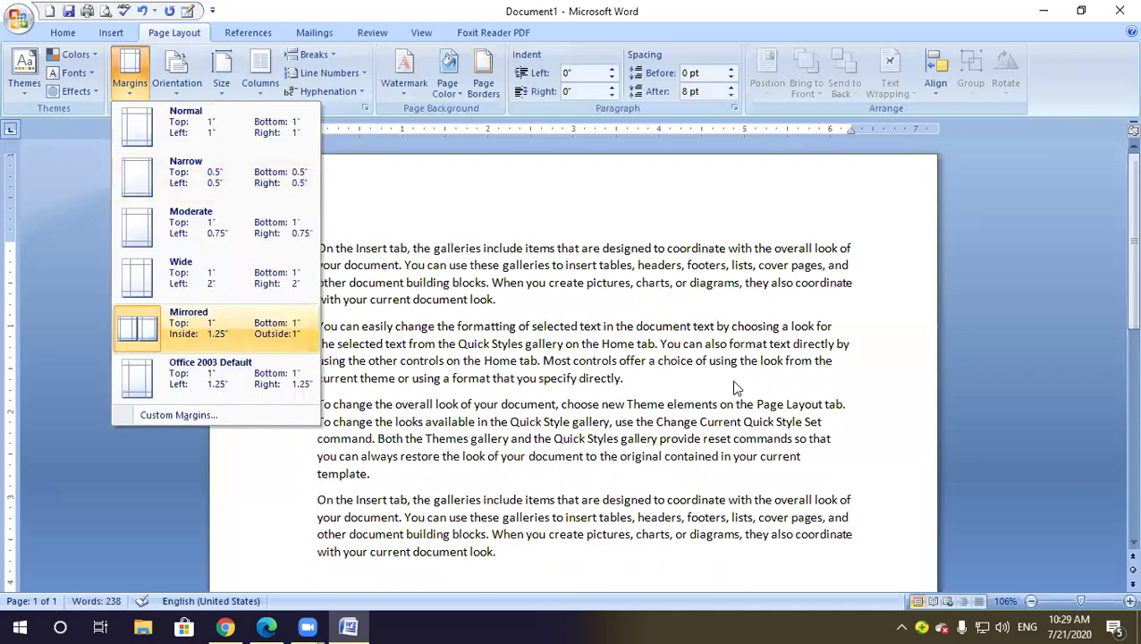
click(123, 90)
Apply the Office 2003 Default margin preset to the document and look over the page
click(122, 88)
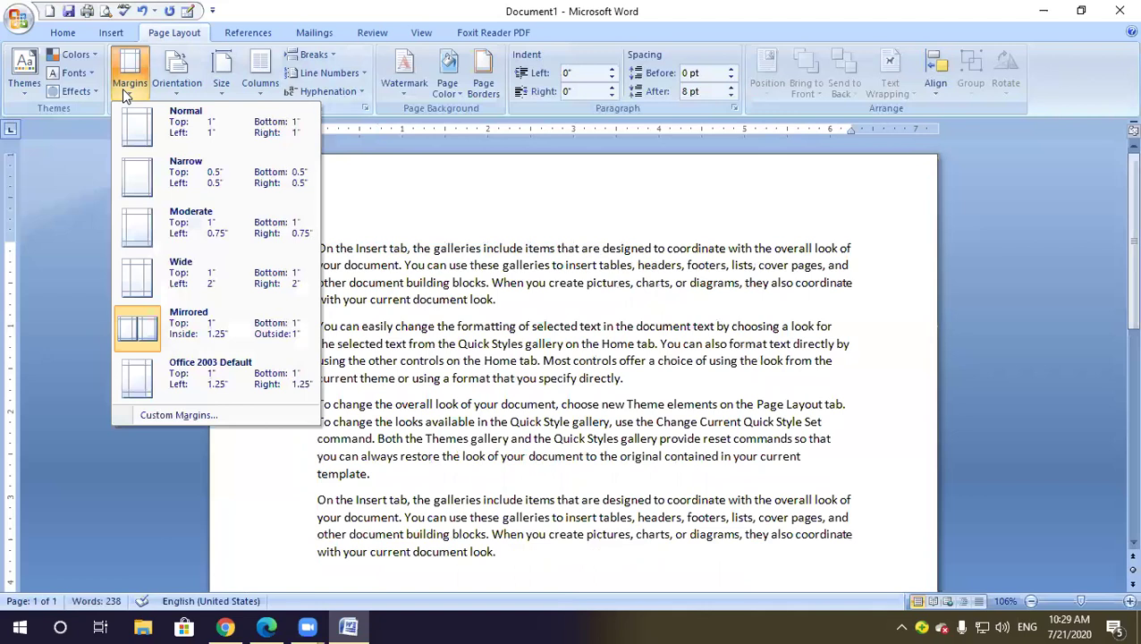
click(204, 379)
scroll(741, 389, down, 4)
scroll(742, 389, up, 4)
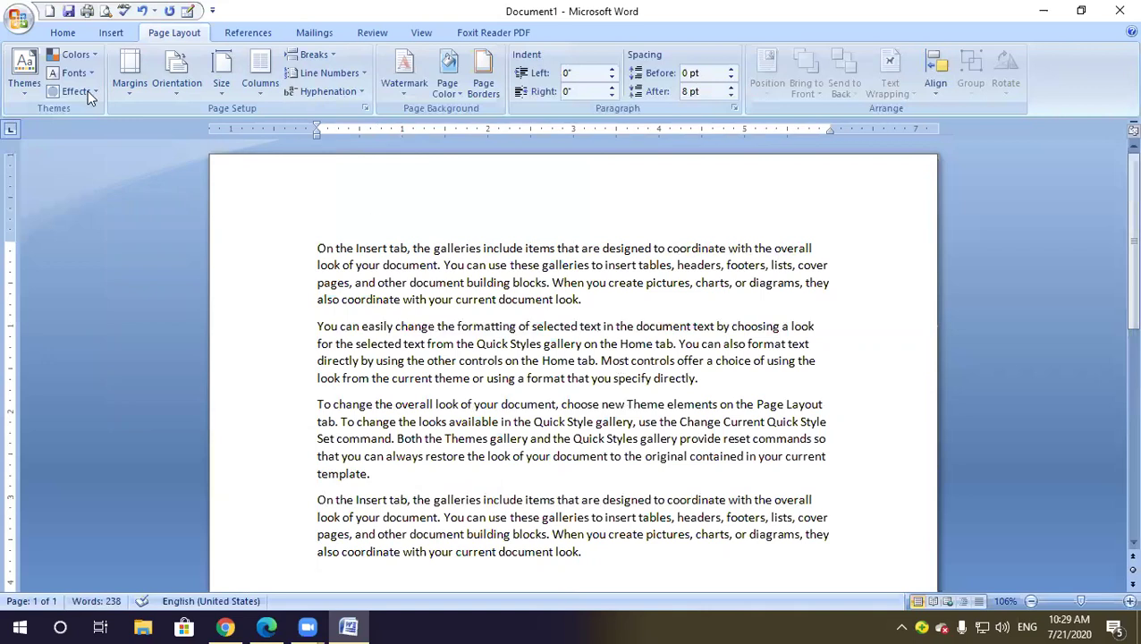
click(131, 89)
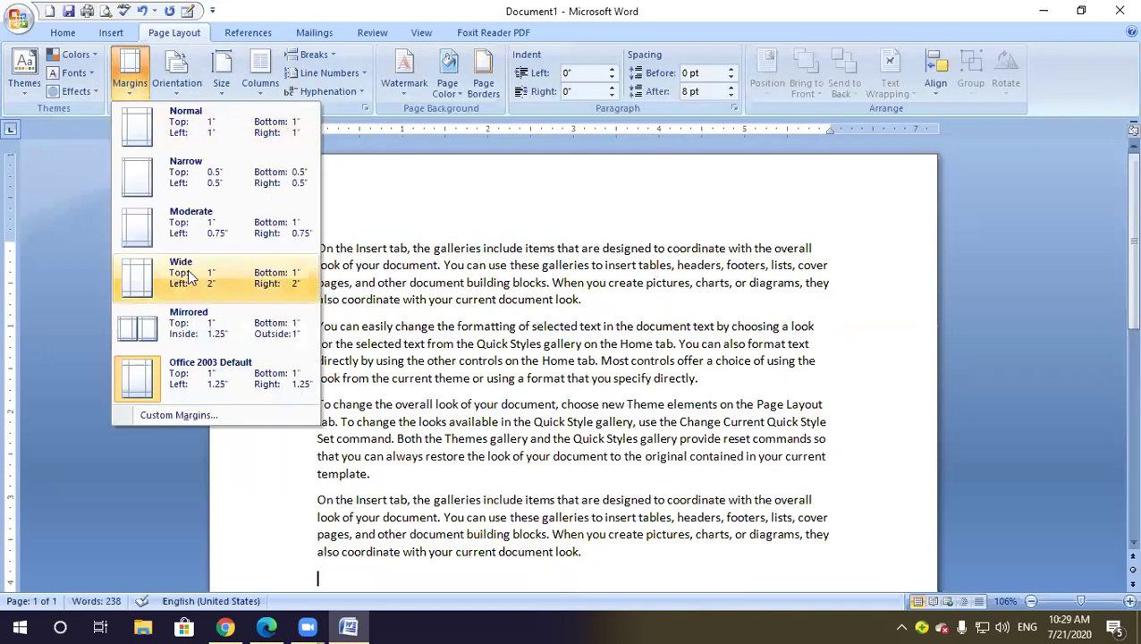
click(187, 415)
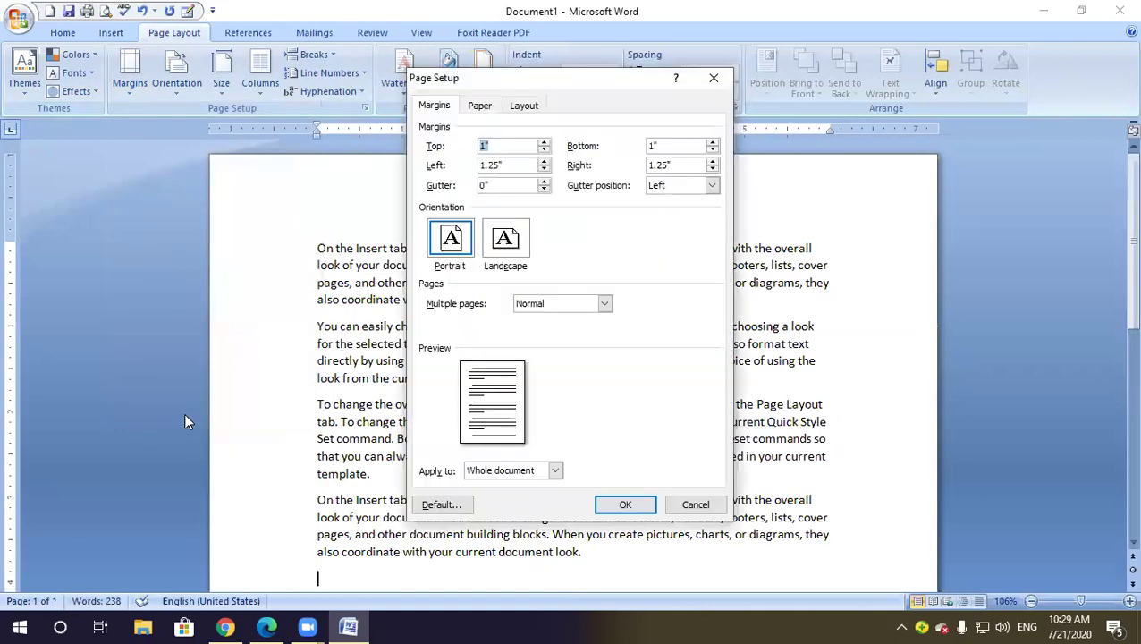
click(714, 78)
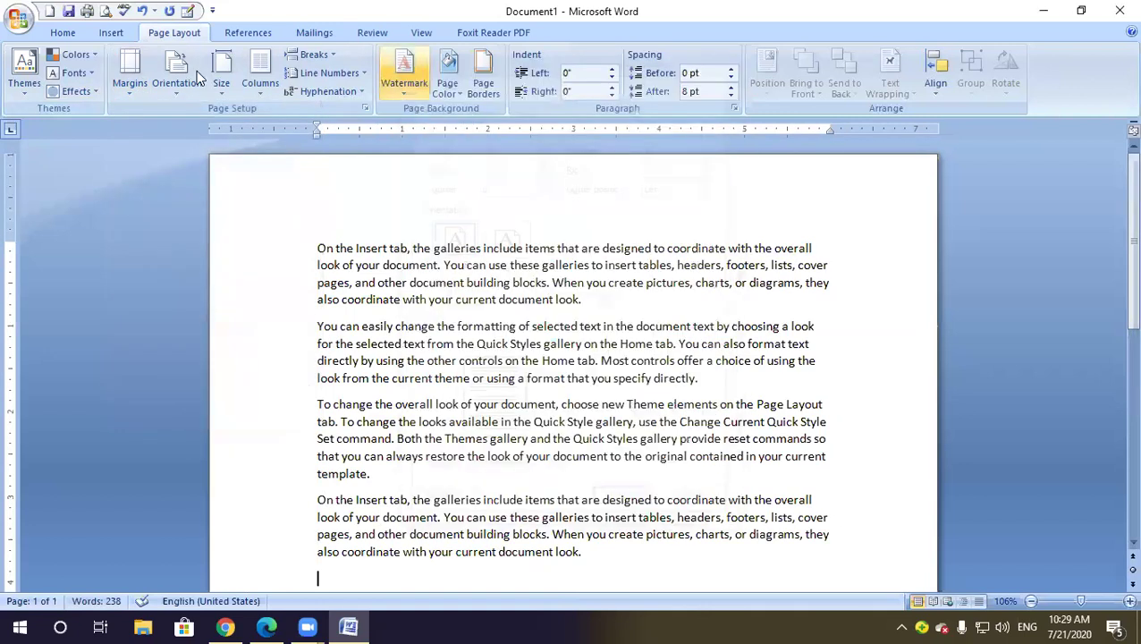
Set a custom top margin of 0" for the whole document and select the first line of text
click(132, 87)
click(219, 414)
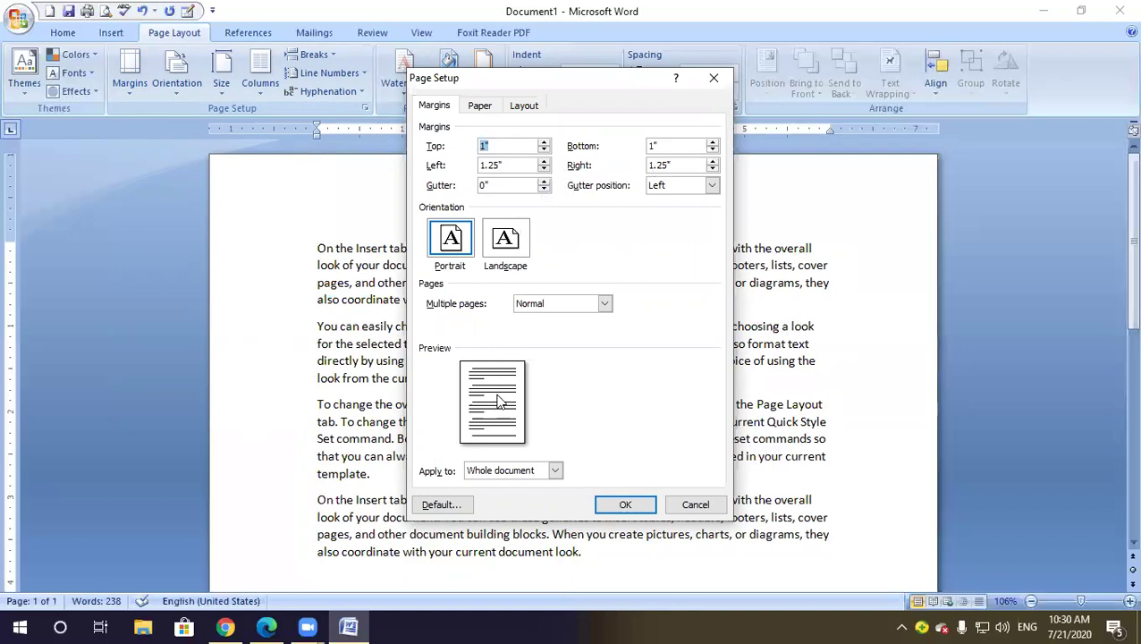
click(544, 145)
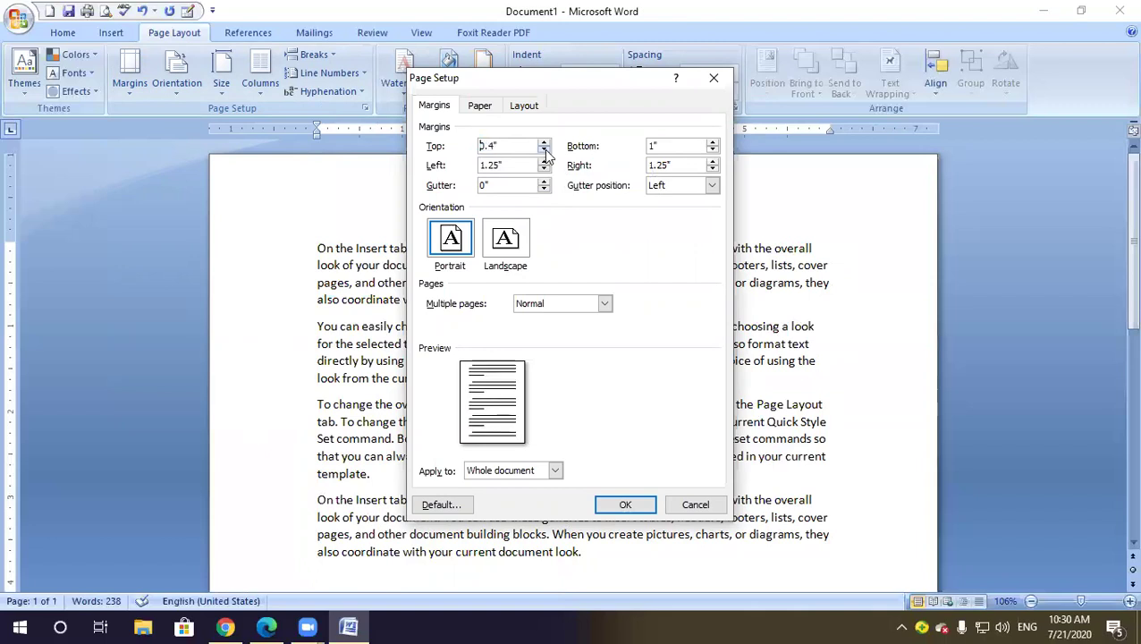
click(546, 151)
click(545, 143)
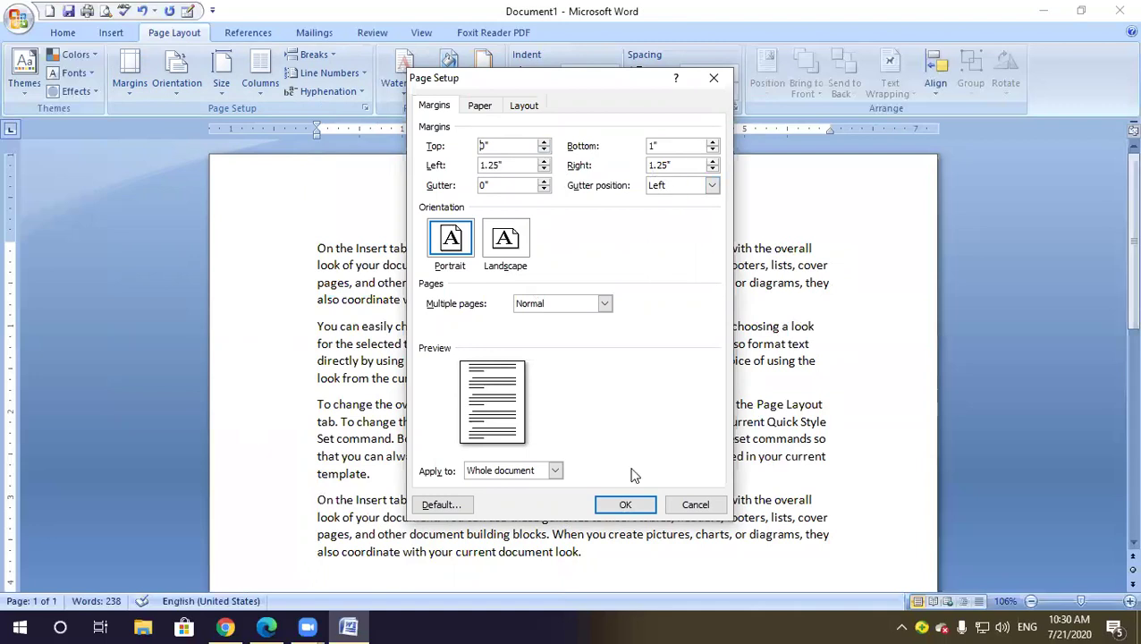
click(626, 505)
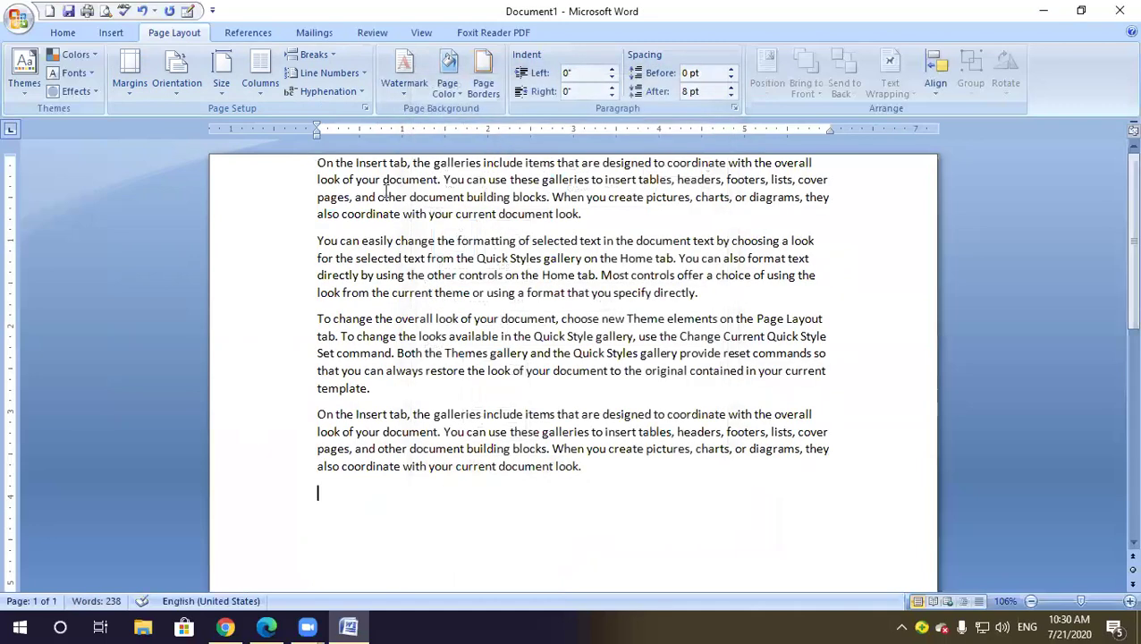
drag(318, 162, 856, 166)
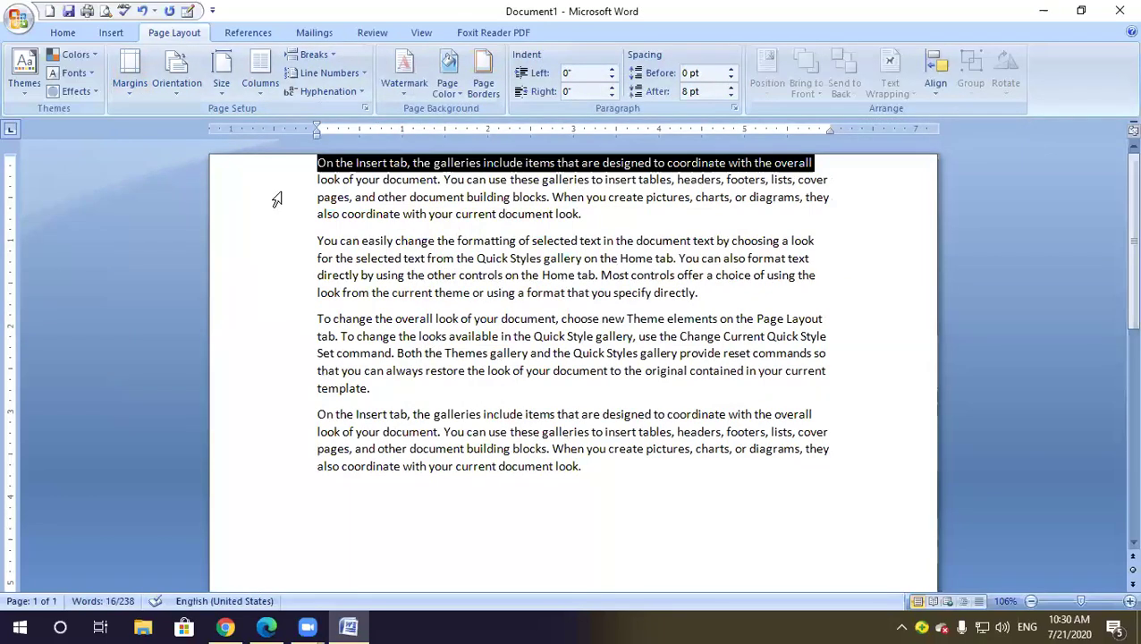
Set the custom top margin to 0.8" and deselect the text
click(130, 76)
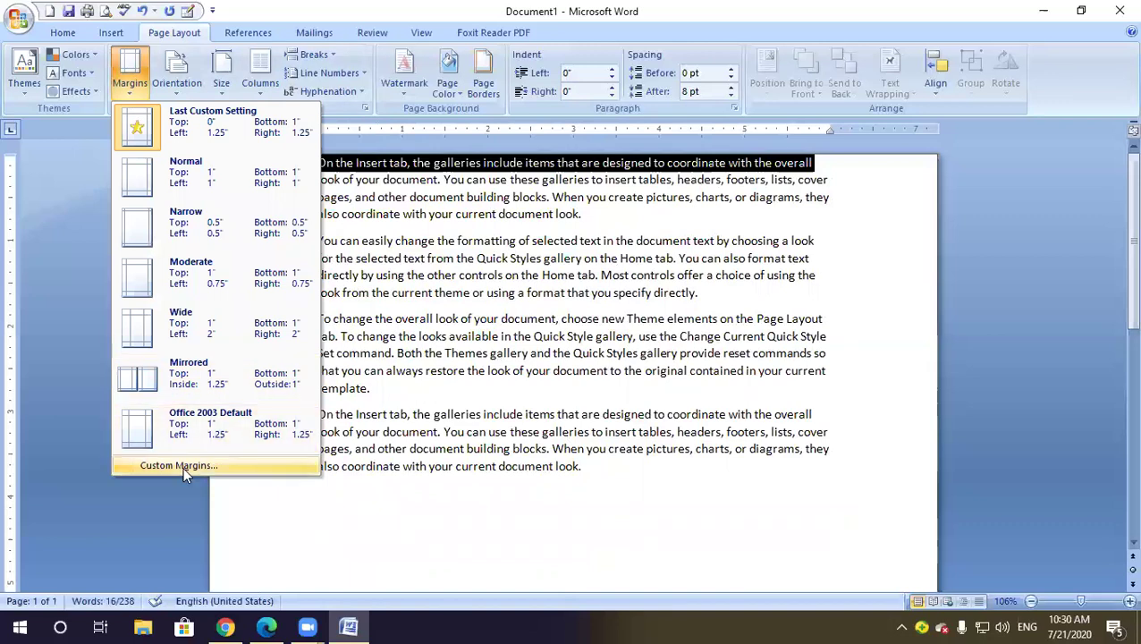
click(157, 466)
click(545, 142)
click(545, 142)
click(545, 143)
click(546, 142)
click(545, 142)
click(545, 142)
click(546, 142)
click(623, 504)
click(633, 240)
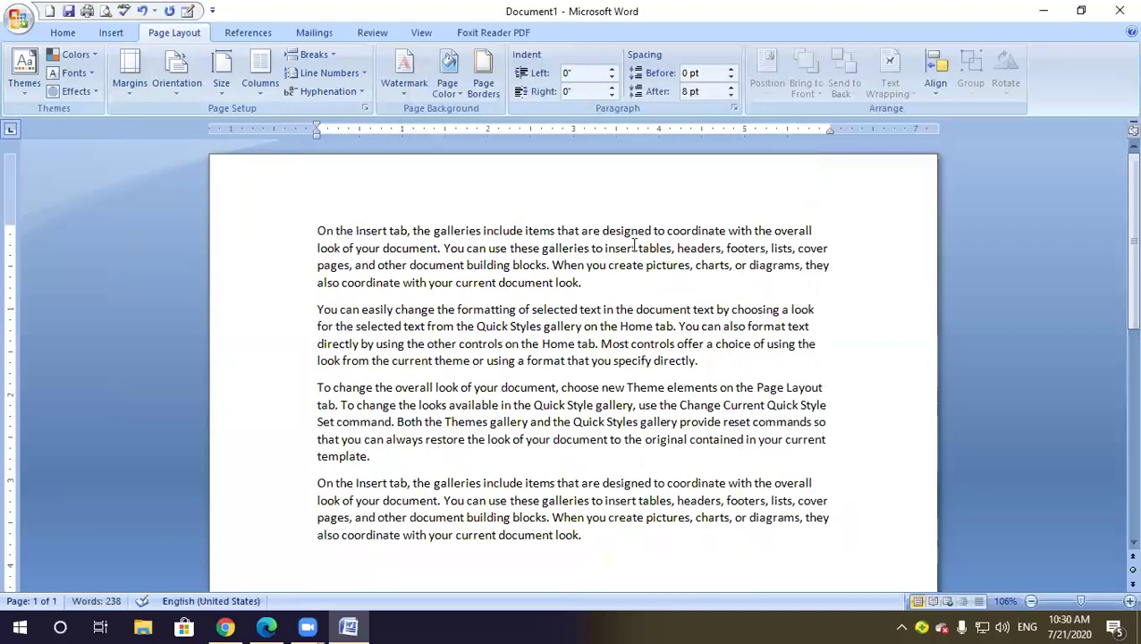
Set the custom left margin to 0.3" for the whole document
click(128, 85)
click(178, 465)
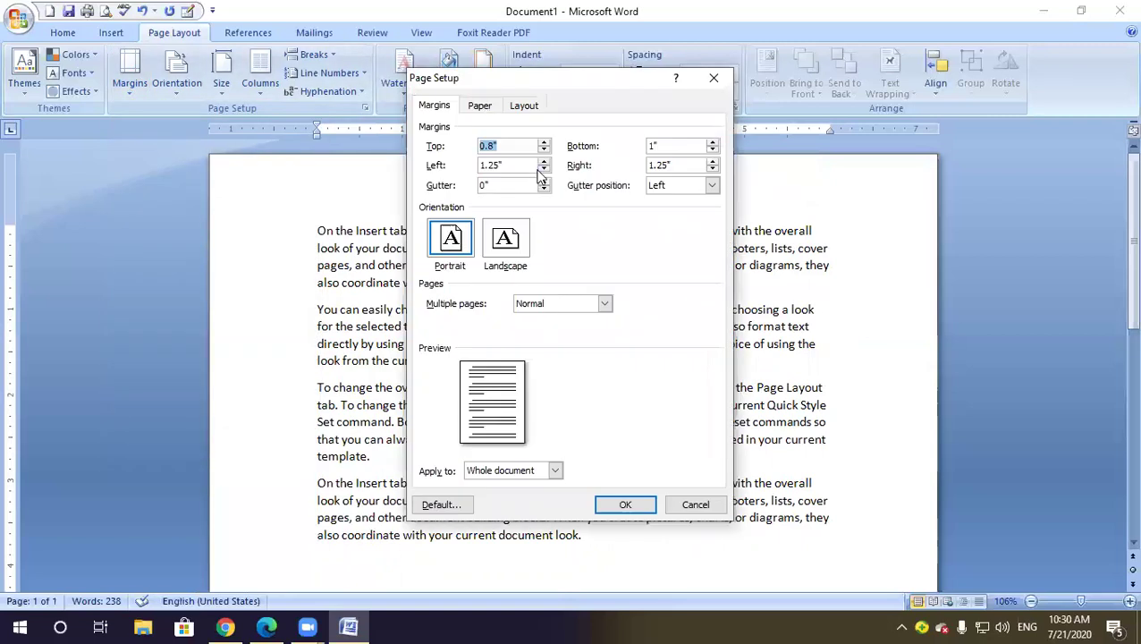
click(545, 167)
click(545, 167)
click(625, 504)
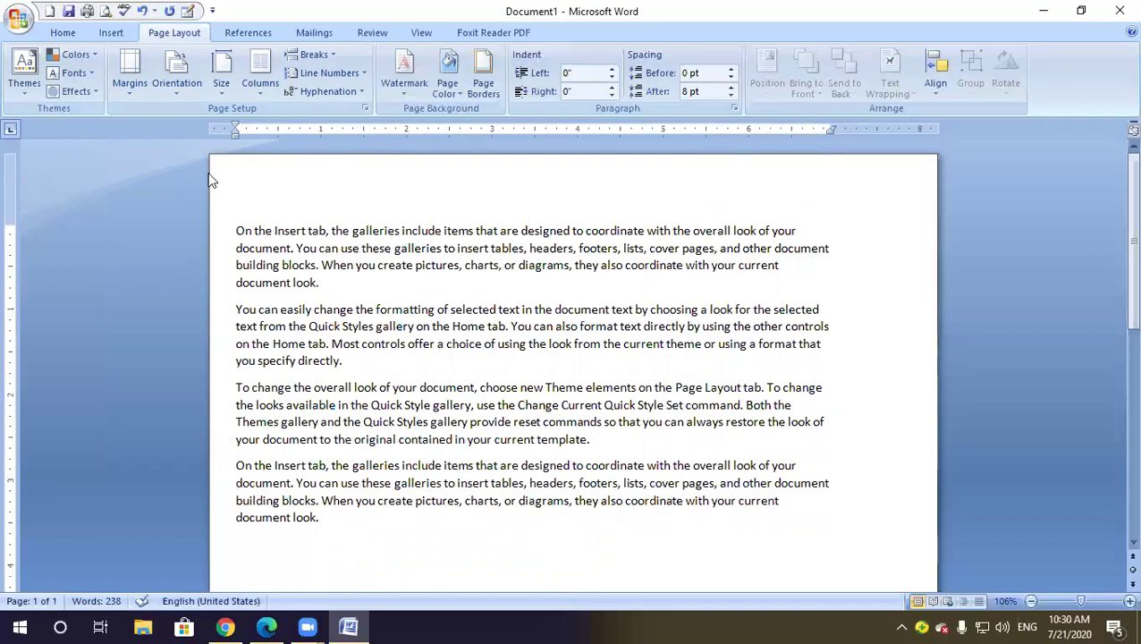
Set the custom right margin to 0.3" for the whole document
click(141, 89)
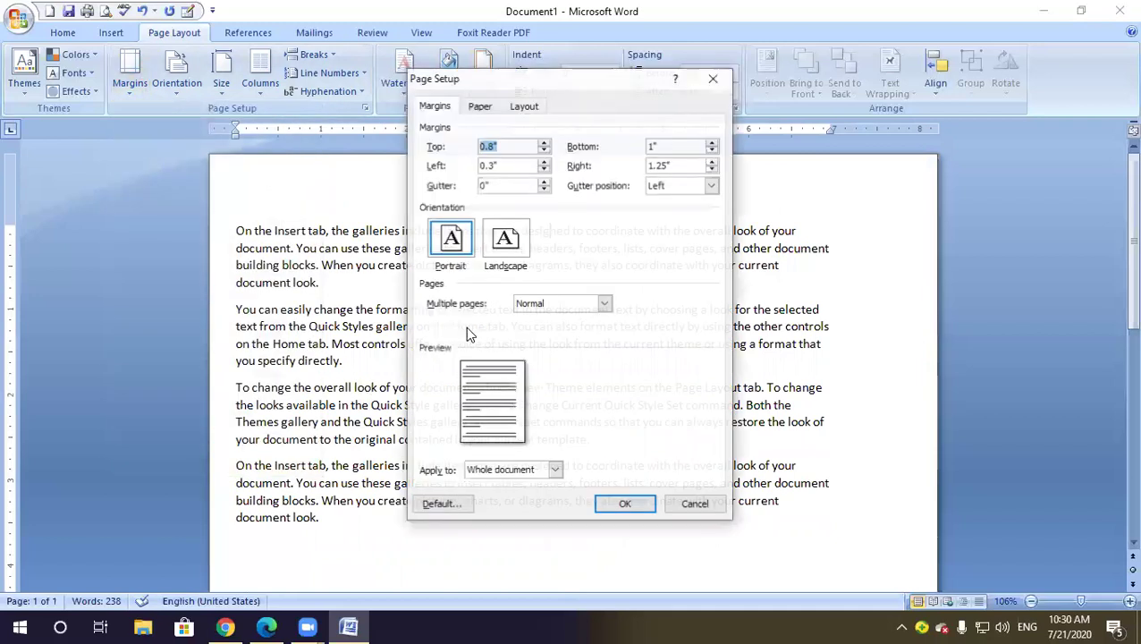
click(712, 170)
click(712, 170)
click(712, 170)
click(712, 170)
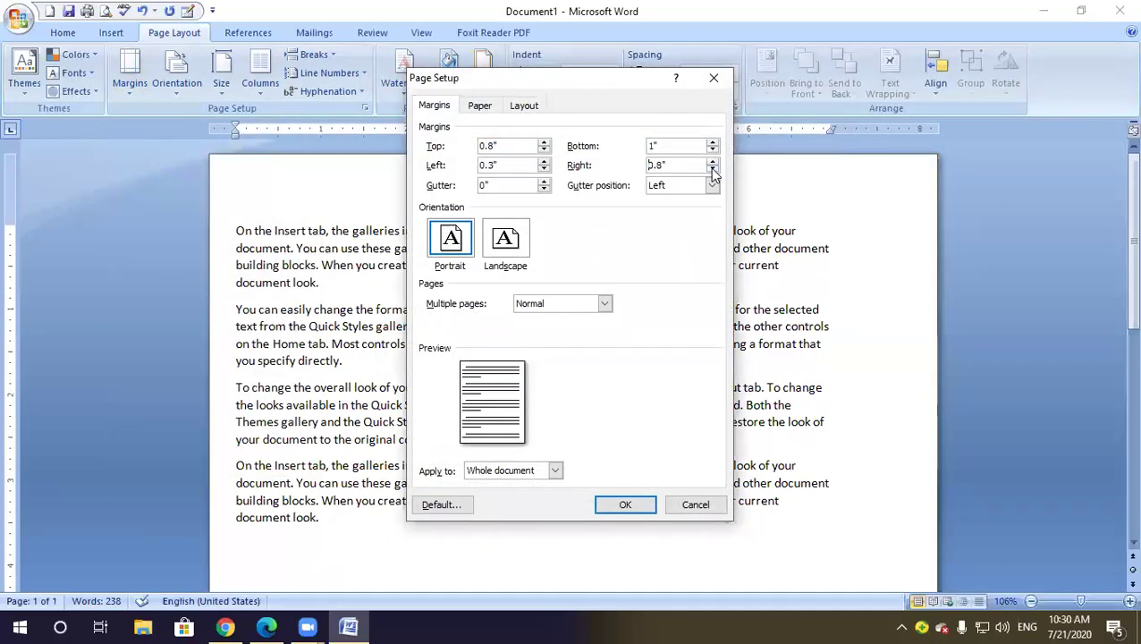
click(712, 170)
click(712, 170)
click(711, 163)
click(711, 163)
click(621, 504)
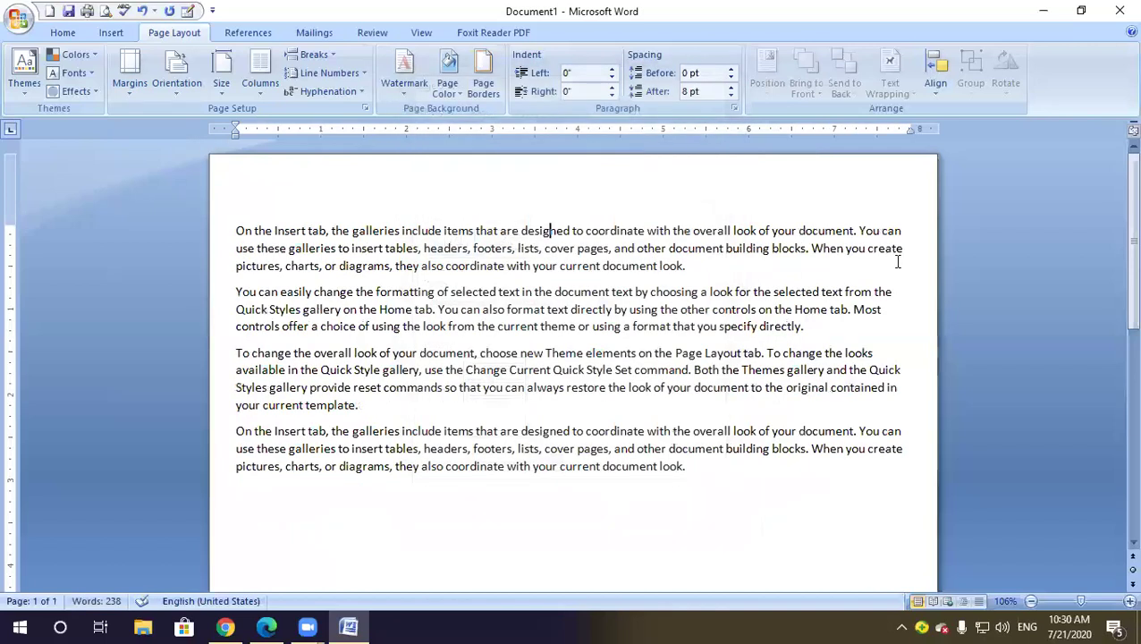
Examine the page and its side margins in print preview at 100% and return to the document
key(ctrl+F2)
click(658, 244)
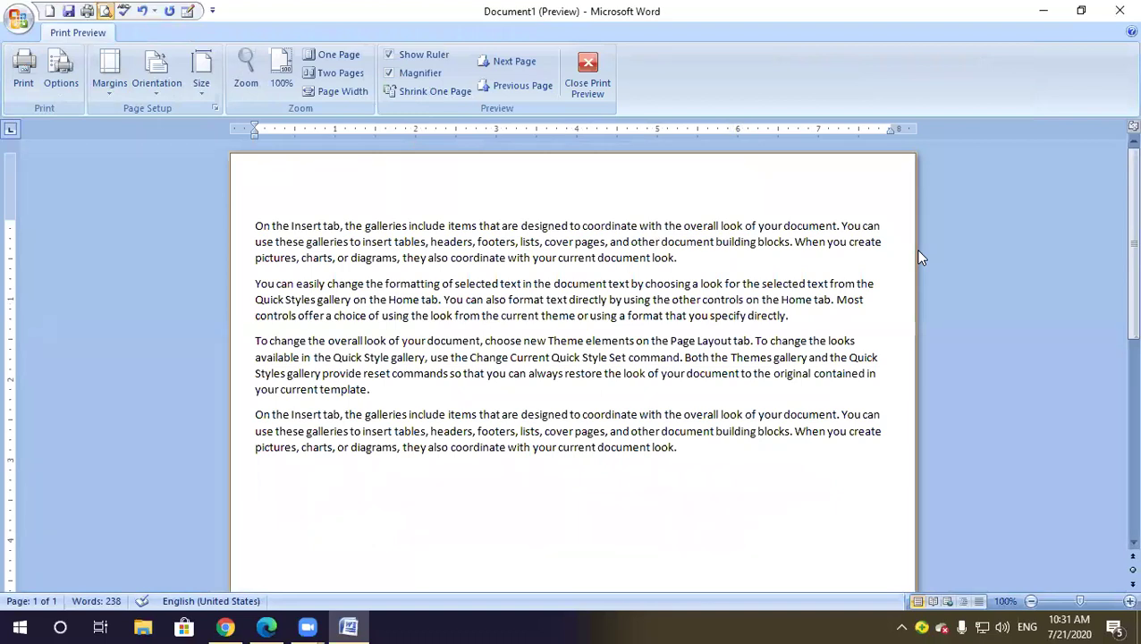
click(581, 88)
Reapply the Last Custom Setting margins, replace them with the Normal preset, and place the cursor in the first paragraph
click(132, 85)
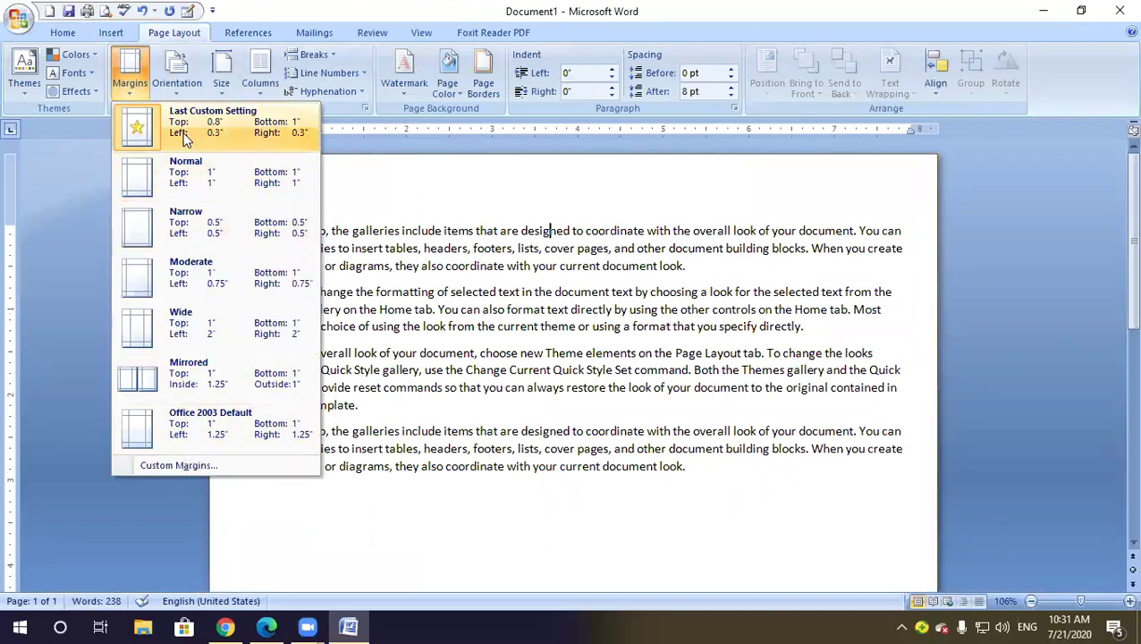
click(183, 134)
click(141, 86)
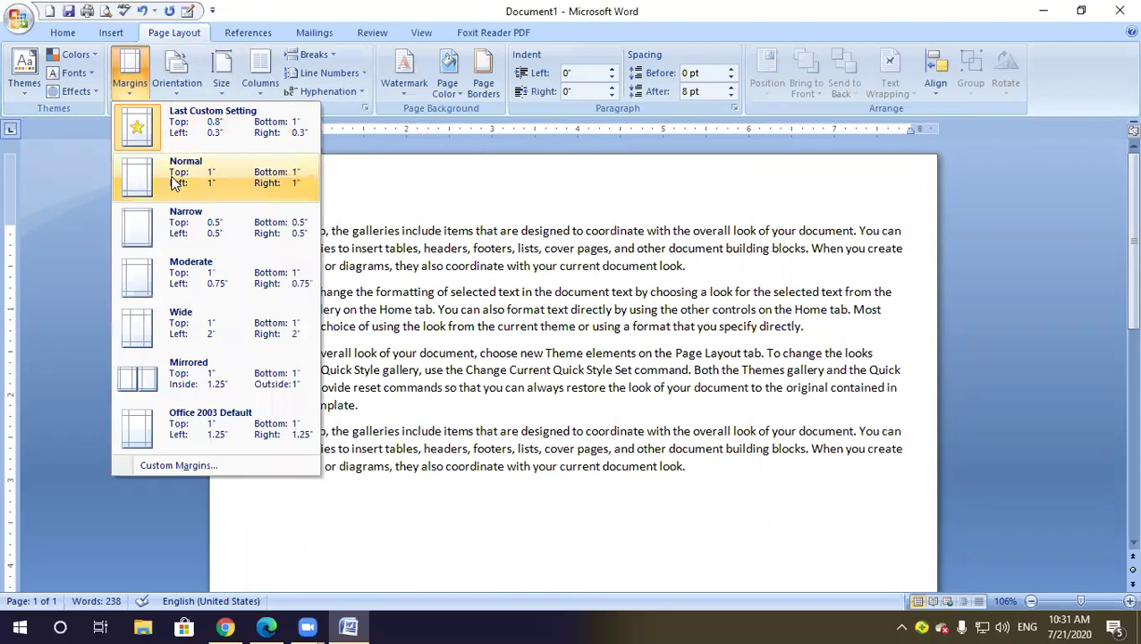
click(176, 183)
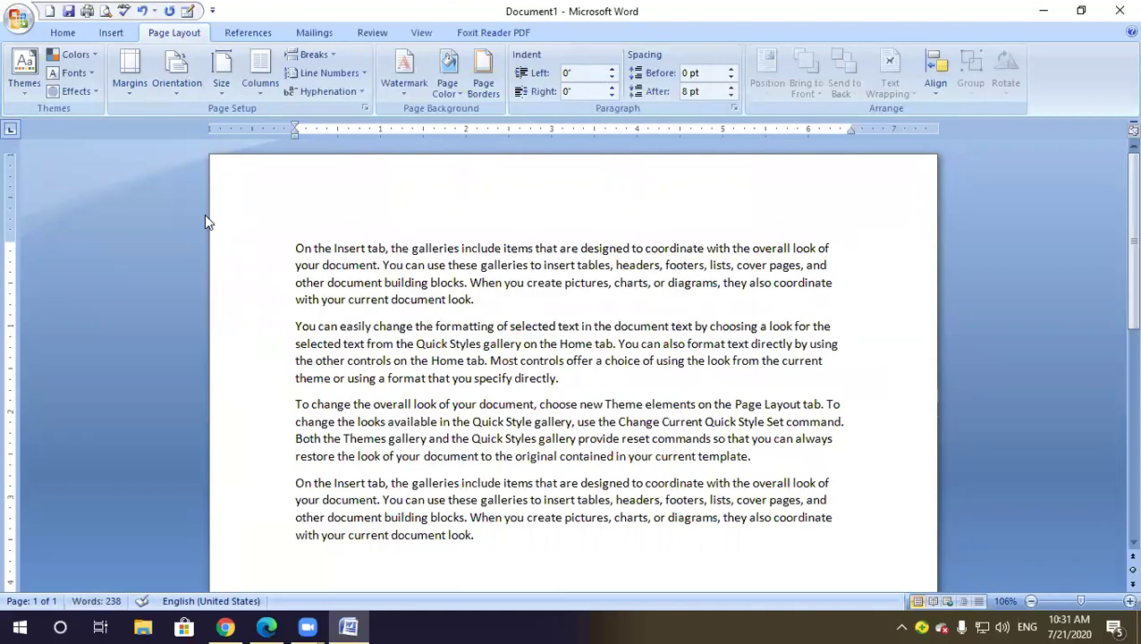
click(268, 248)
click(300, 265)
Set custom margins of 0.3" left and 0.4" right for the whole document
click(127, 89)
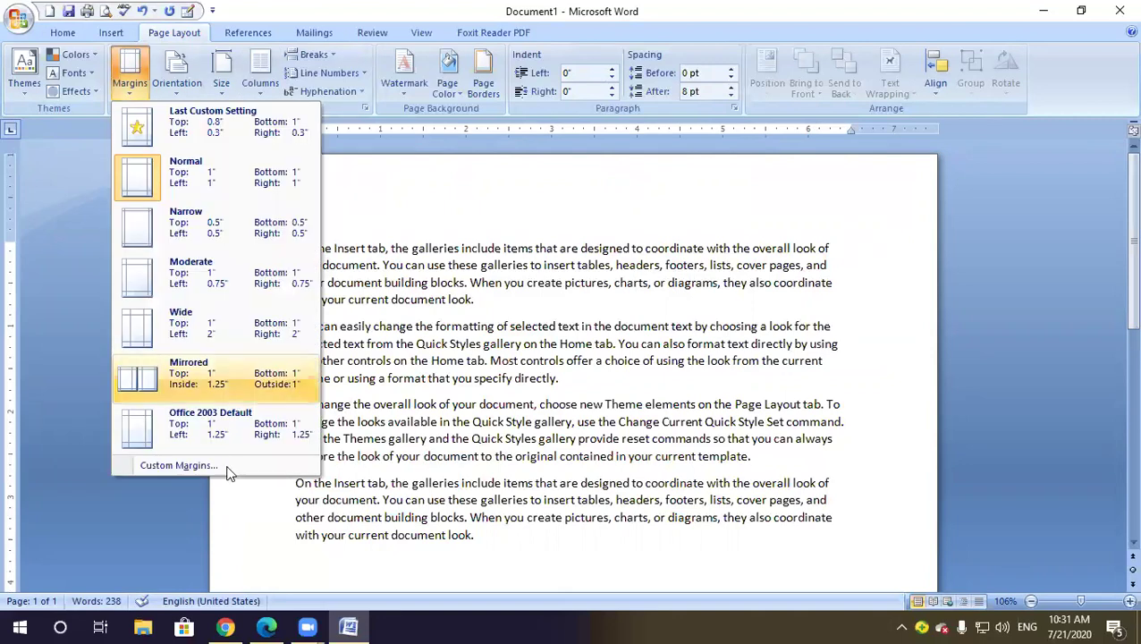
click(223, 464)
key(Tab)
text(0.3)
click(712, 170)
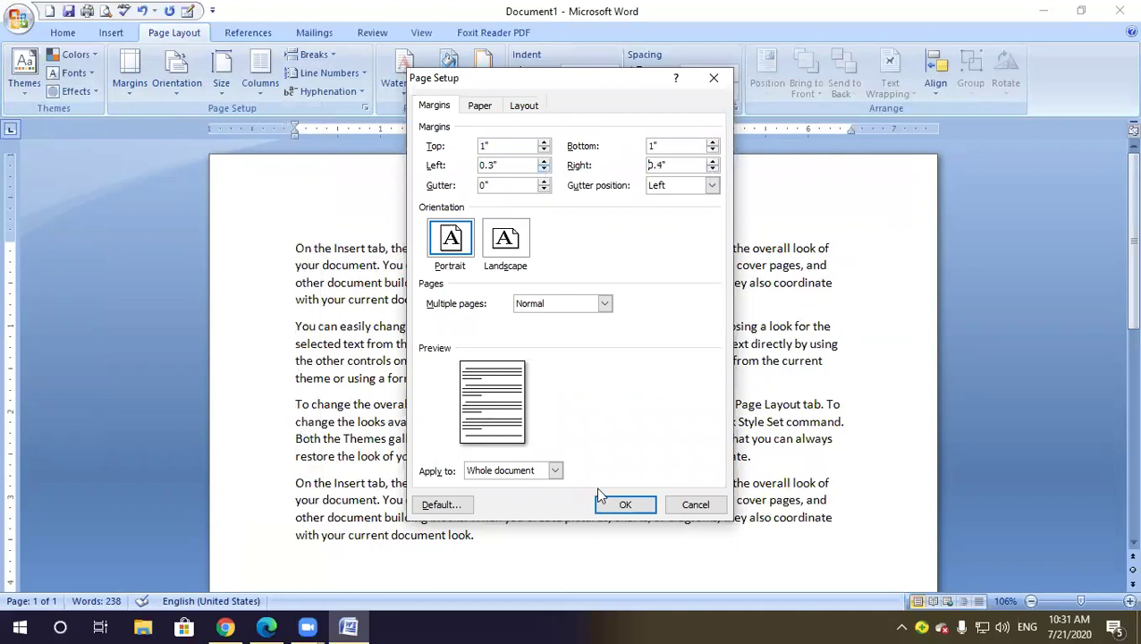
click(619, 502)
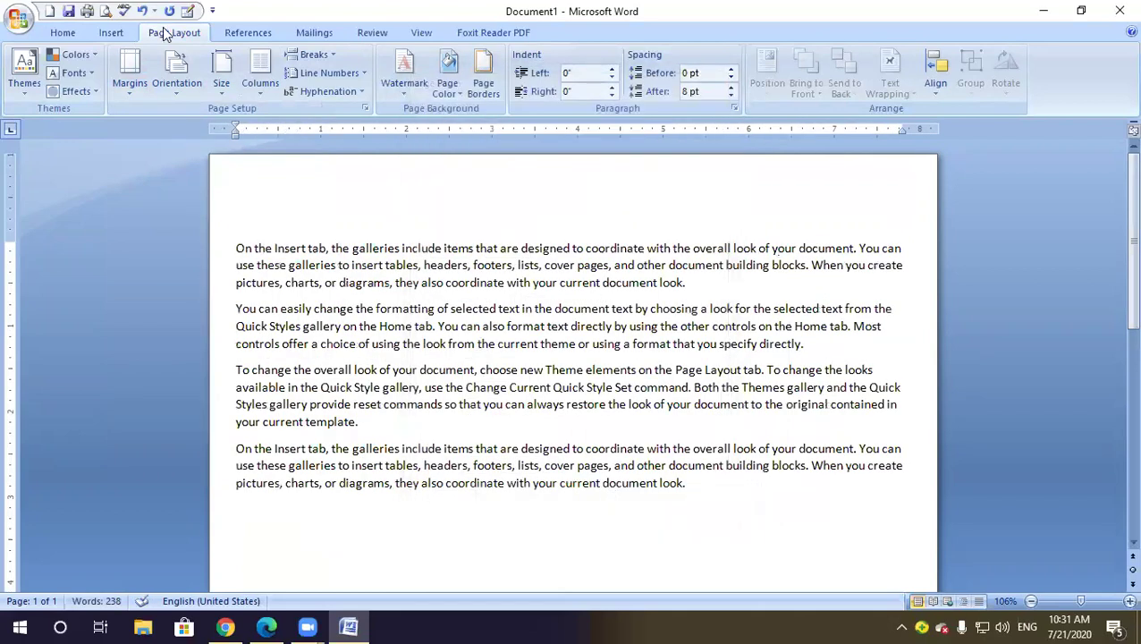
Review the document's custom margin settings and leave them as they are
click(139, 86)
click(188, 465)
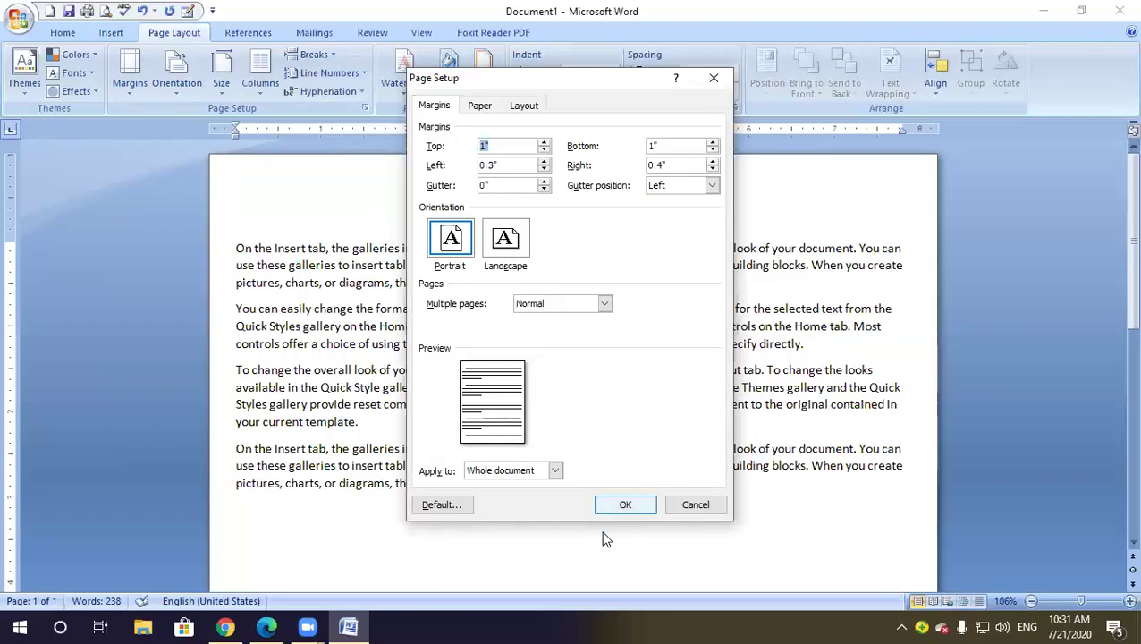
click(714, 78)
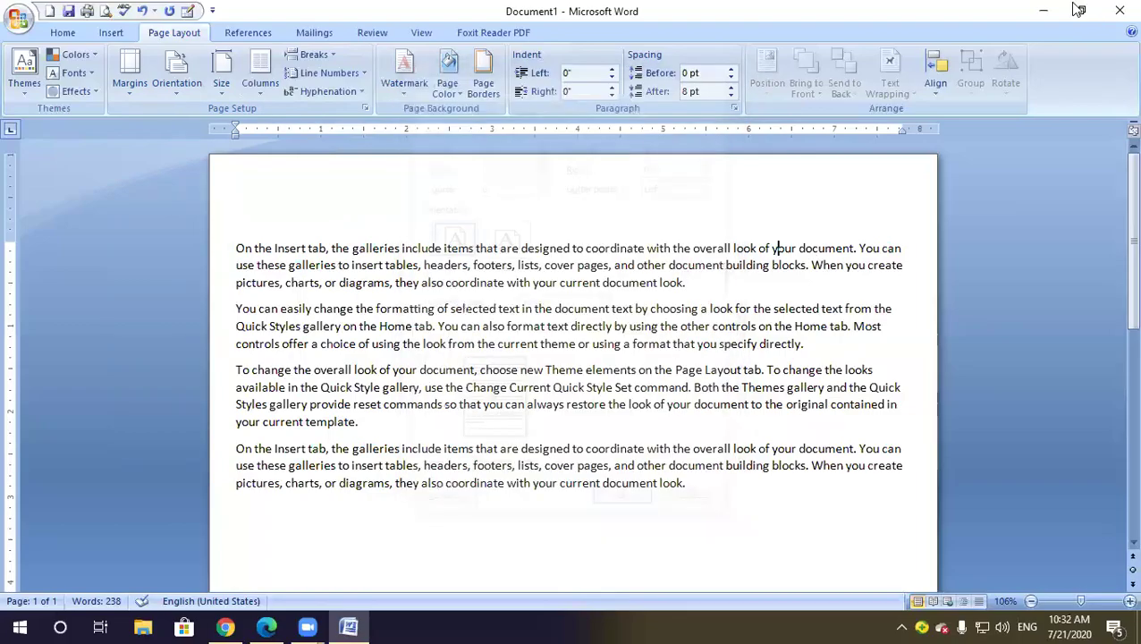
key(super+d)
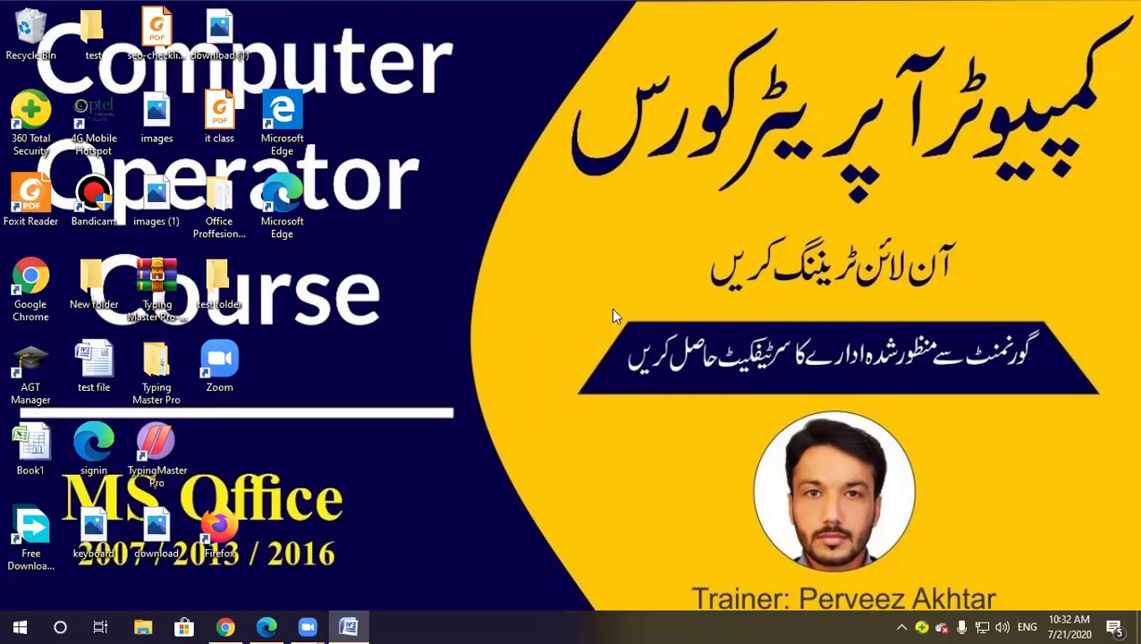
click(349, 626)
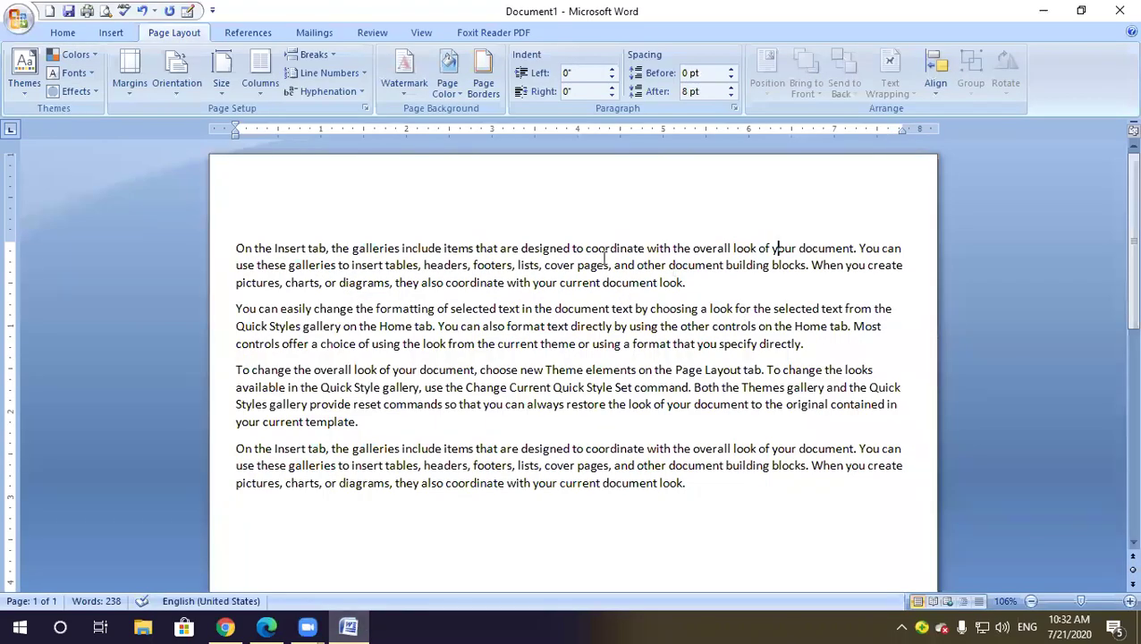
Select all the text, check the page in print preview at 100%, and deselect the text back in the document
drag(239, 248, 838, 519)
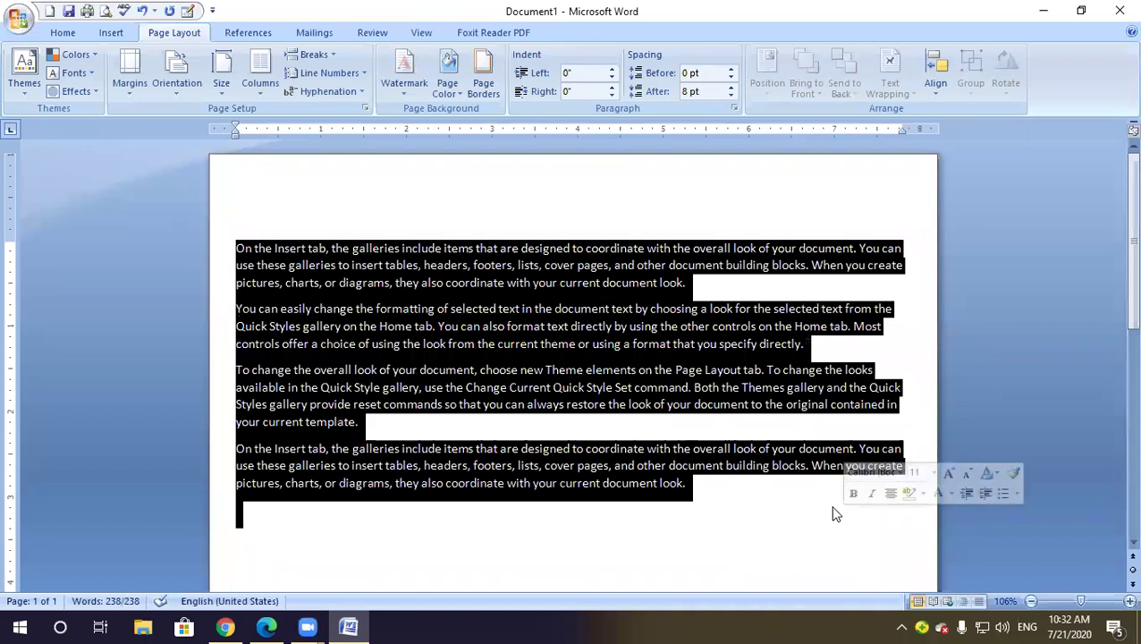
key(ctrl+F2)
click(658, 295)
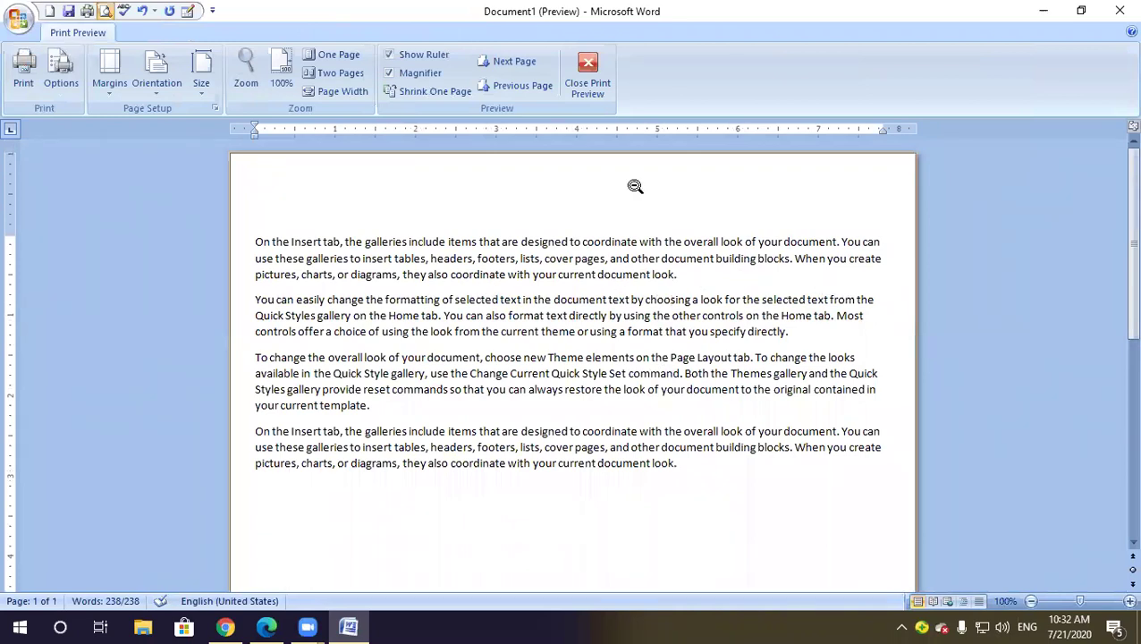
click(588, 73)
click(896, 325)
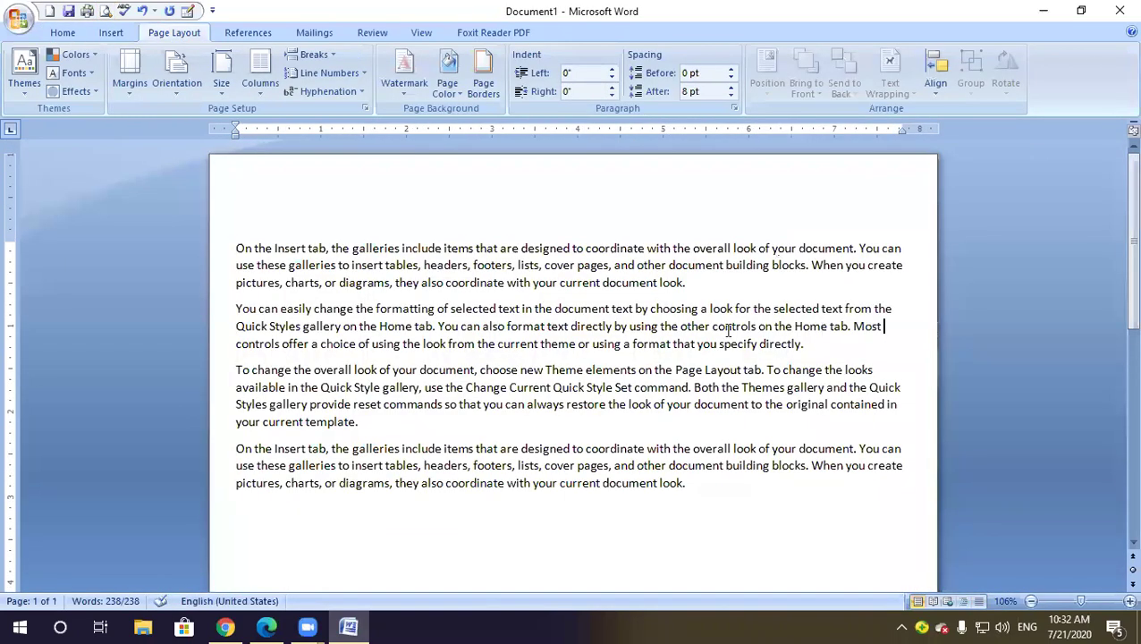
Pull the right margin in to about the 7" ruler mark and the second paragraph's right indent to about 6.25"
click(62, 33)
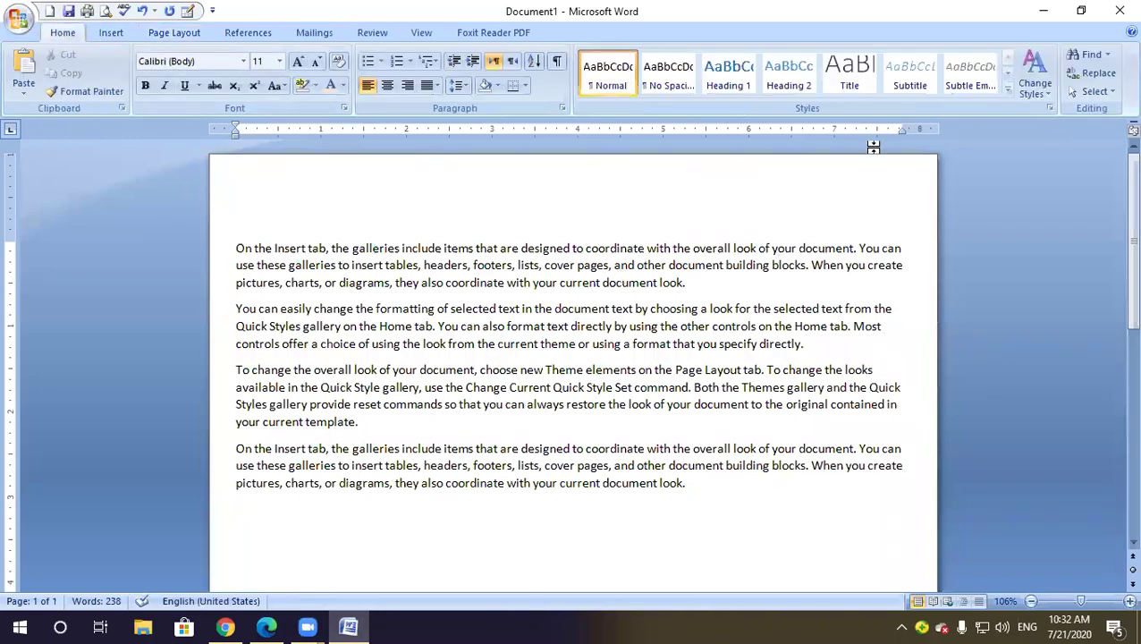
drag(900, 130, 836, 128)
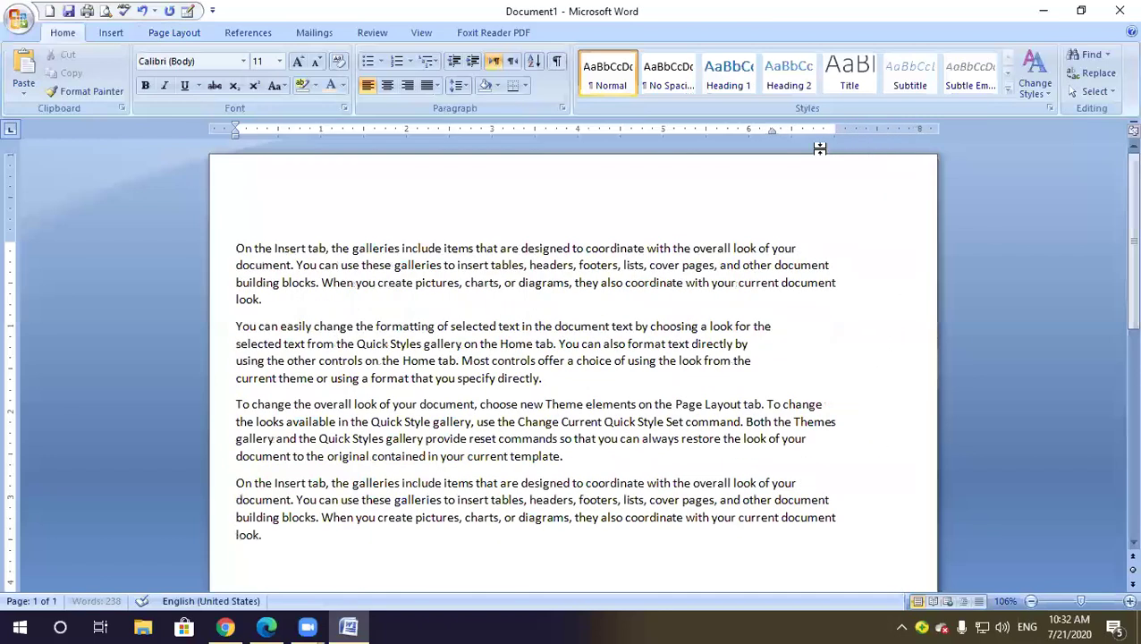
Draw a rectangle about 2.07" wide and 1.25" high below the last paragraph, extending past the right margin near the page edge
click(115, 33)
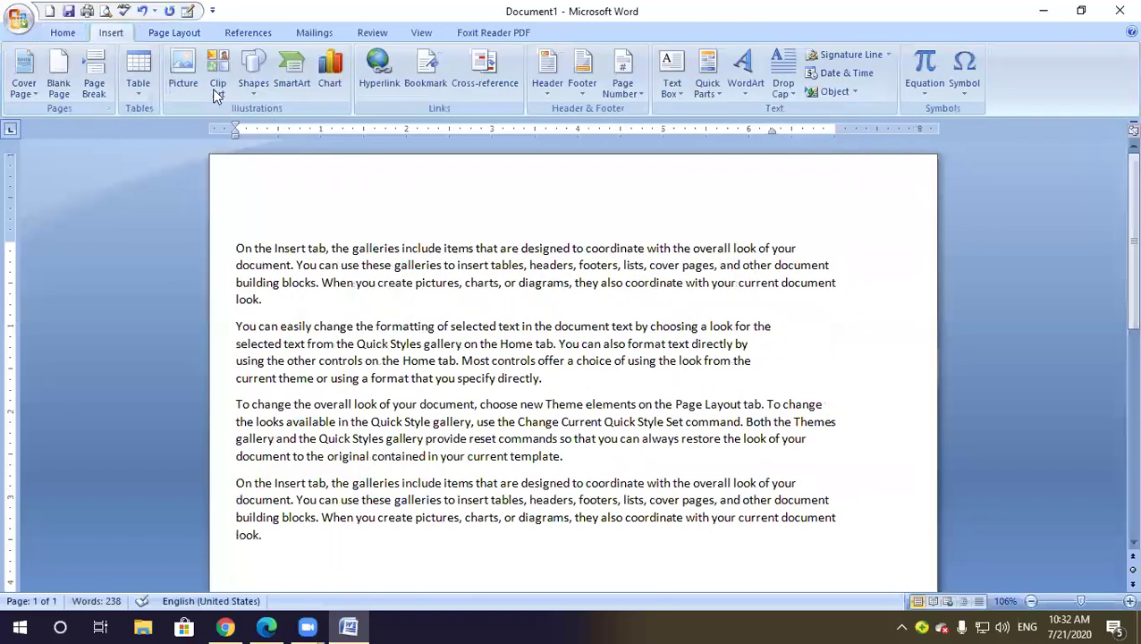
click(253, 81)
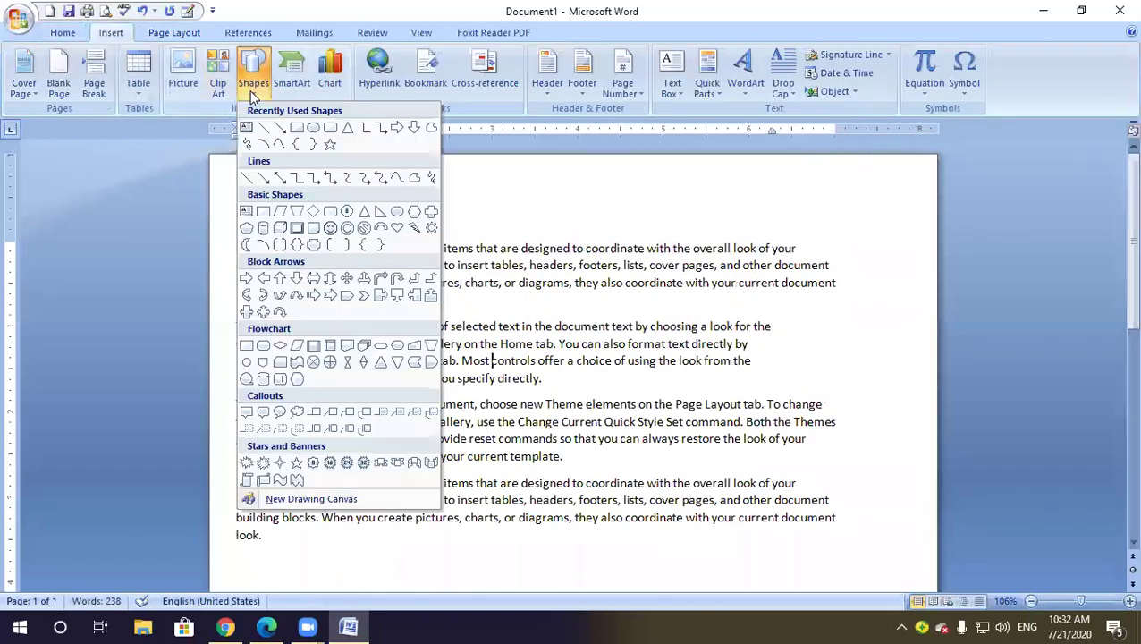
click(299, 133)
scroll(760, 457, down, 2)
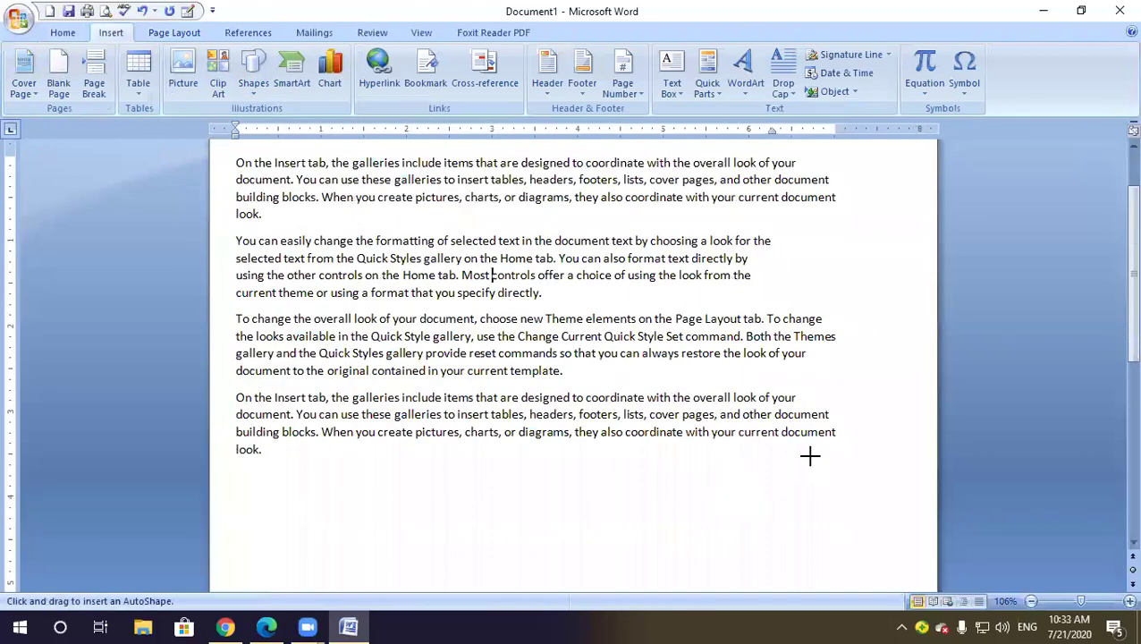
mouse_move(912, 532)
mouse_down()
mouse_move(930, 549)
mouse_move(921, 545)
mouse_up()
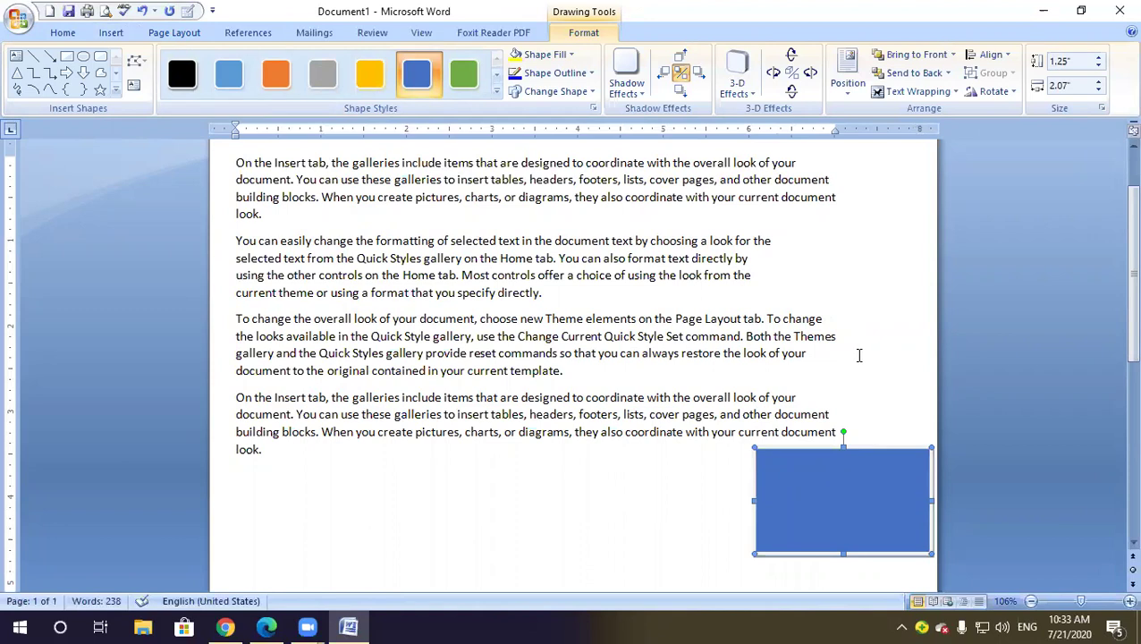
Check in print preview where the rectangle lies relative to the right margin, and return to the document
key(ctrl+F2)
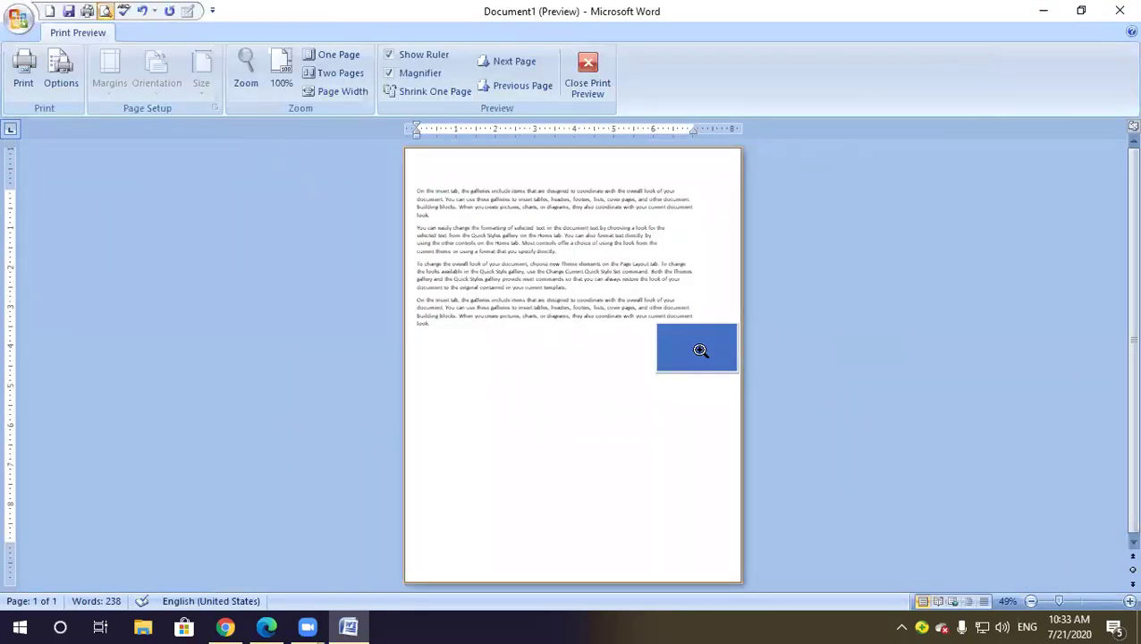
click(691, 130)
click(593, 83)
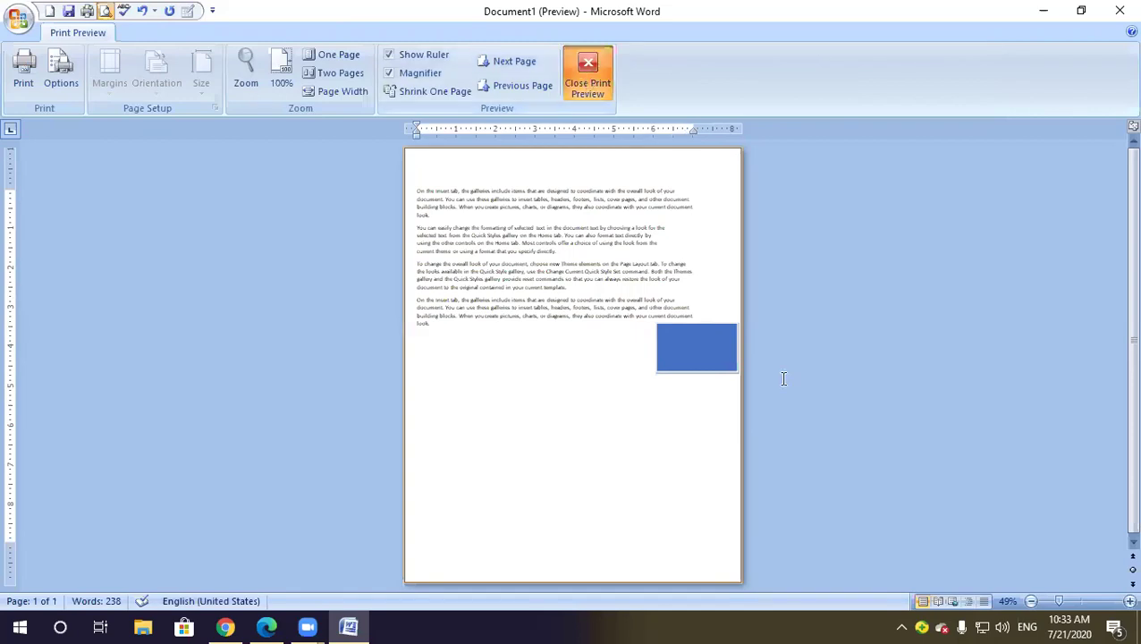
Move the rectangle back so its right edge meets the right margin, and check its position in print preview
drag(865, 538, 765, 540)
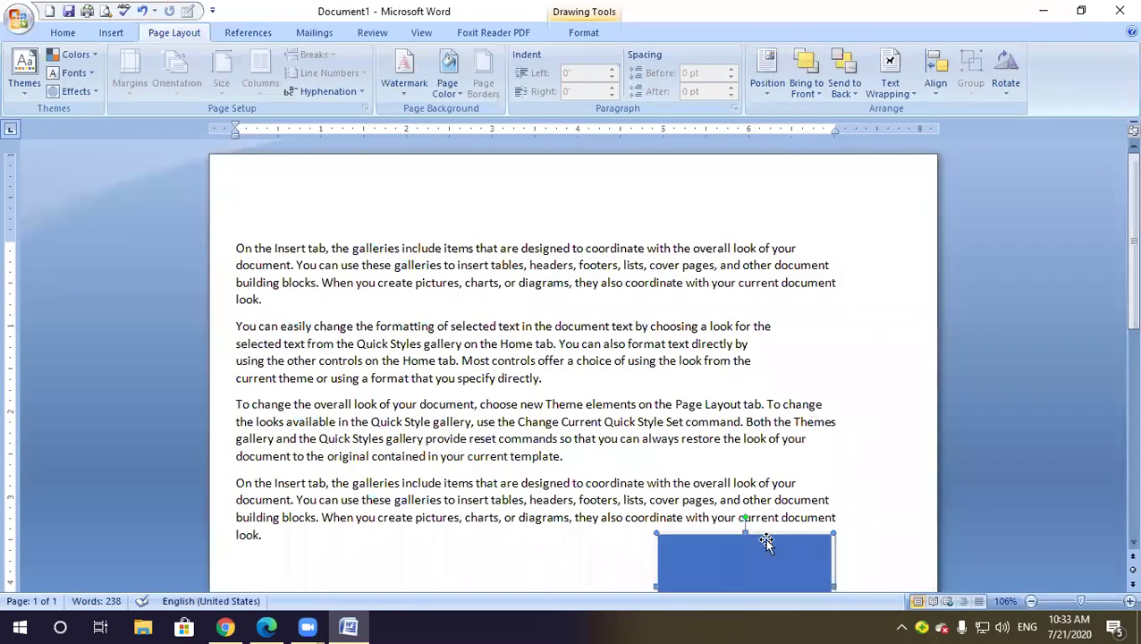
key(ctrl+F2)
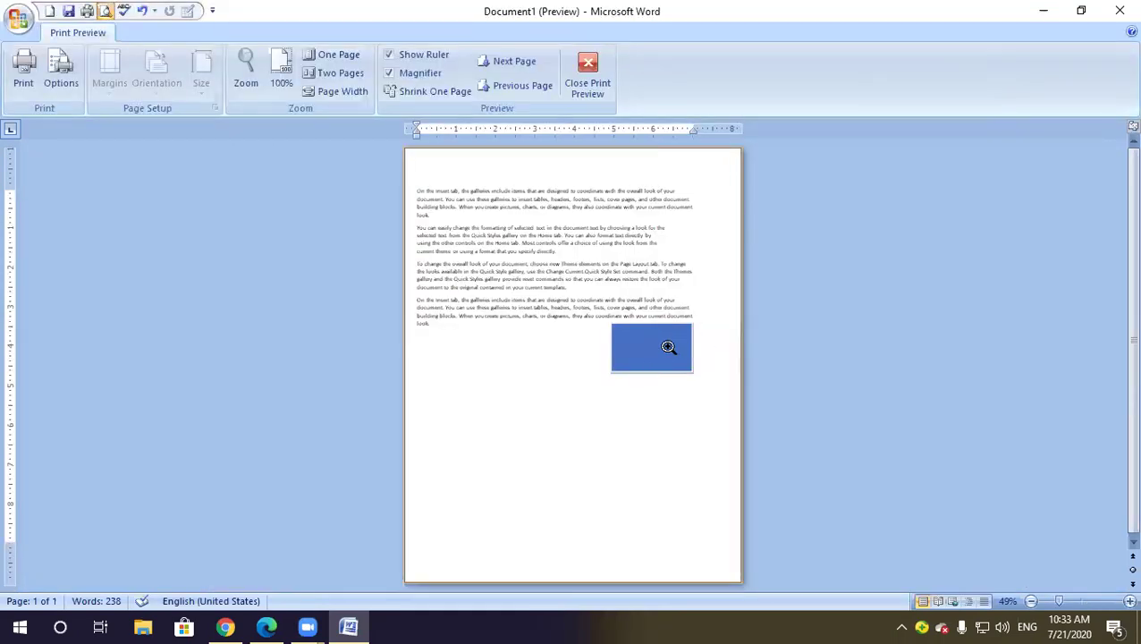
drag(690, 130, 692, 133)
click(587, 76)
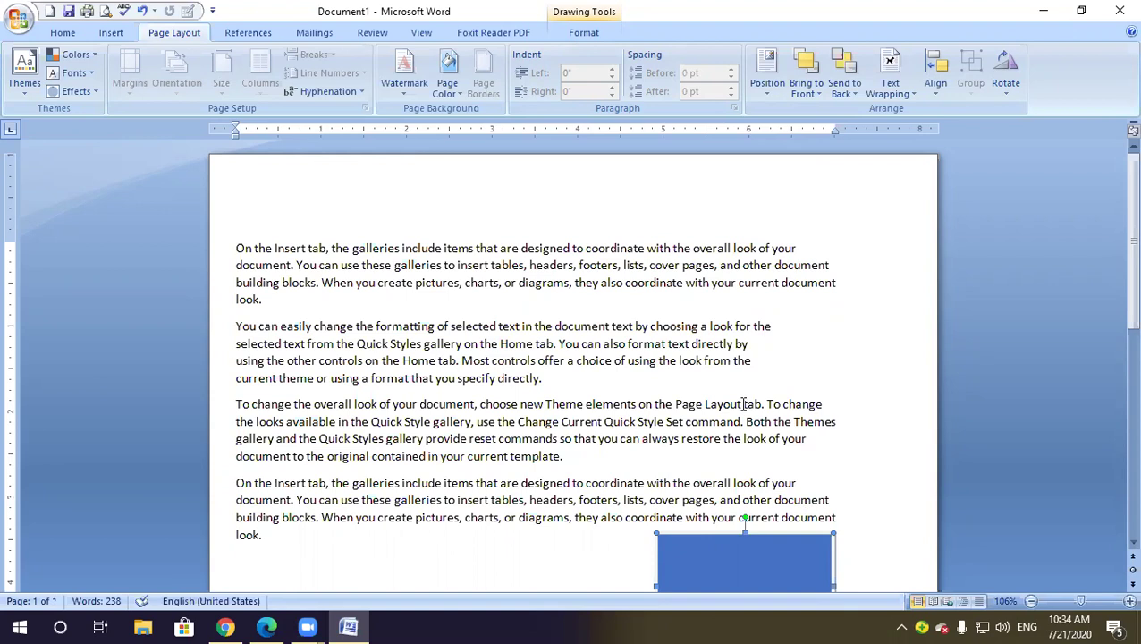
Move the rectangle slightly further inside the right margin, open print preview, and turn the ruler off and back on
mouse_move(753, 546)
mouse_down()
mouse_move(698, 541)
mouse_move(737, 543)
mouse_up()
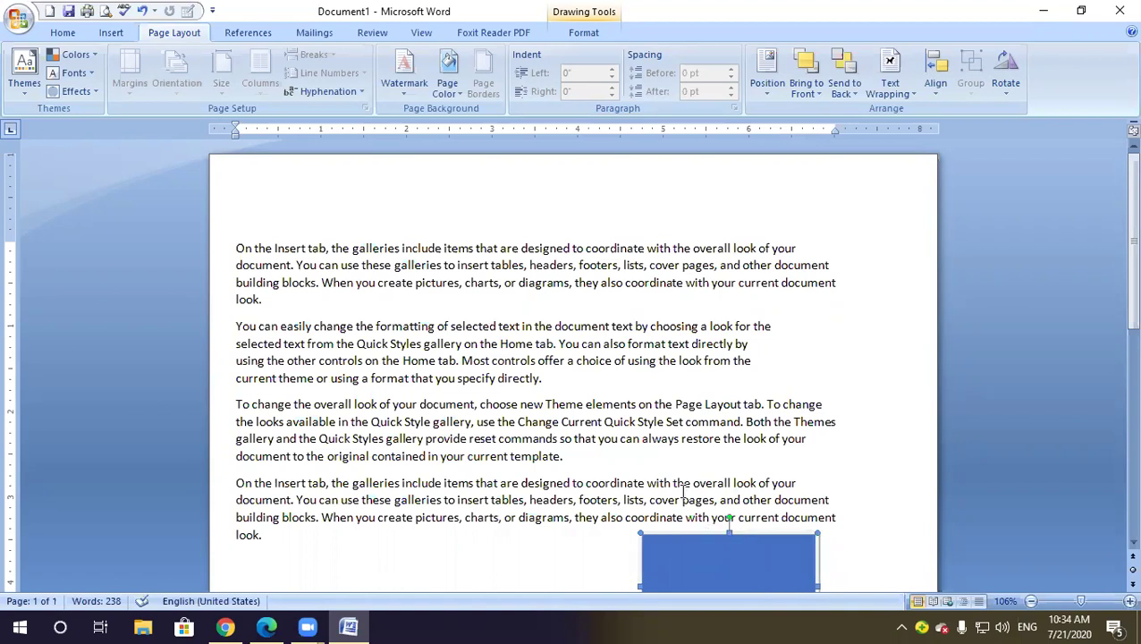
key(ctrl+F2)
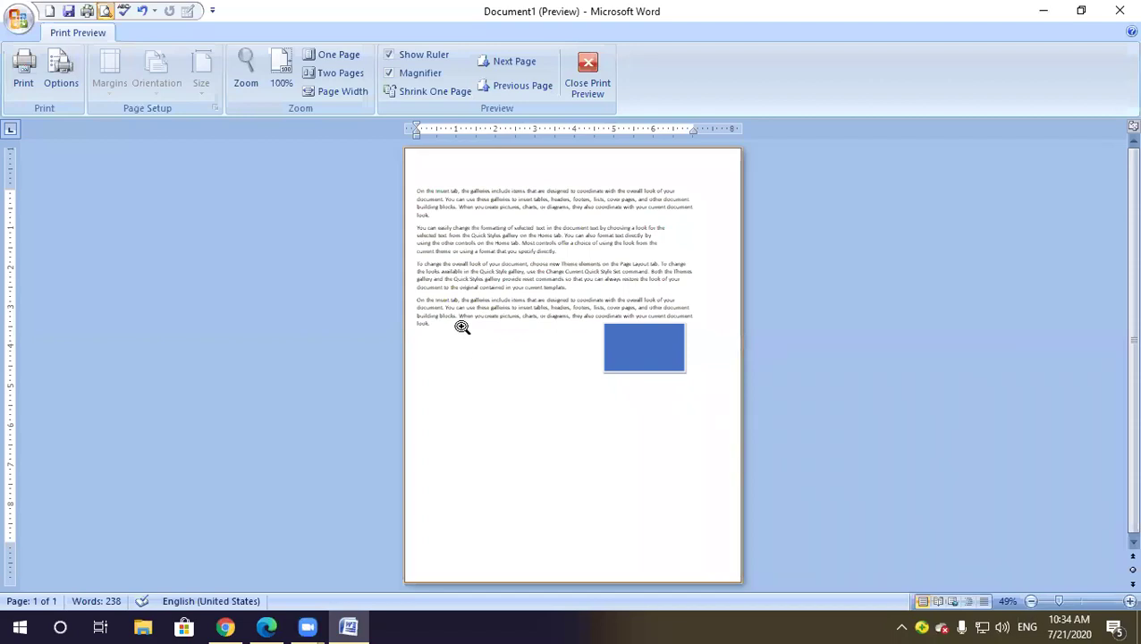
click(388, 56)
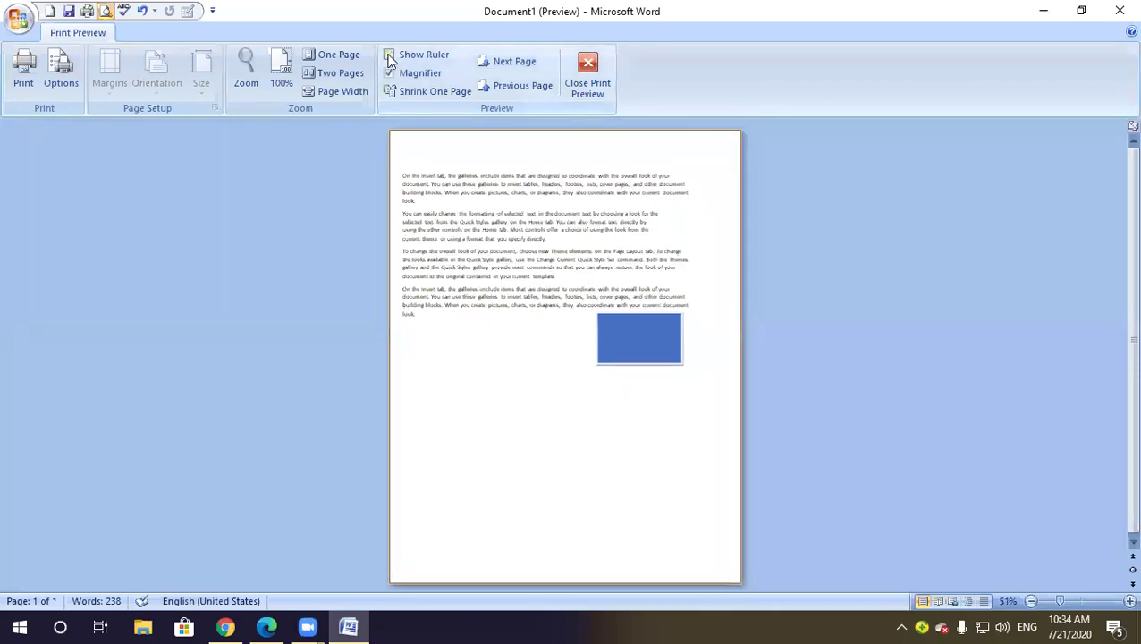
click(389, 56)
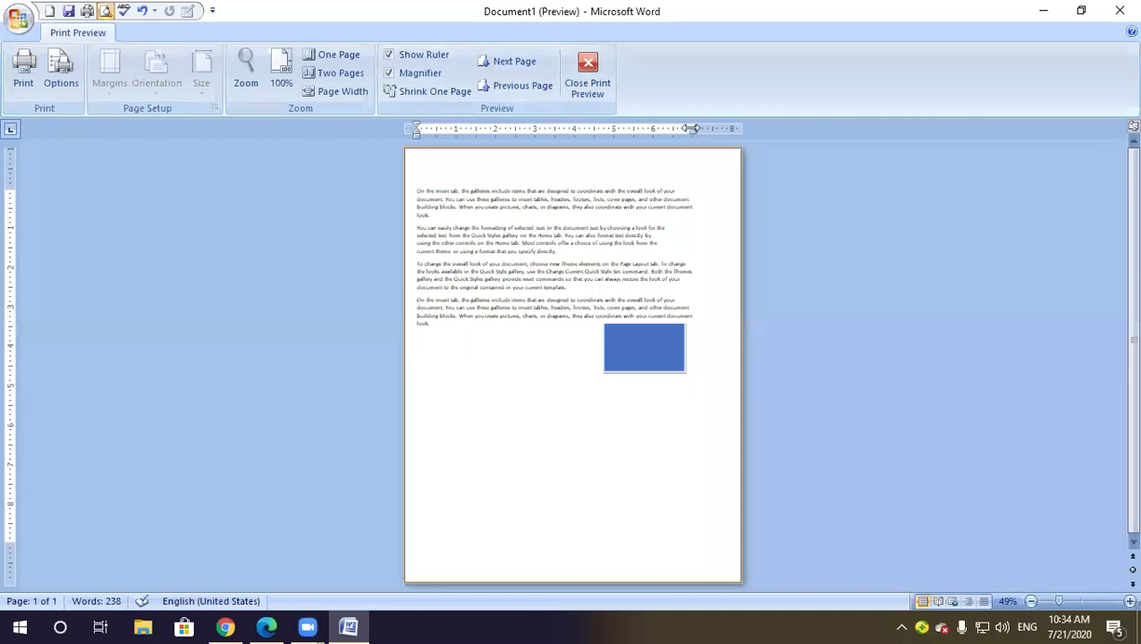
Move the right margin out to about the 7.75" ruler mark in print preview and return to the document
drag(692, 128, 721, 129)
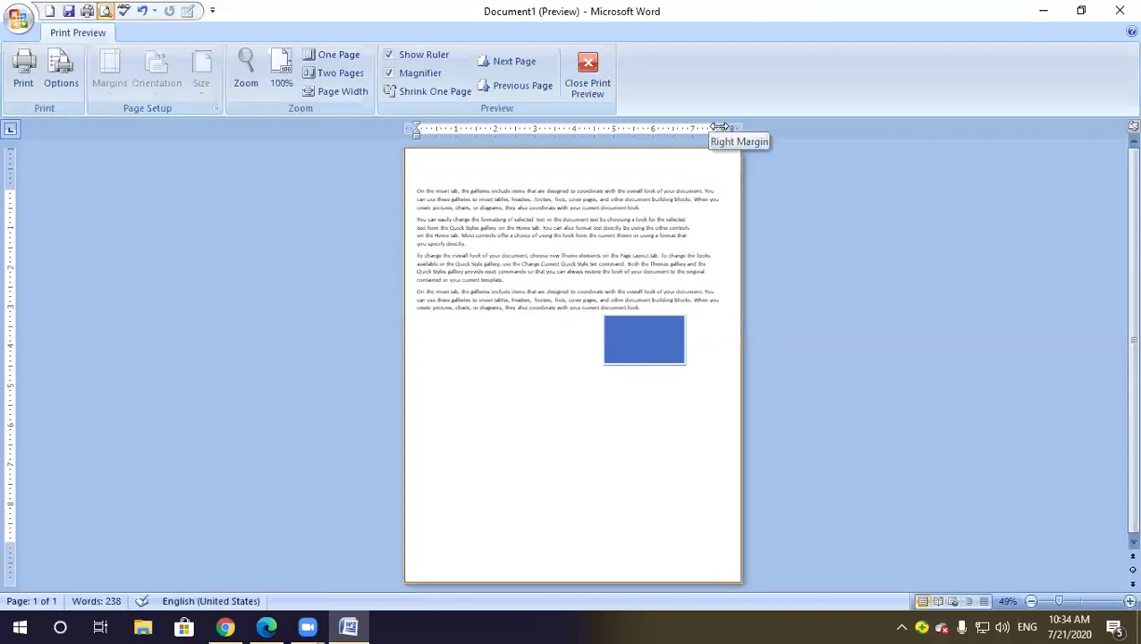
drag(719, 128, 722, 128)
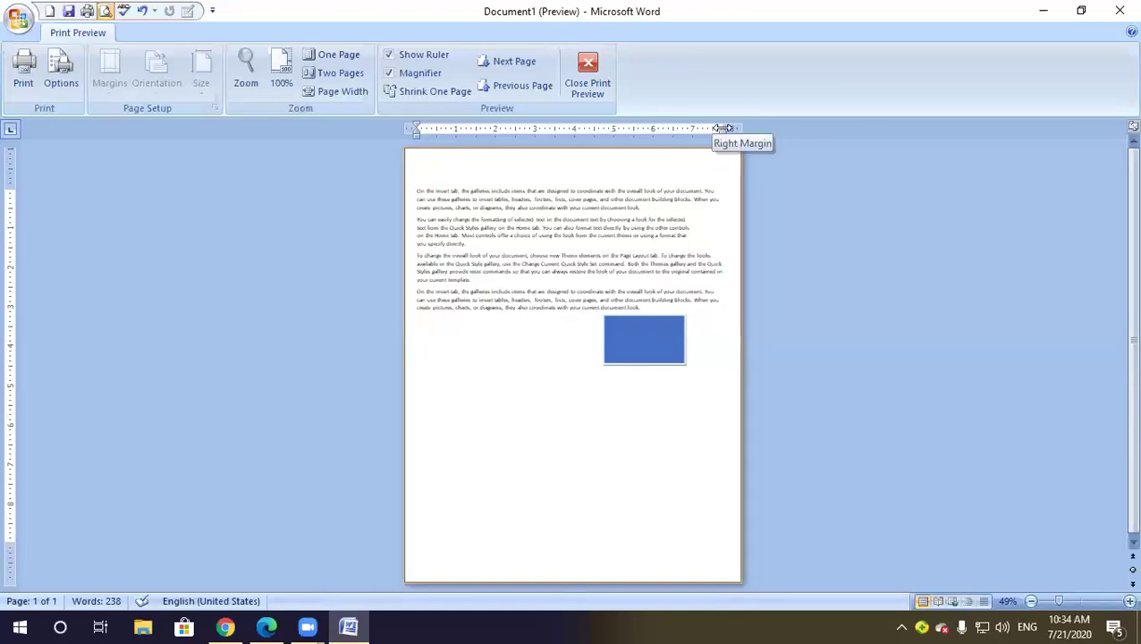
click(587, 76)
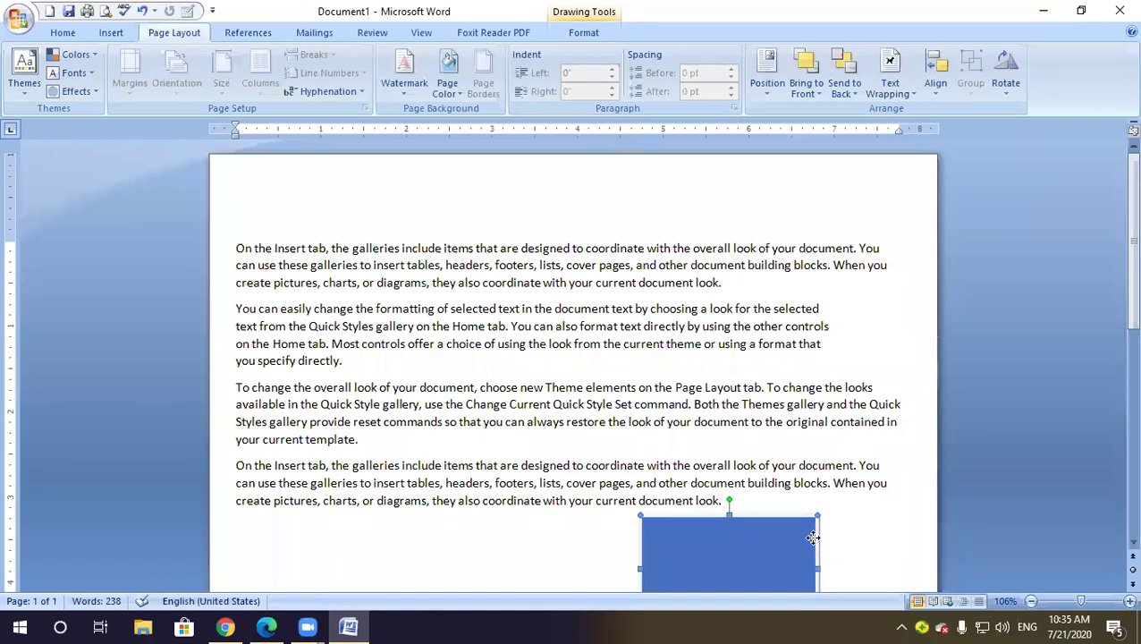
Delete the rectangle and set the whole document's multiple pages option to 2 pages per sheet in the page setup
key(Delete)
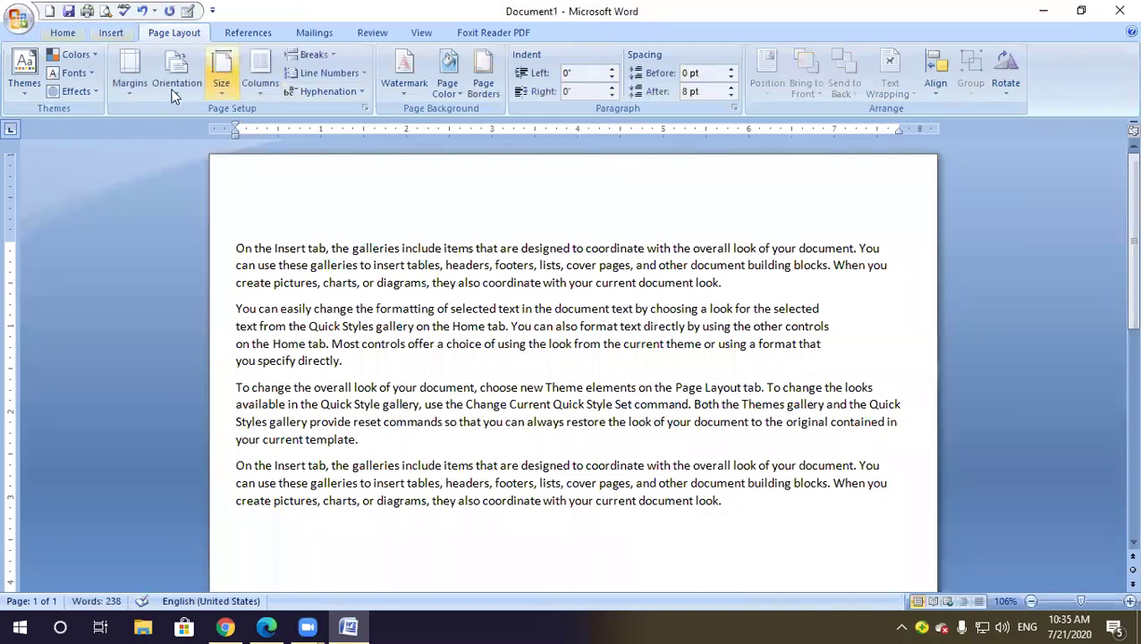
click(129, 85)
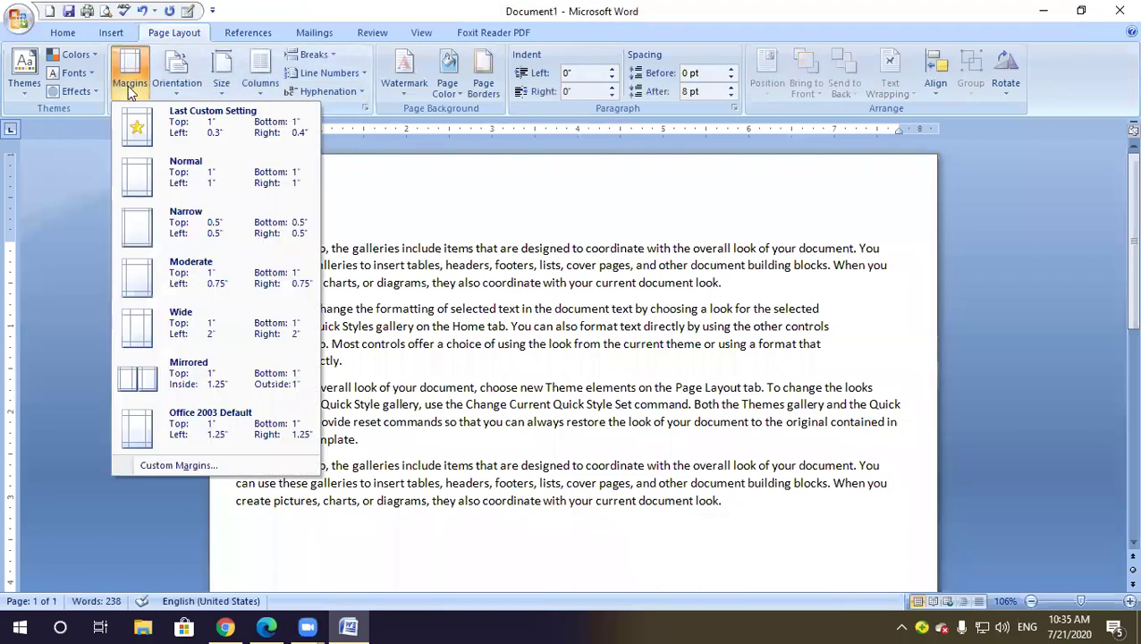
click(178, 465)
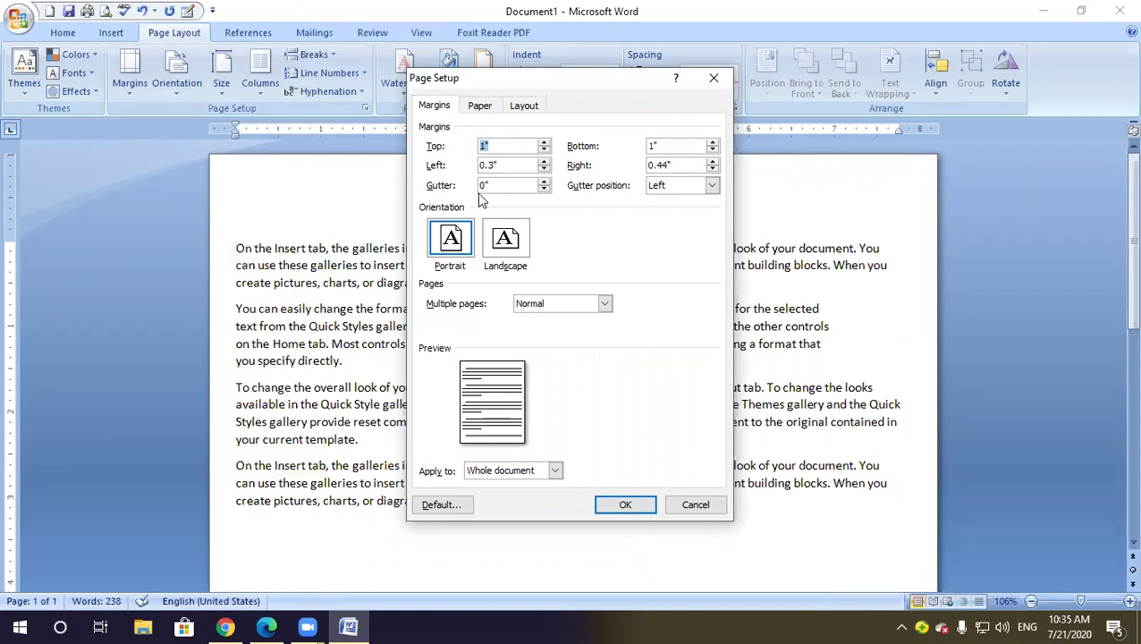
click(605, 304)
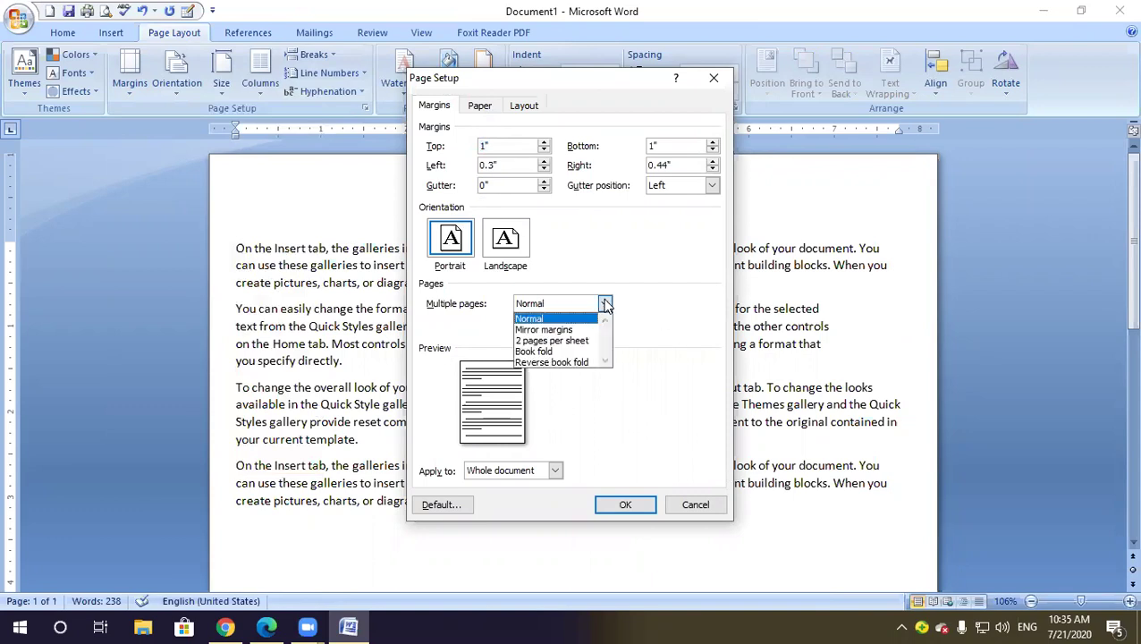
click(689, 307)
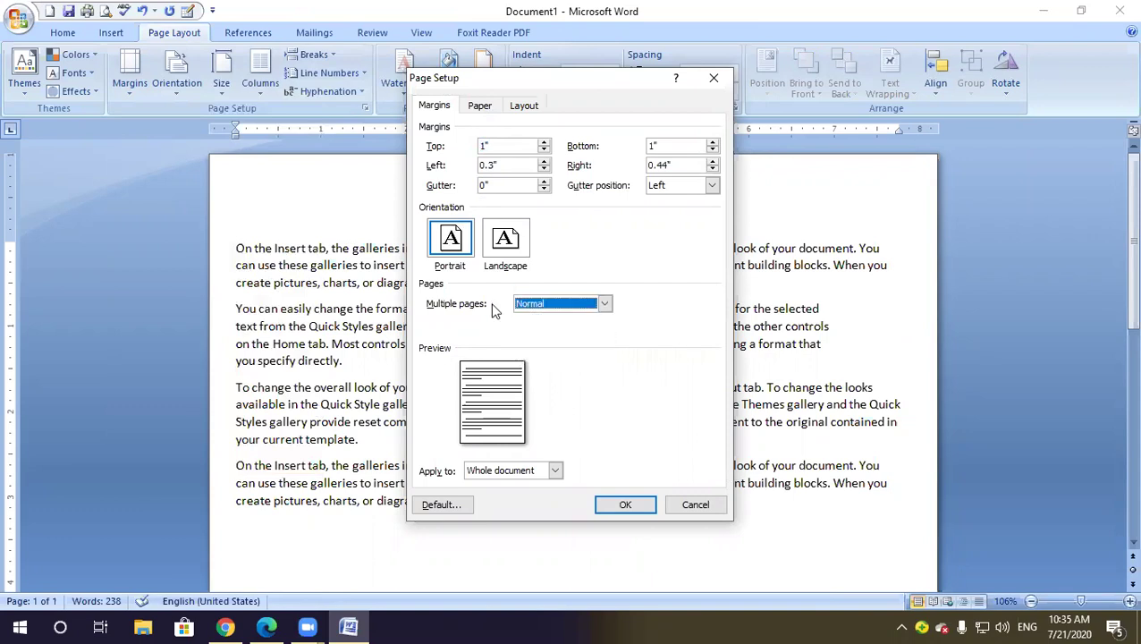
click(579, 311)
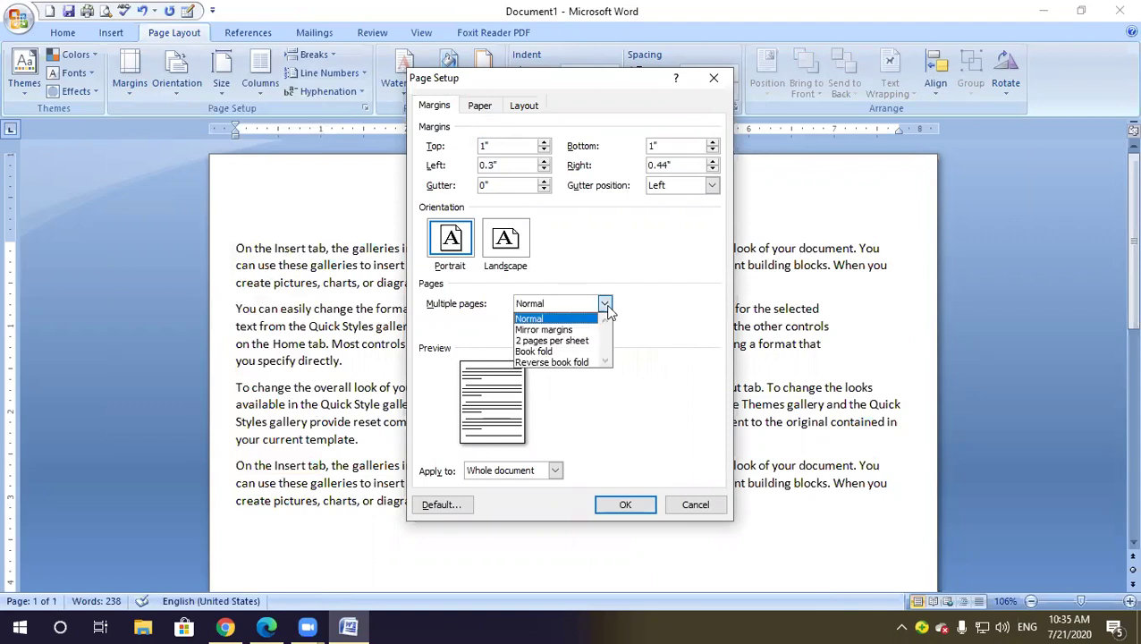
click(586, 348)
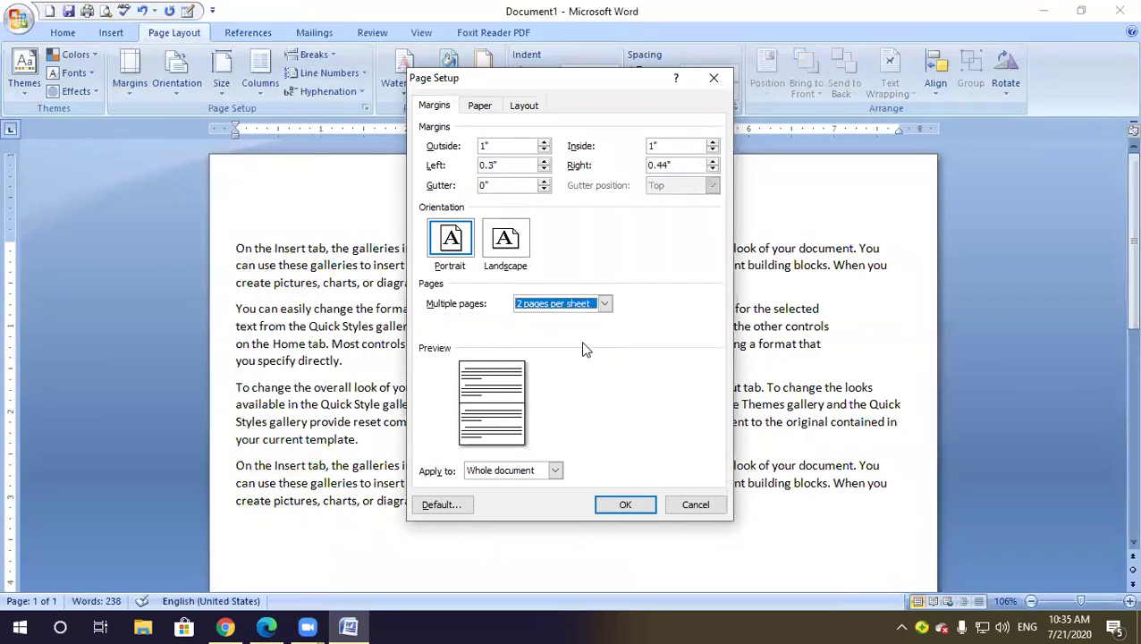
click(625, 504)
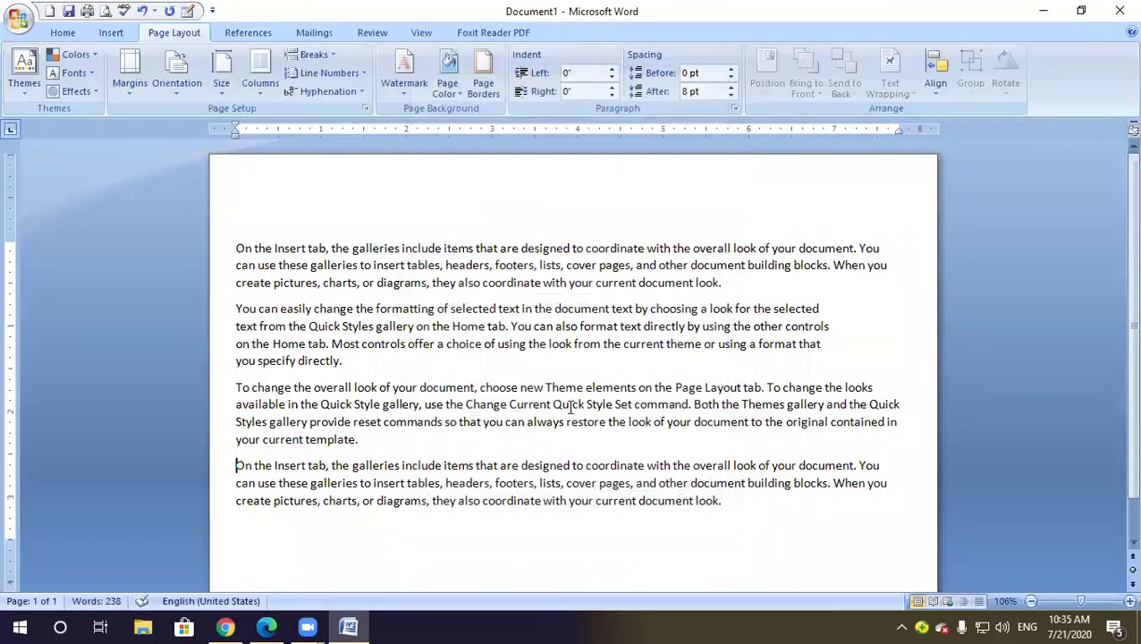
Copy the document's entire text and paste it repeatedly after the last paragraph to fill several pages
ctrl+scroll(567, 405, down, 4)
click(443, 364)
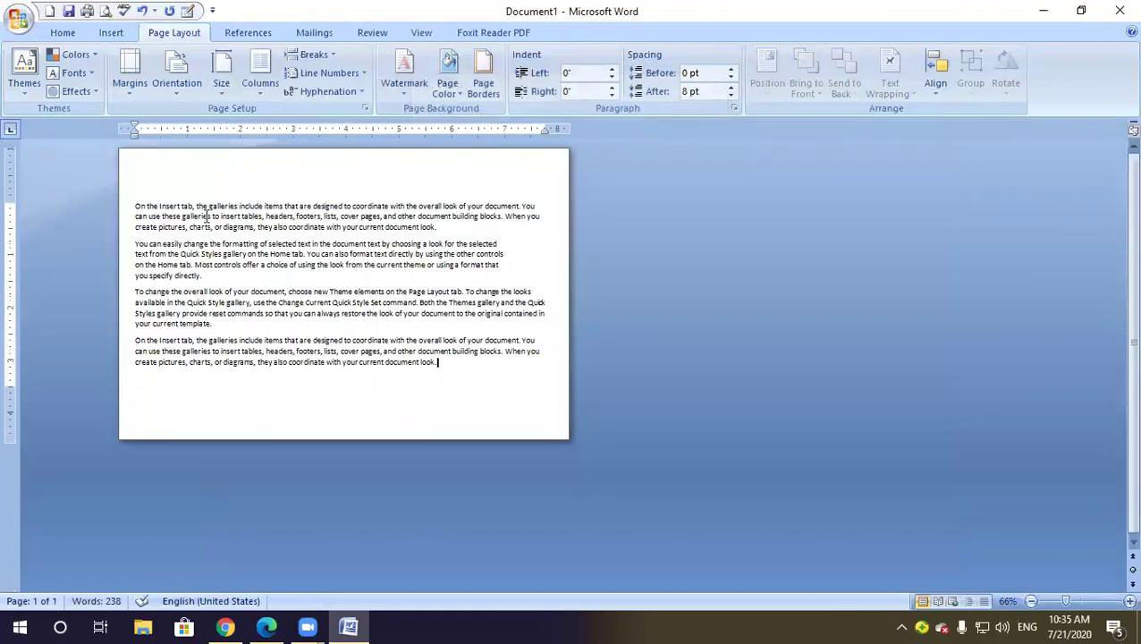
key(ctrl+a)
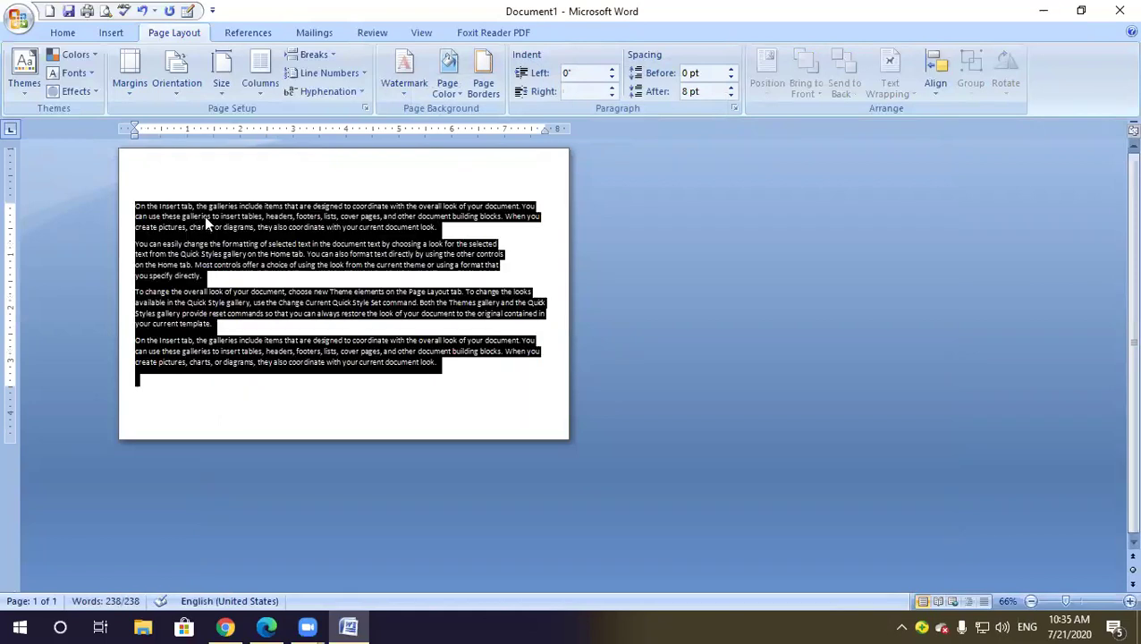
click(427, 385)
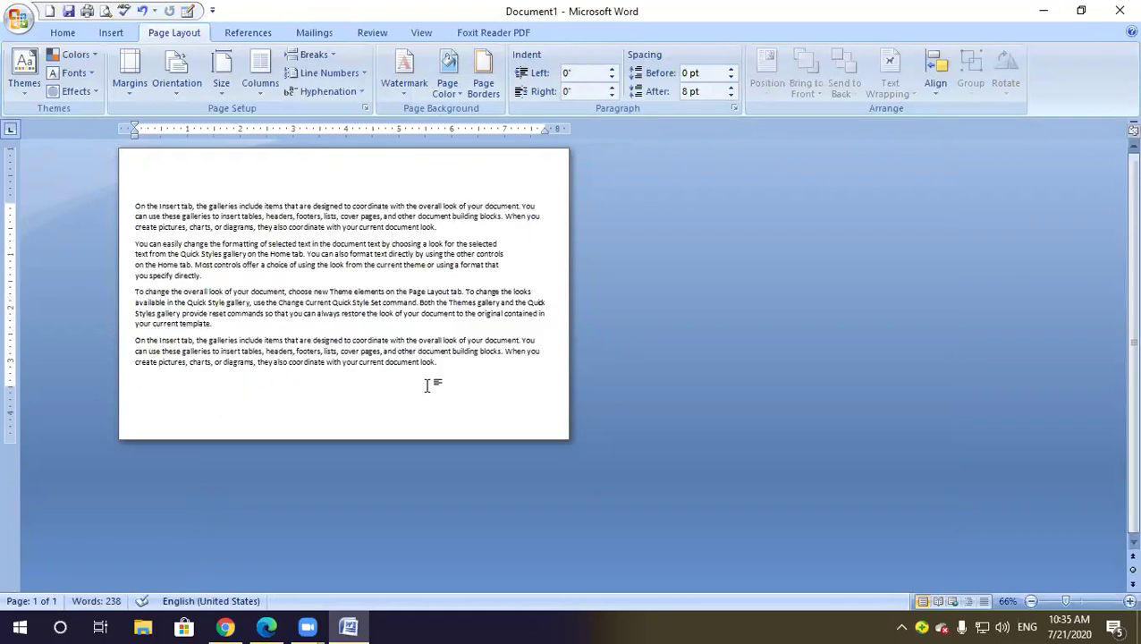
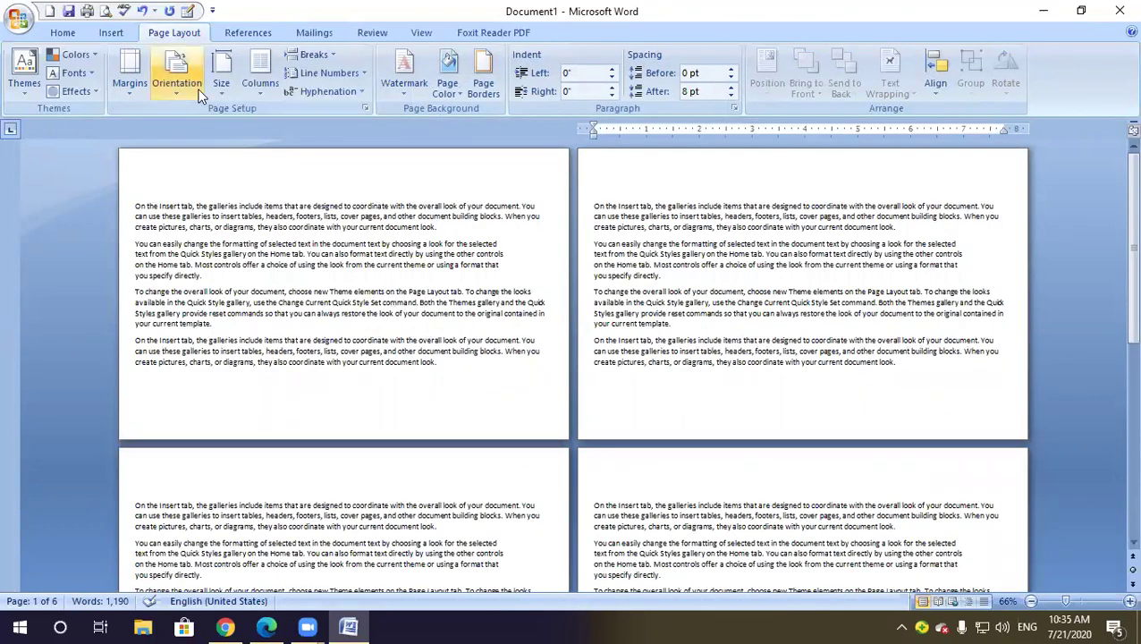
Change the multiple pages option in the page setup to Book fold and look through the document's pages
click(183, 89)
click(136, 86)
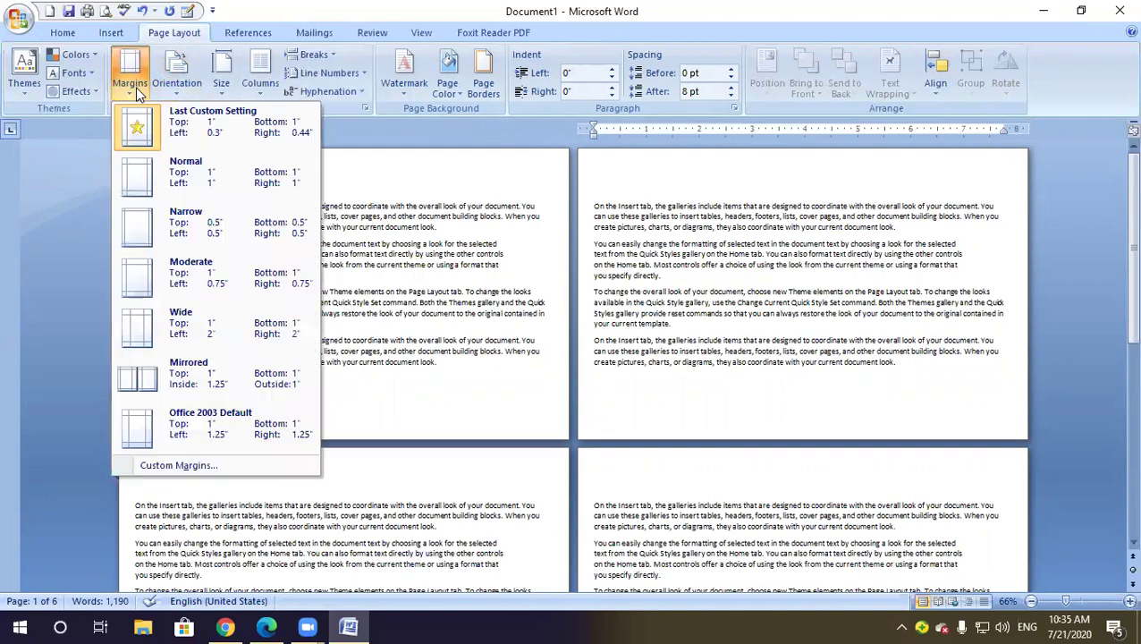
click(189, 466)
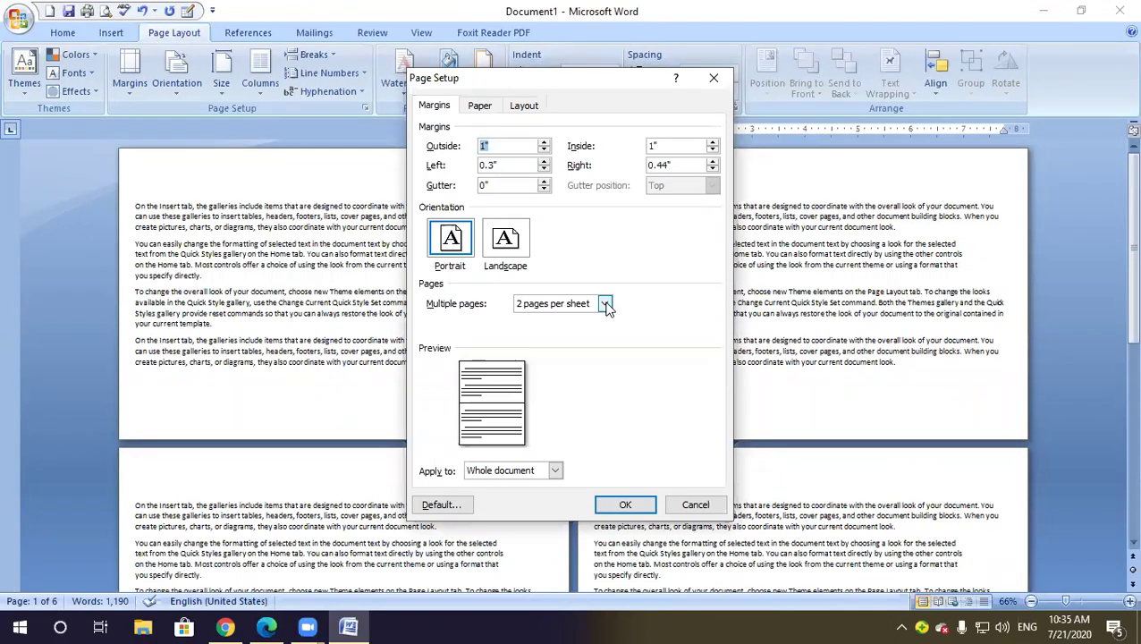
click(605, 304)
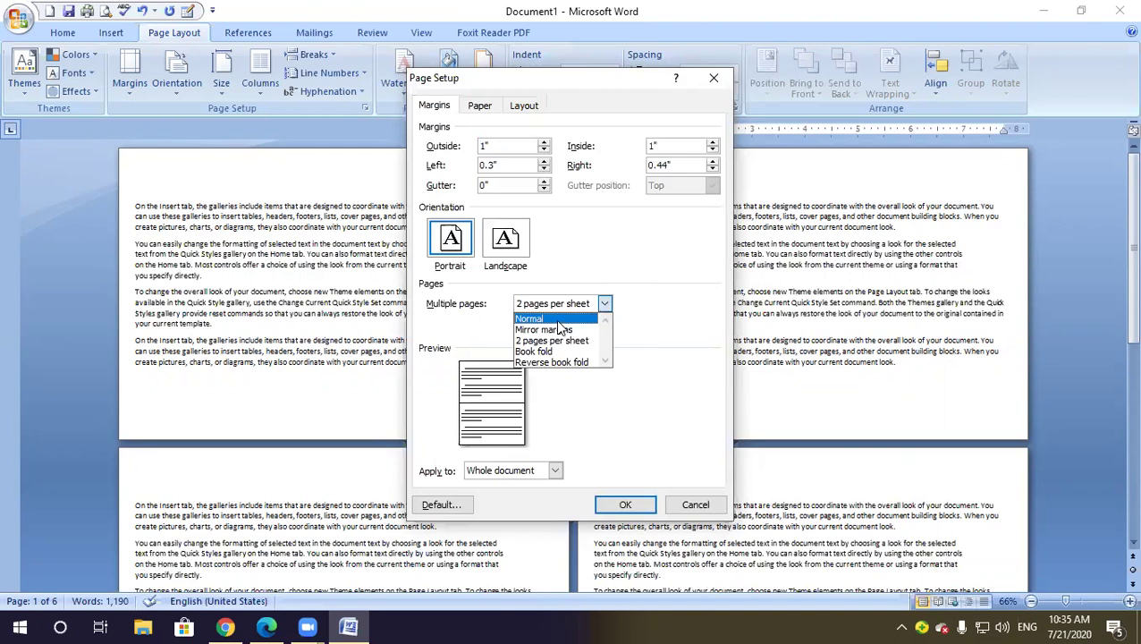
click(555, 353)
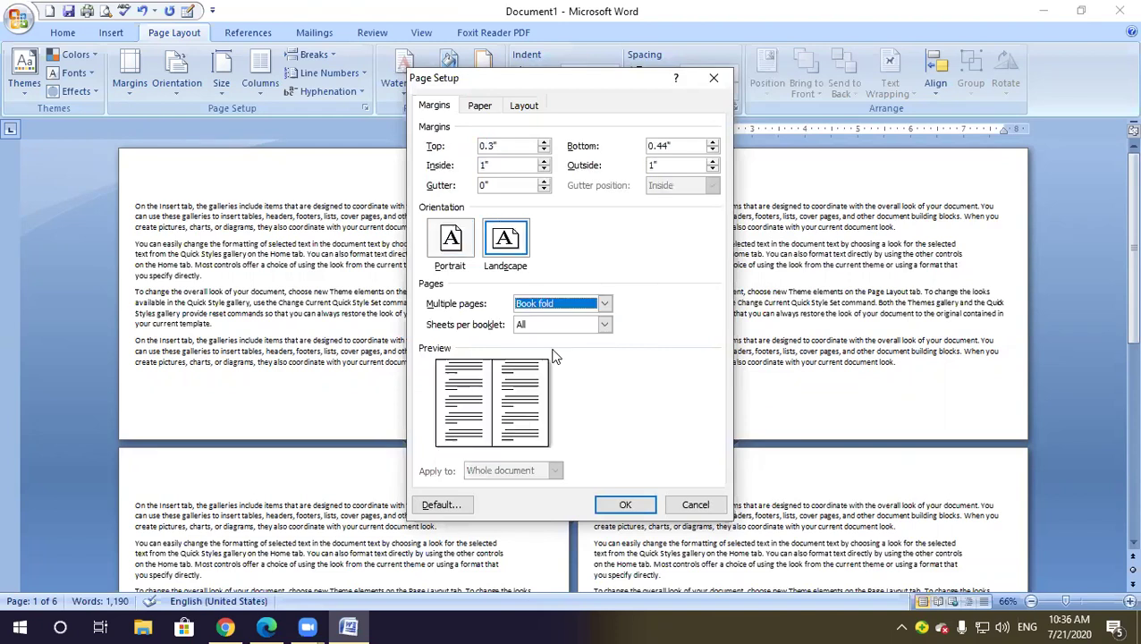
click(625, 504)
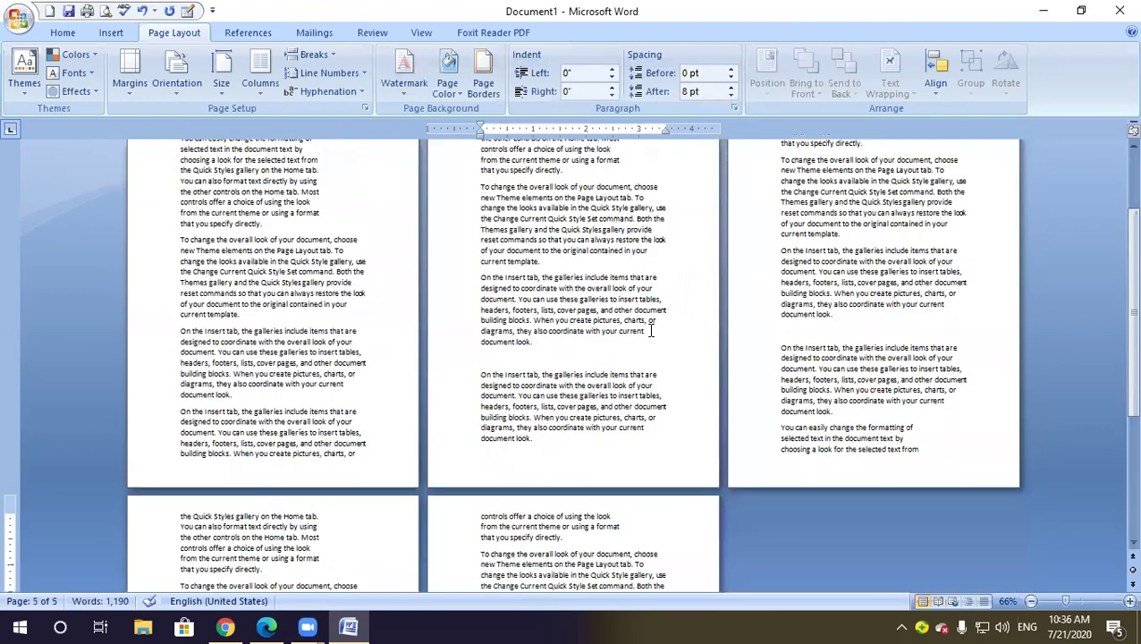
click(307, 340)
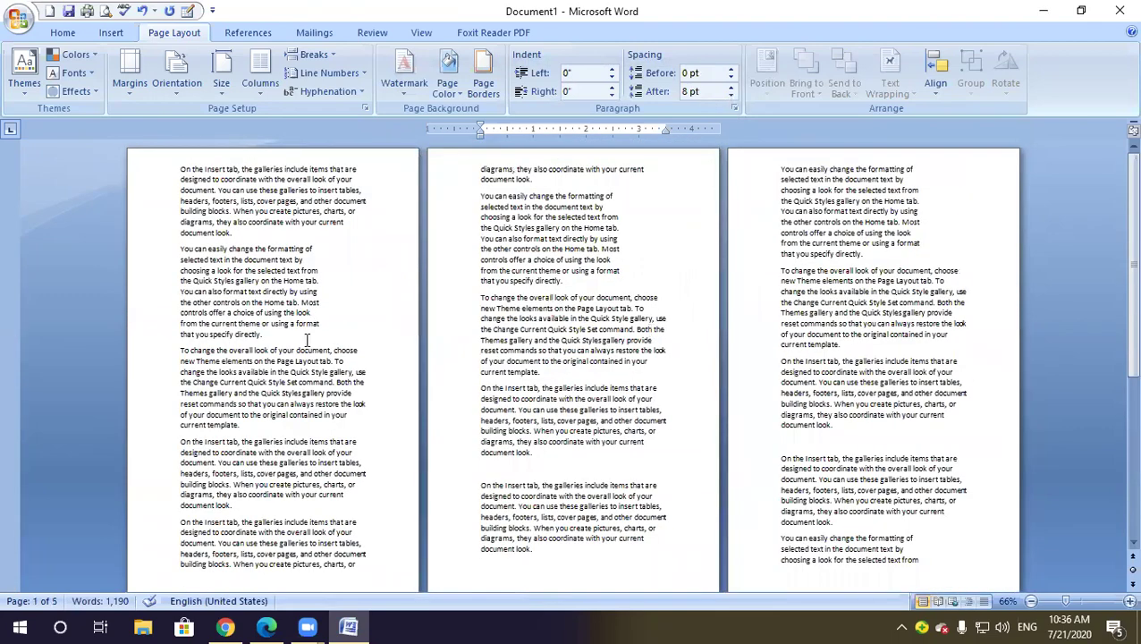
scroll(306, 340, down, 10)
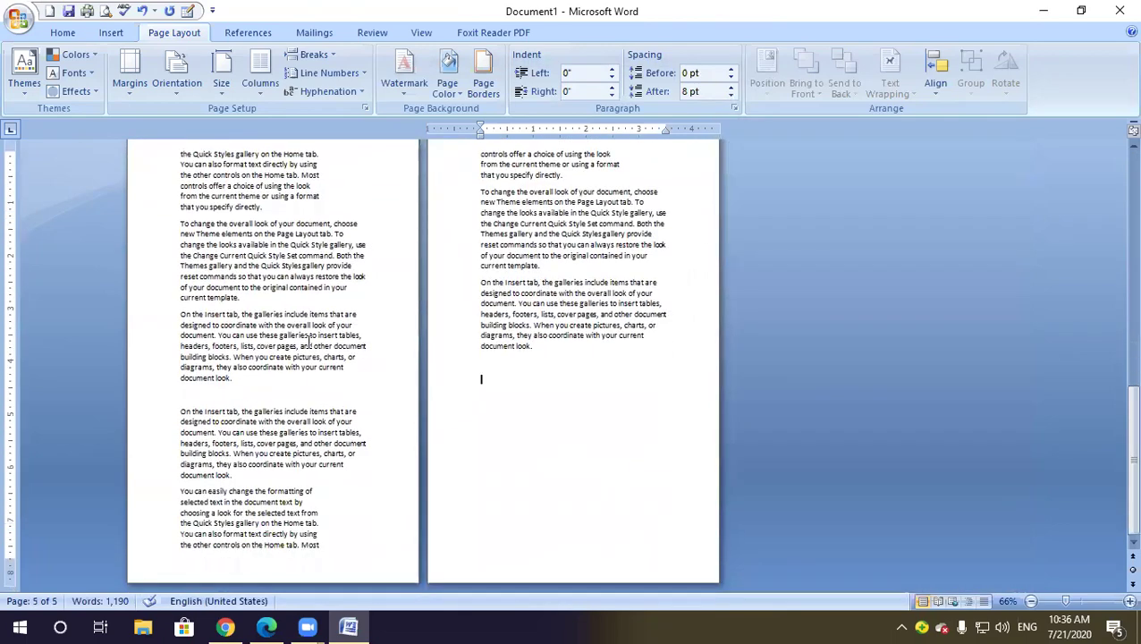
scroll(309, 341, up, 10)
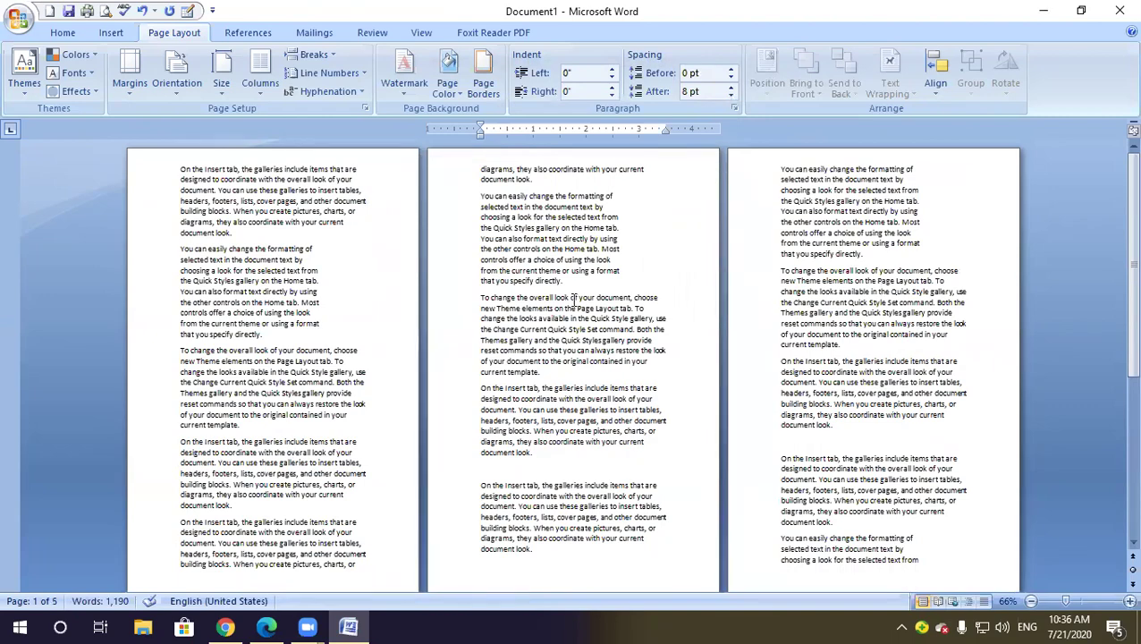
scroll(626, 358, down, 5)
scroll(626, 360, down, 1)
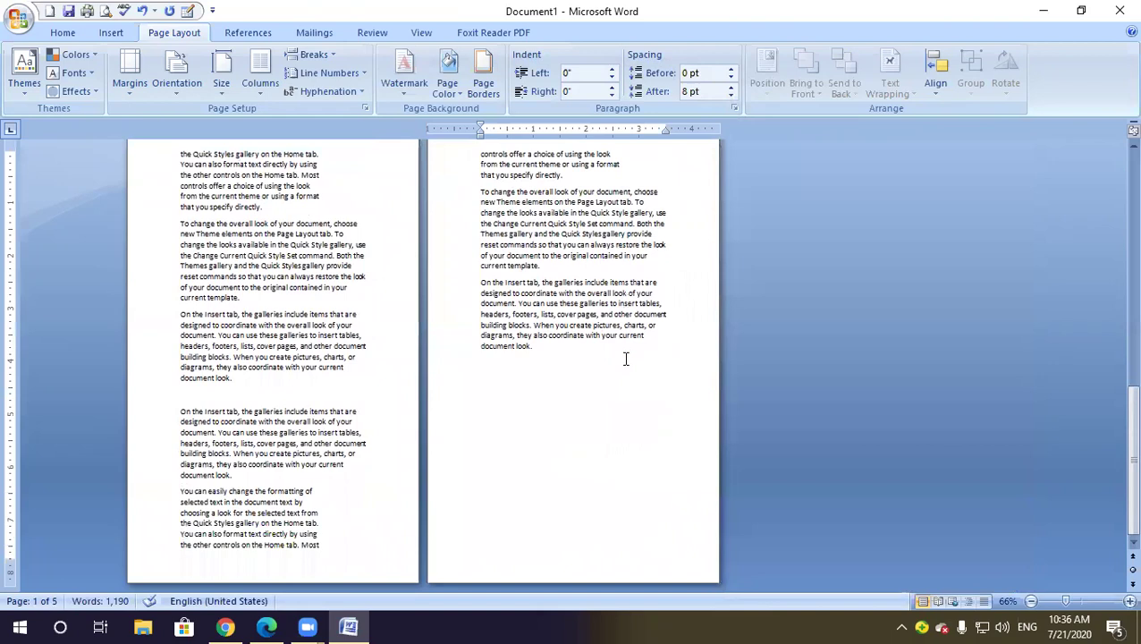
scroll(626, 358, up, 10)
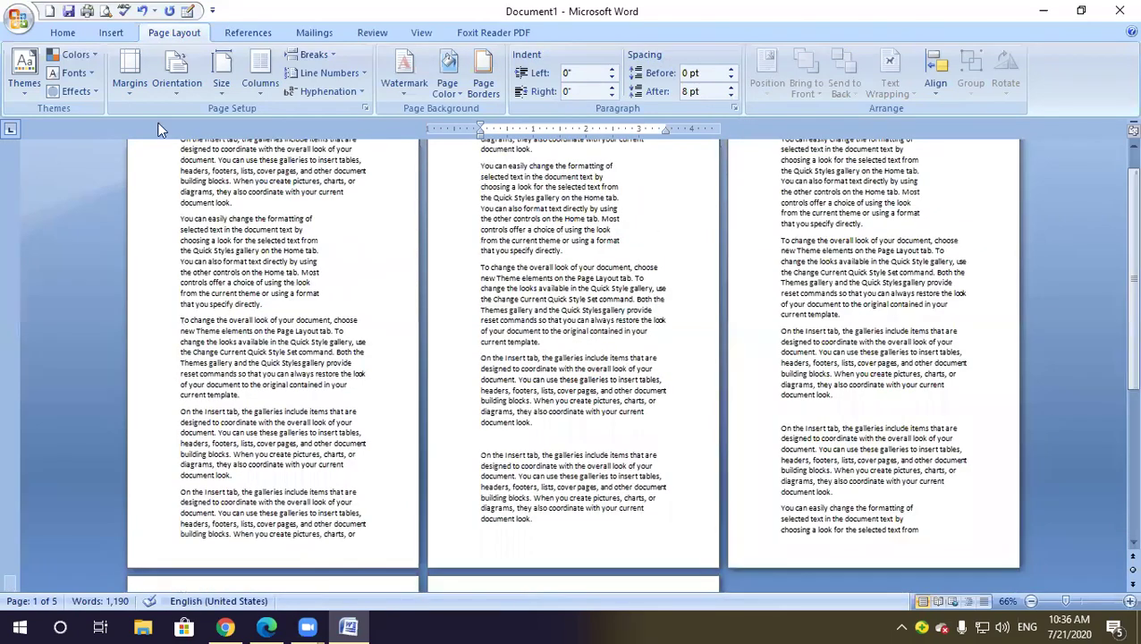
Apply the Normal margin preset of 1" on all sides and set the multiple pages option back to Normal
click(134, 91)
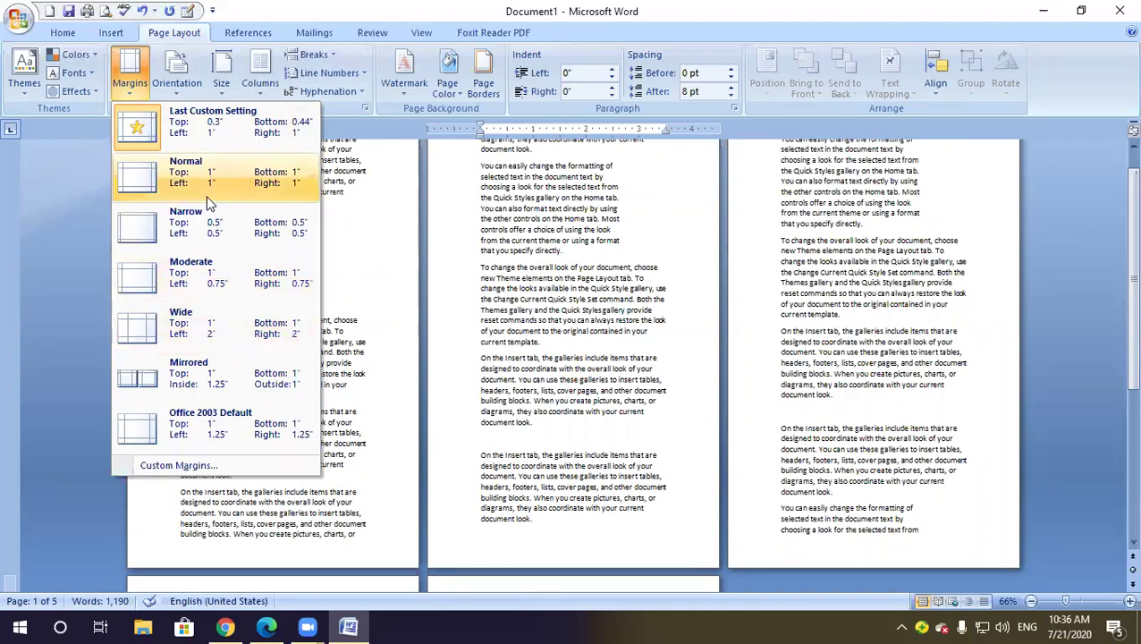
click(268, 172)
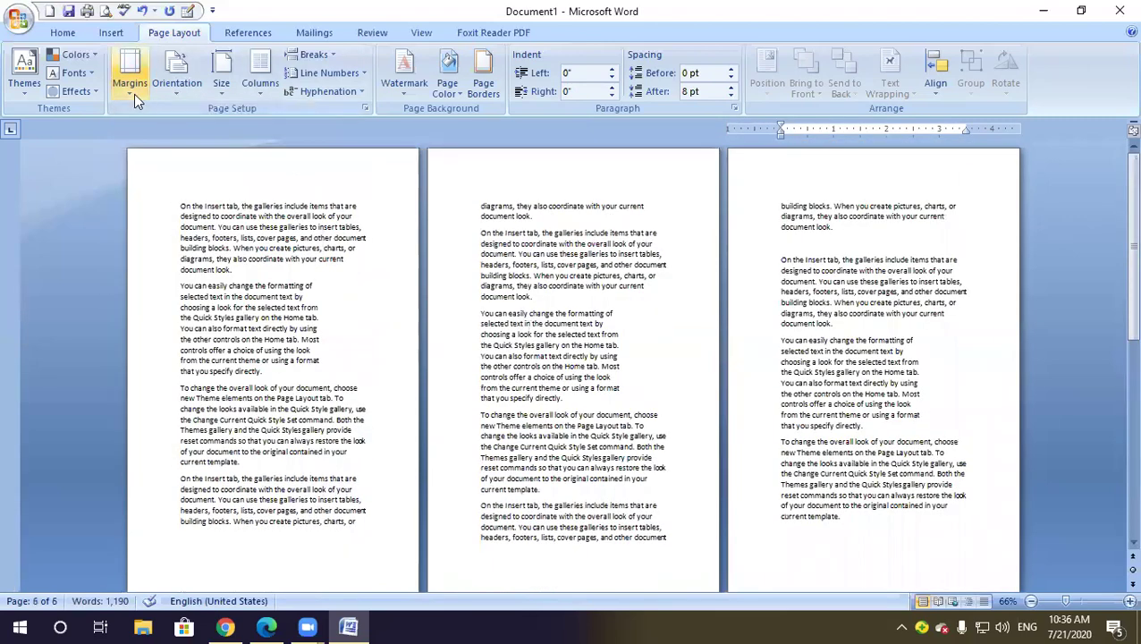
click(134, 92)
click(215, 468)
click(604, 305)
click(550, 319)
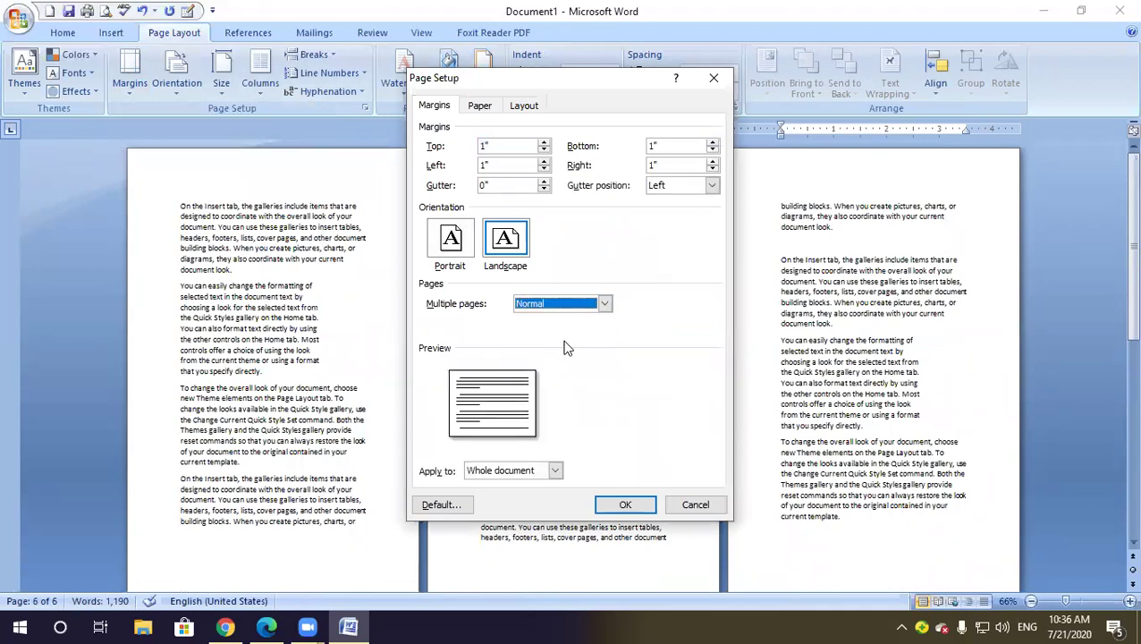
click(625, 504)
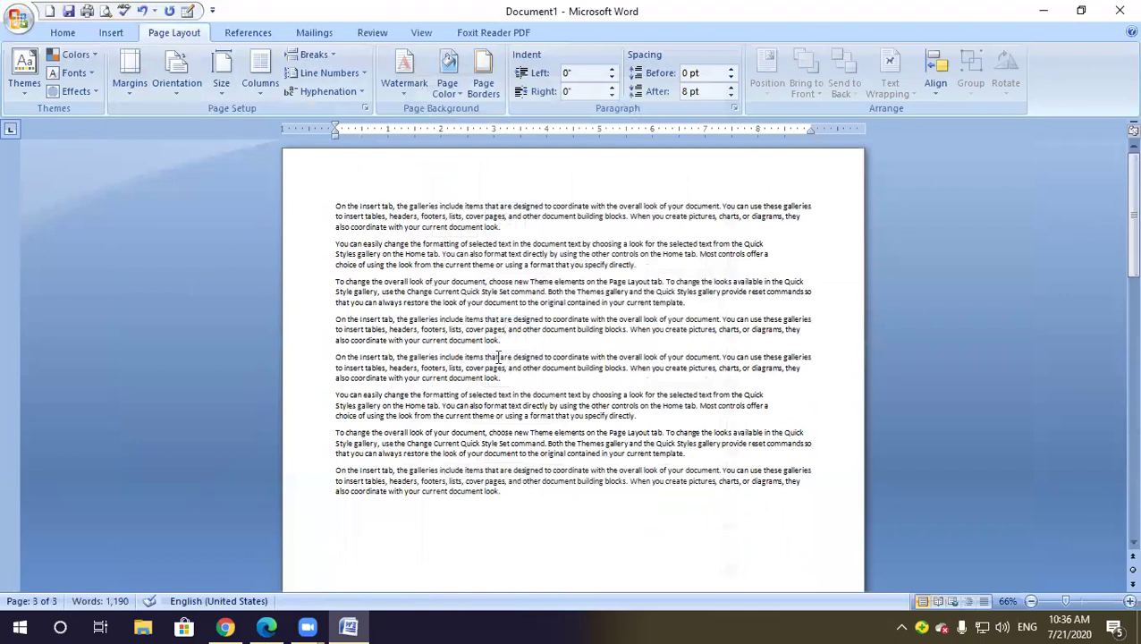
Examine the paper, layout and margin settings in the page setup, and close it without making changes
click(133, 87)
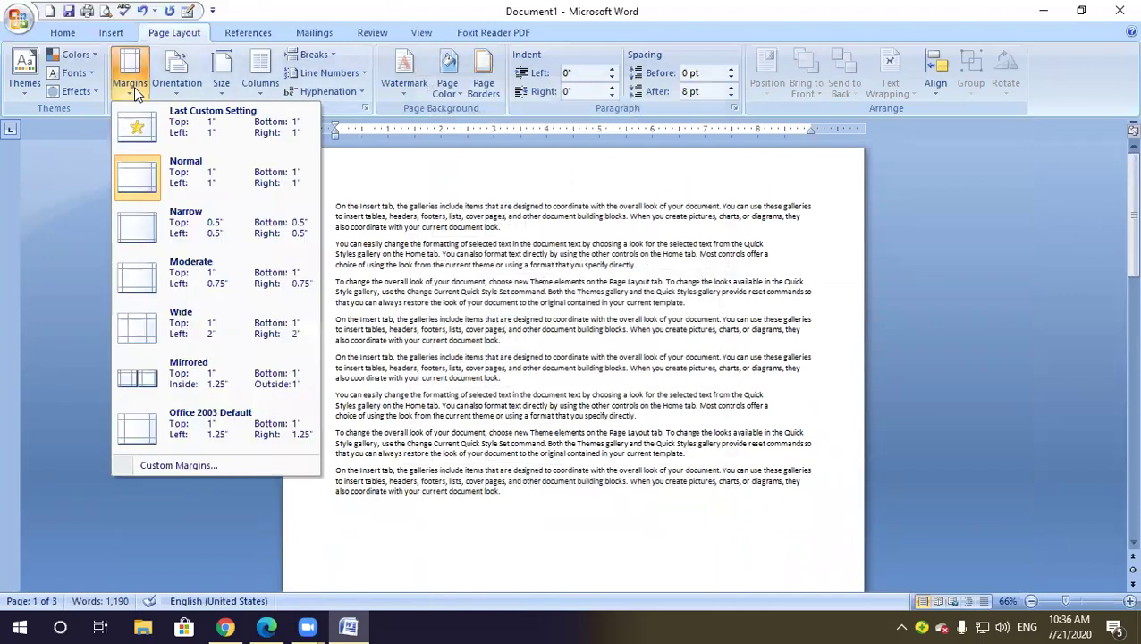
click(176, 464)
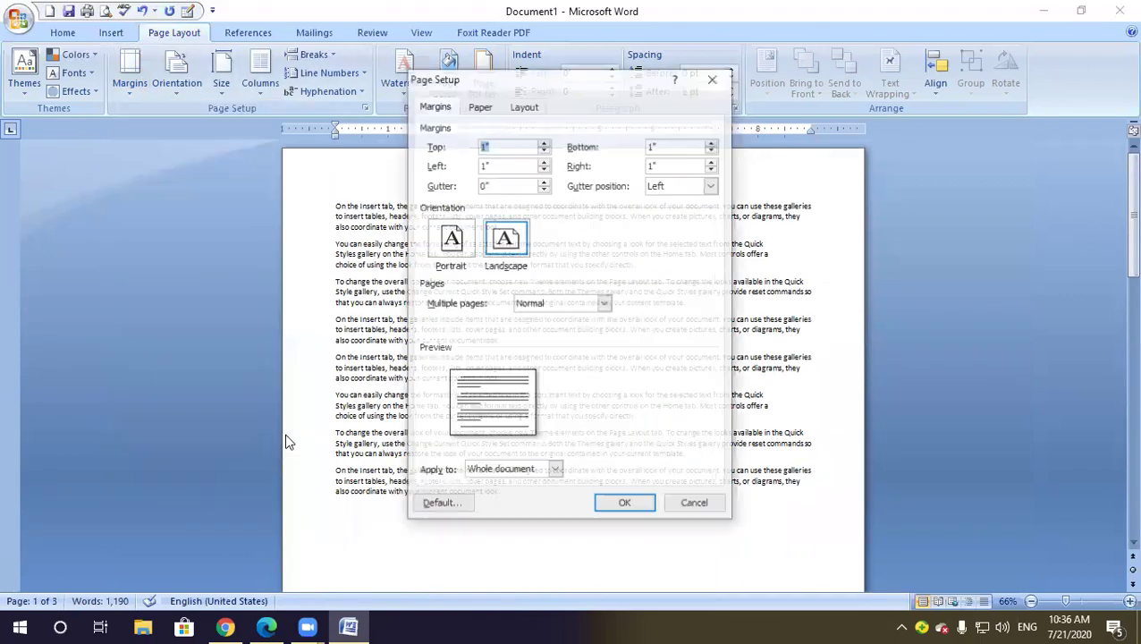
click(479, 107)
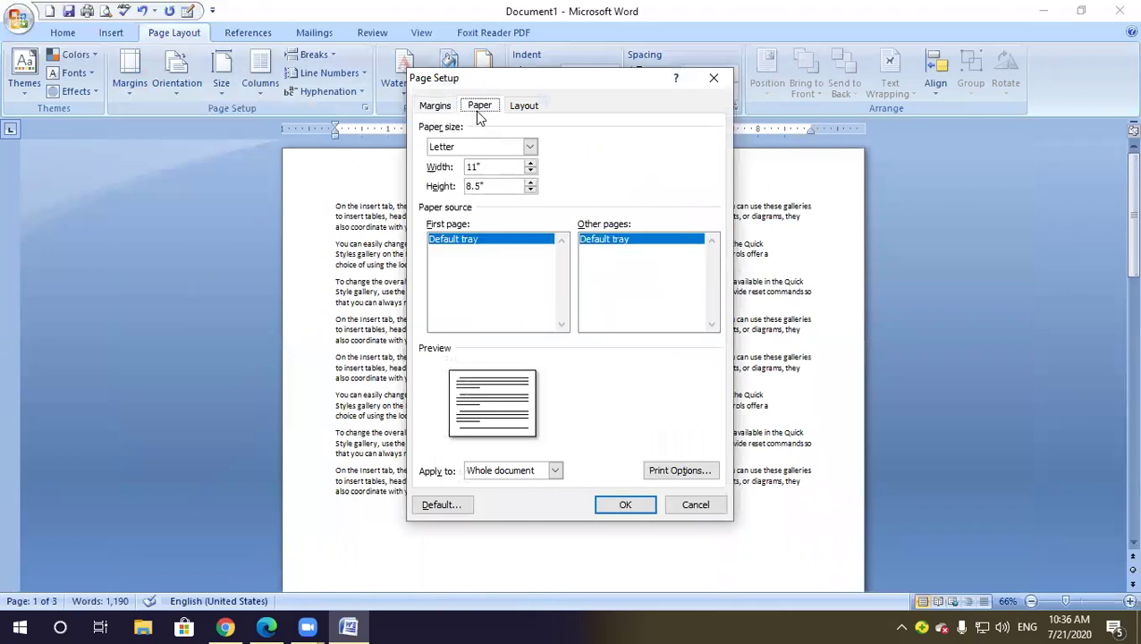
click(528, 107)
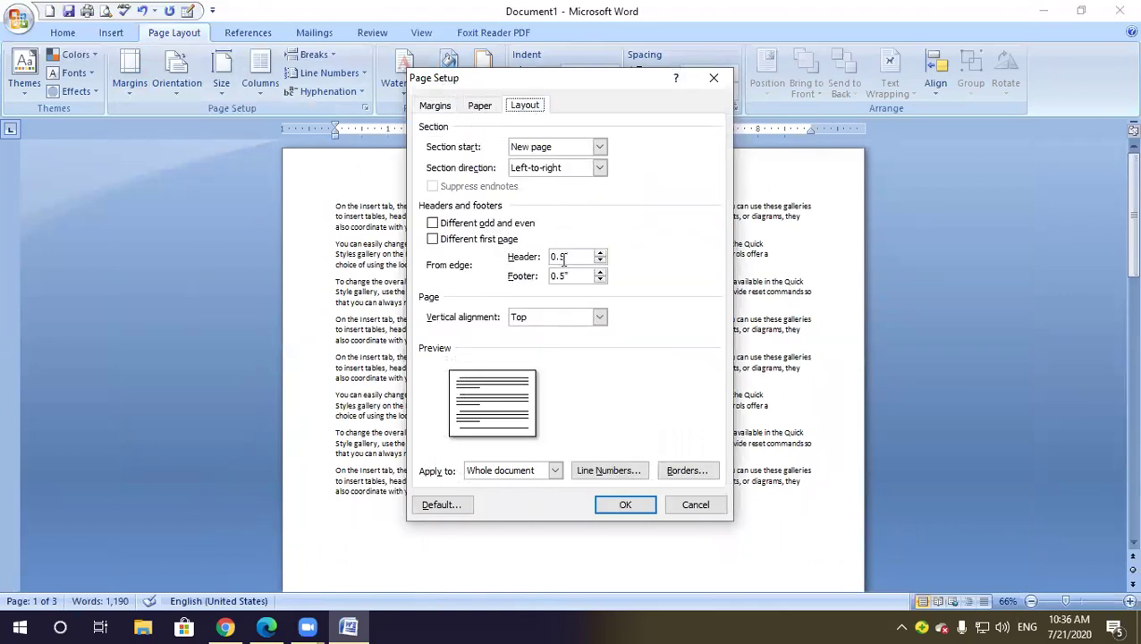
click(478, 108)
click(436, 106)
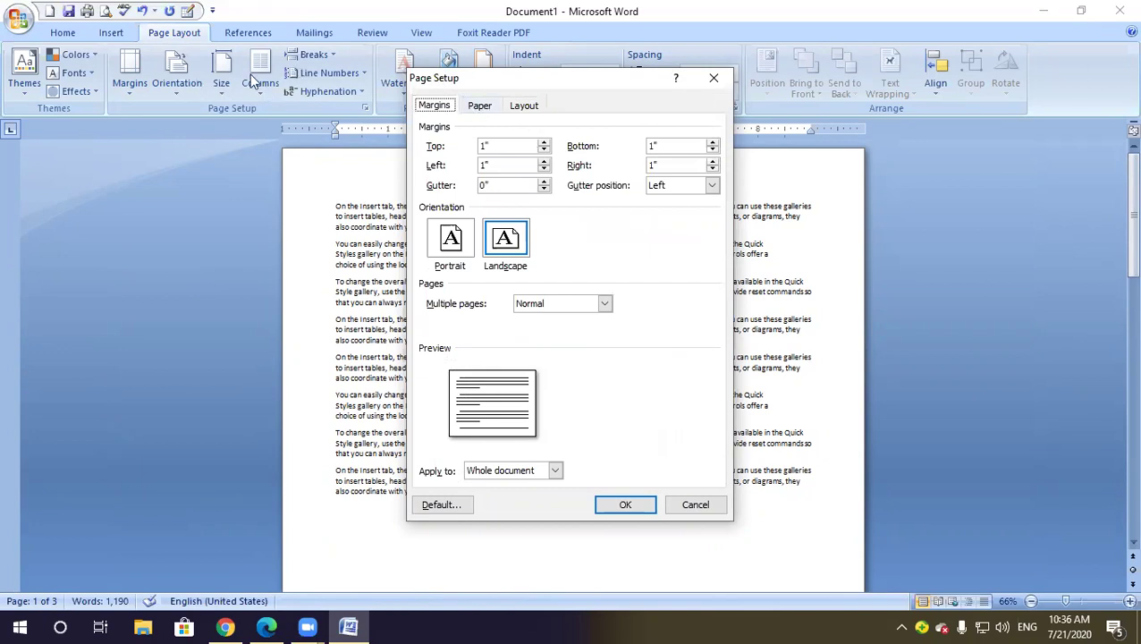
click(713, 78)
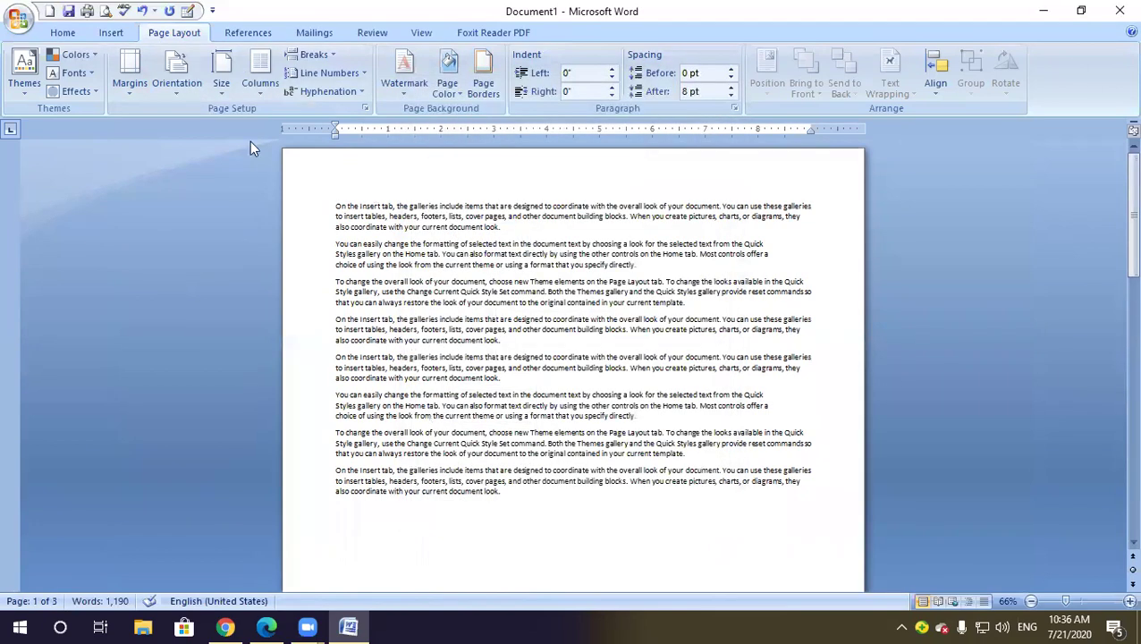
Switch the page orientation to Portrait and zoom out to 10% to view all pages together
click(165, 90)
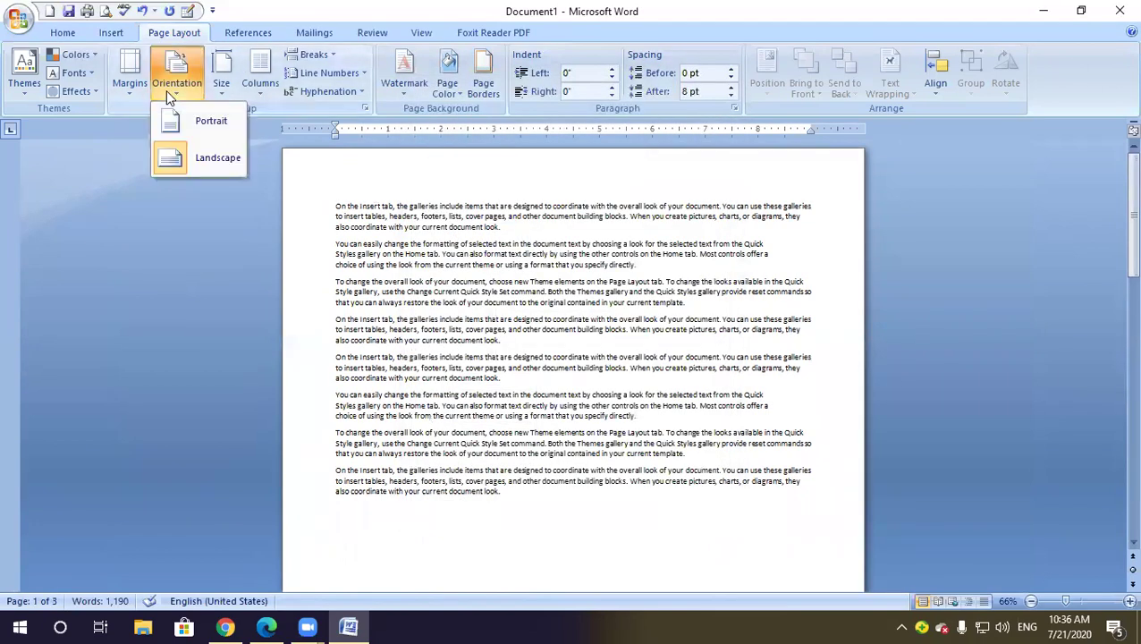
click(204, 155)
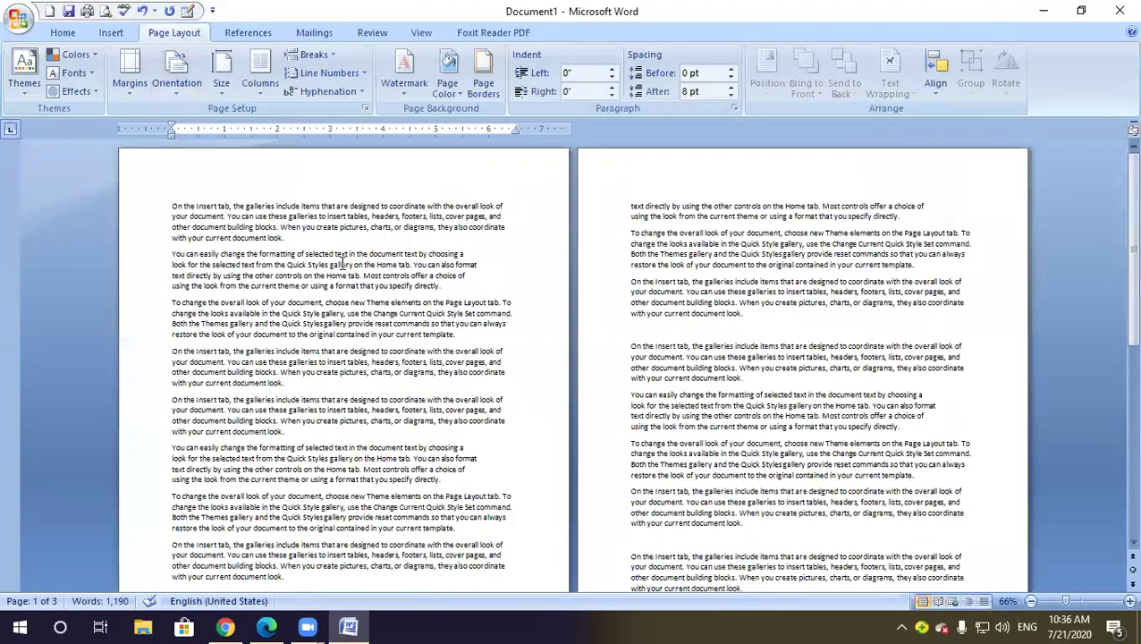
scroll(337, 262, down, 6)
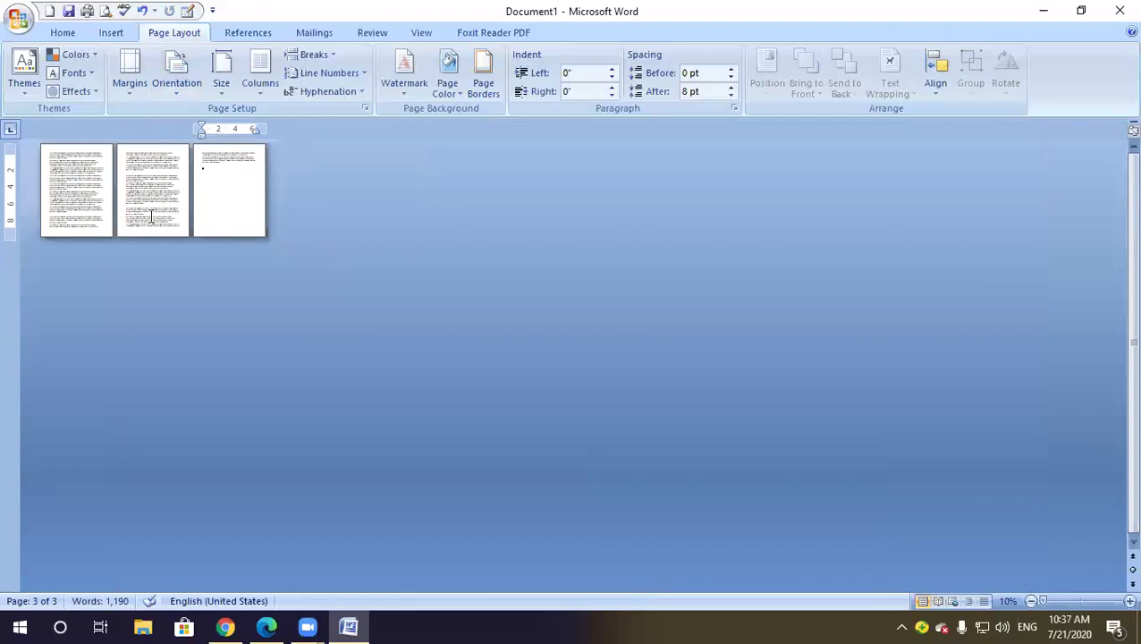
Switch the page orientation to Landscape and zoom in to 60% to view the pages
click(172, 89)
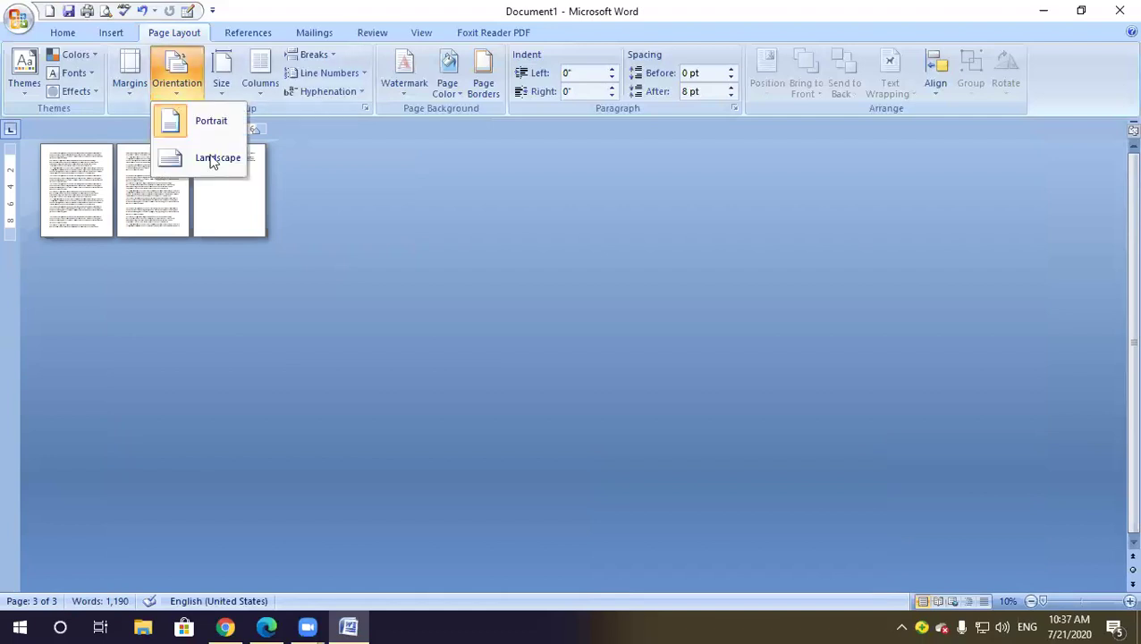
click(212, 157)
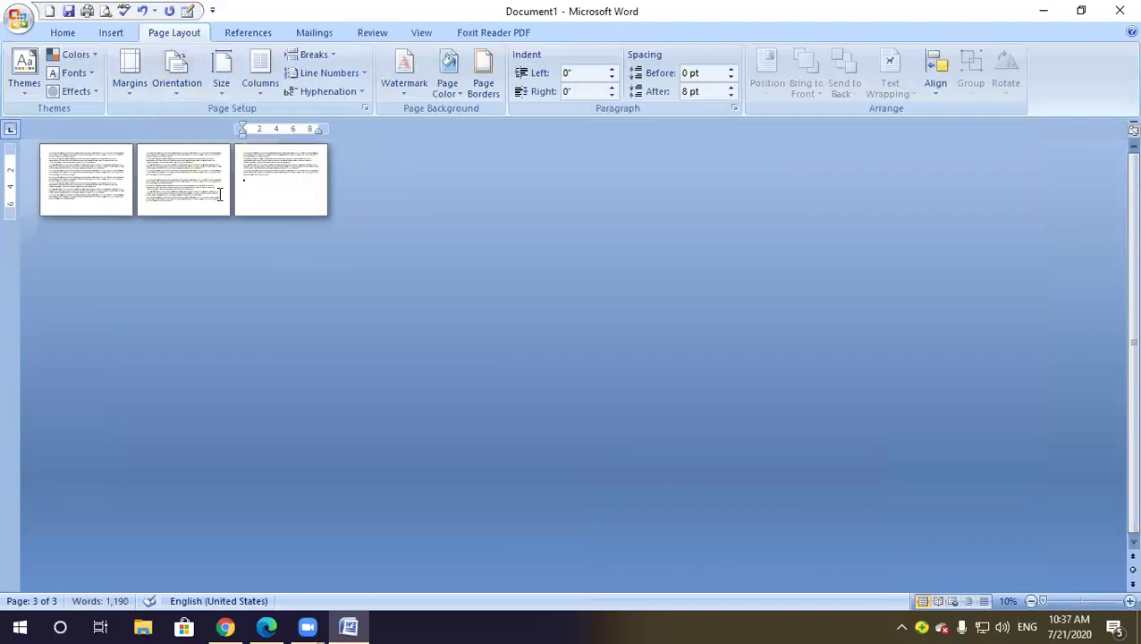
scroll(233, 210, up, 5)
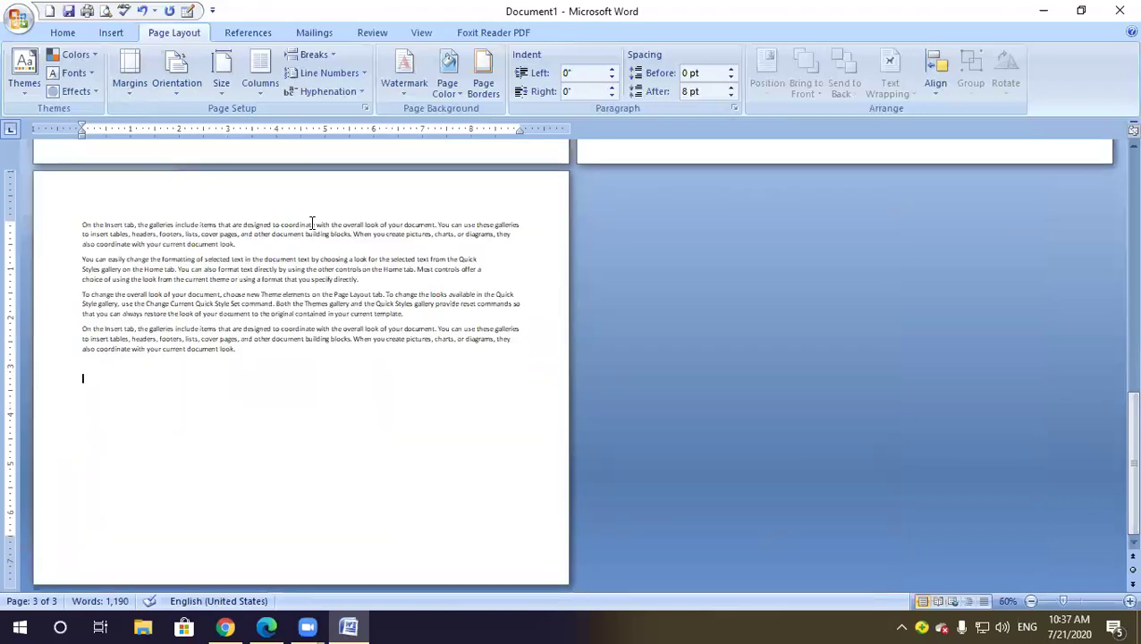
Switch the page orientation back to Portrait and look over how the text fits the pages
click(177, 90)
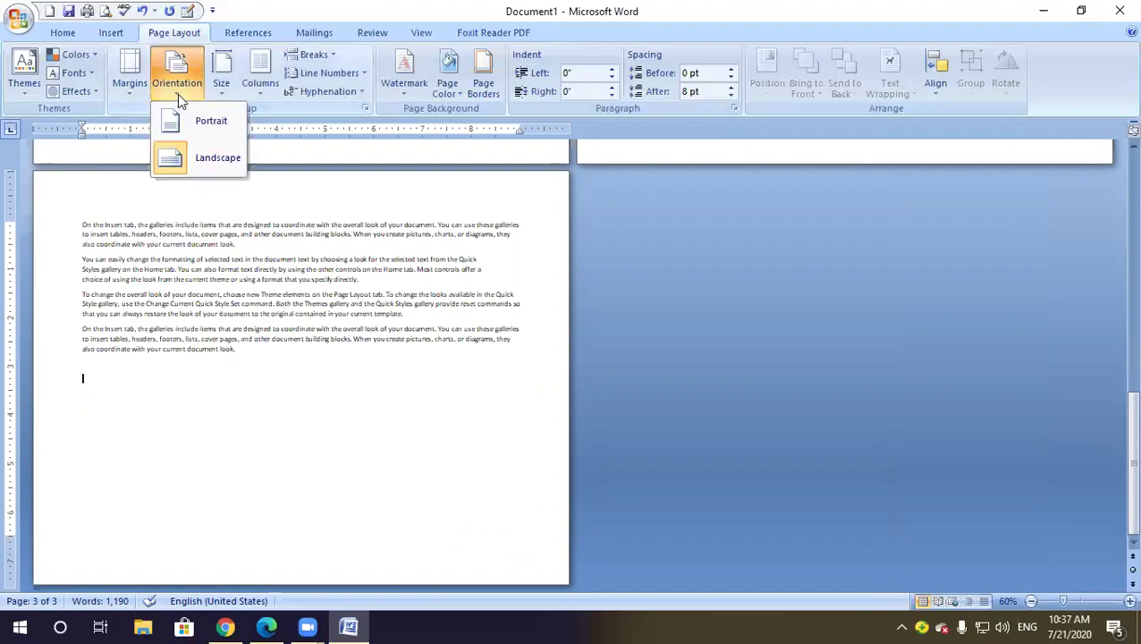
click(194, 119)
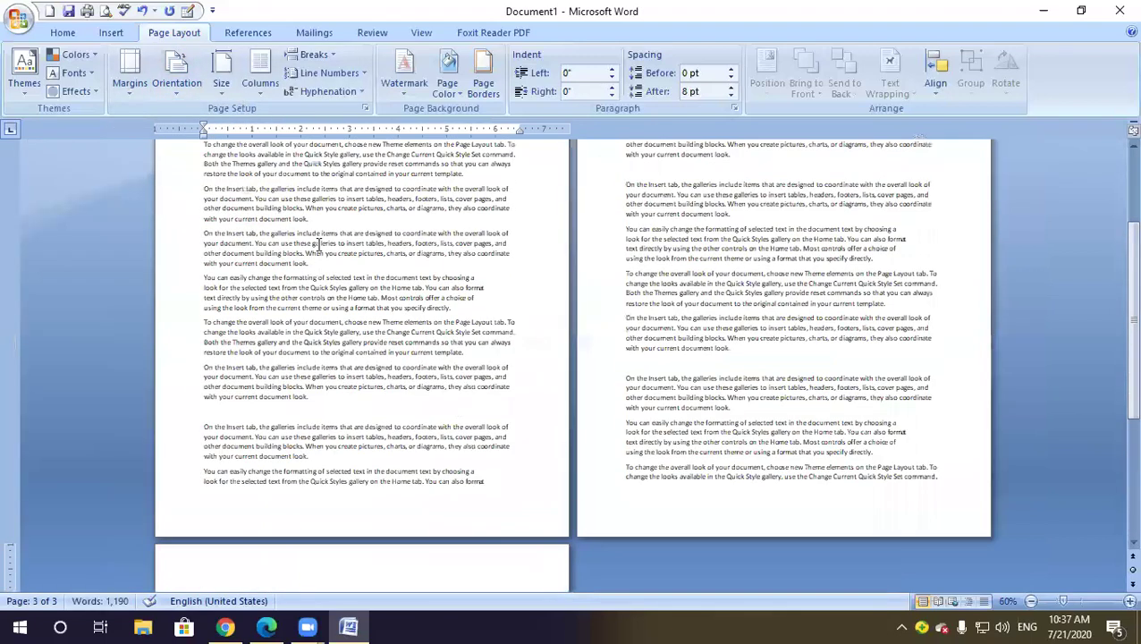
scroll(319, 244, down, 3)
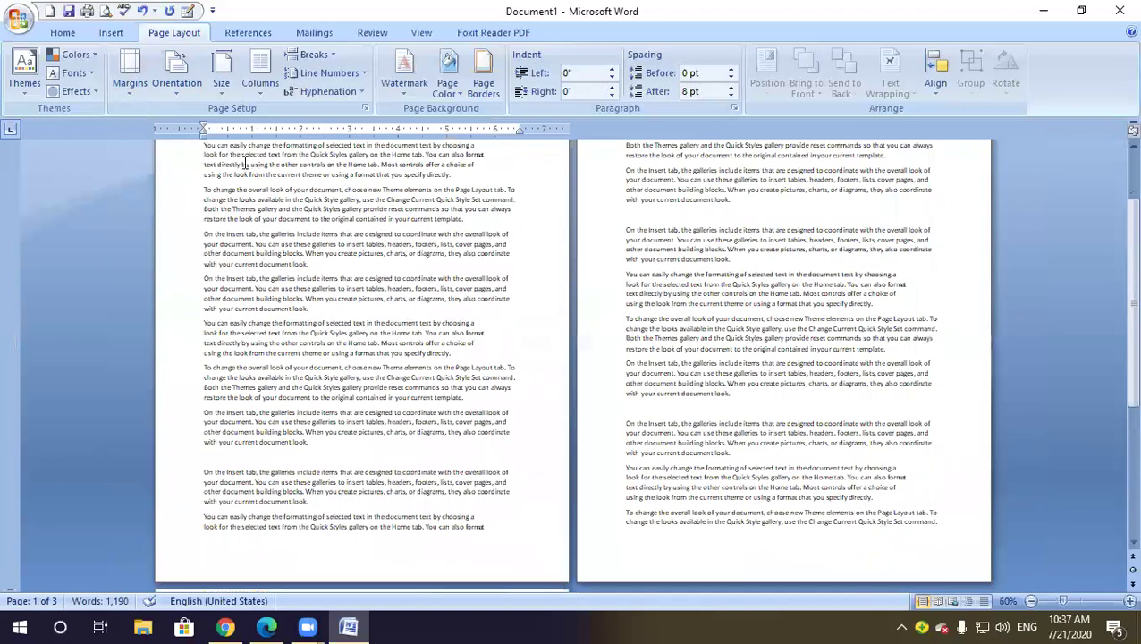
Set the page orientation to Landscape again and compare the page layout
click(176, 70)
click(210, 161)
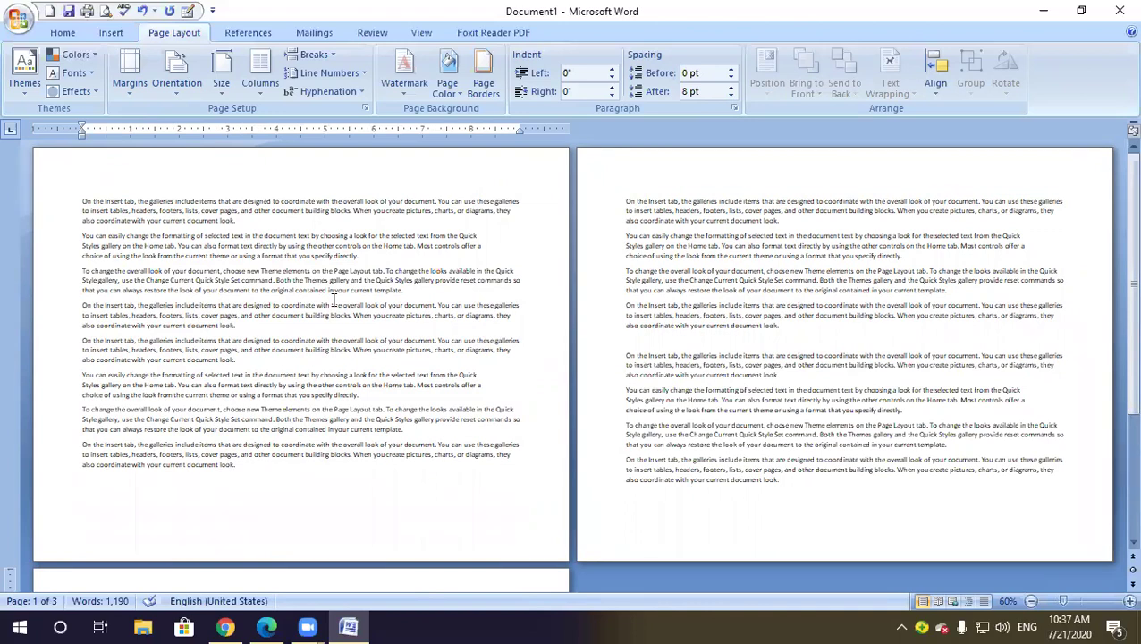
scroll(358, 438, down, 1)
scroll(370, 455, up, 1)
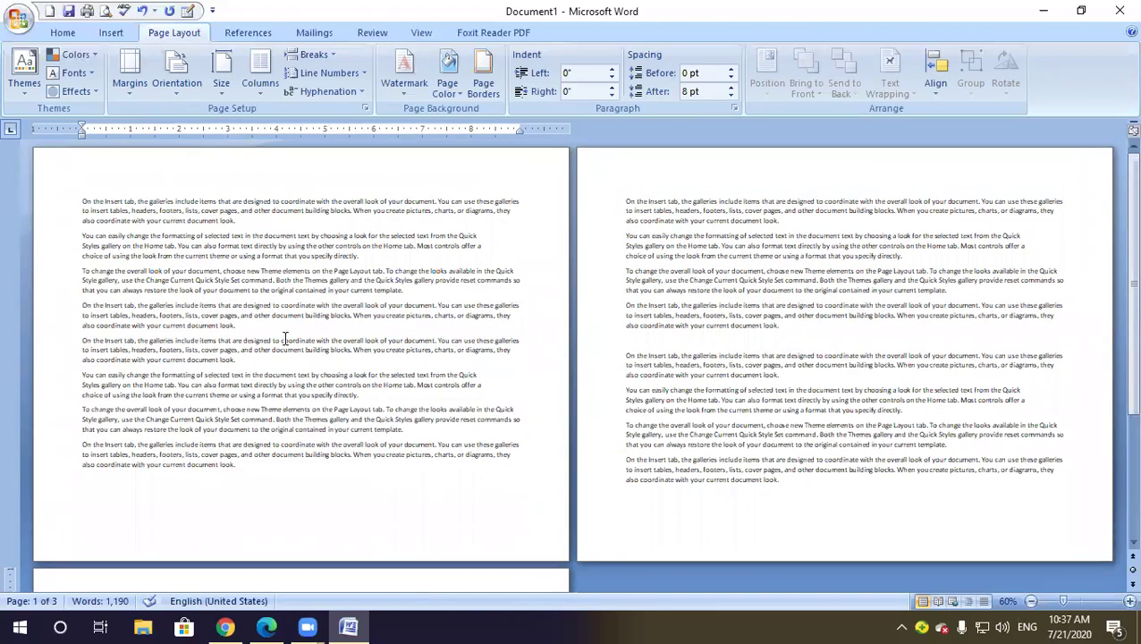
click(181, 89)
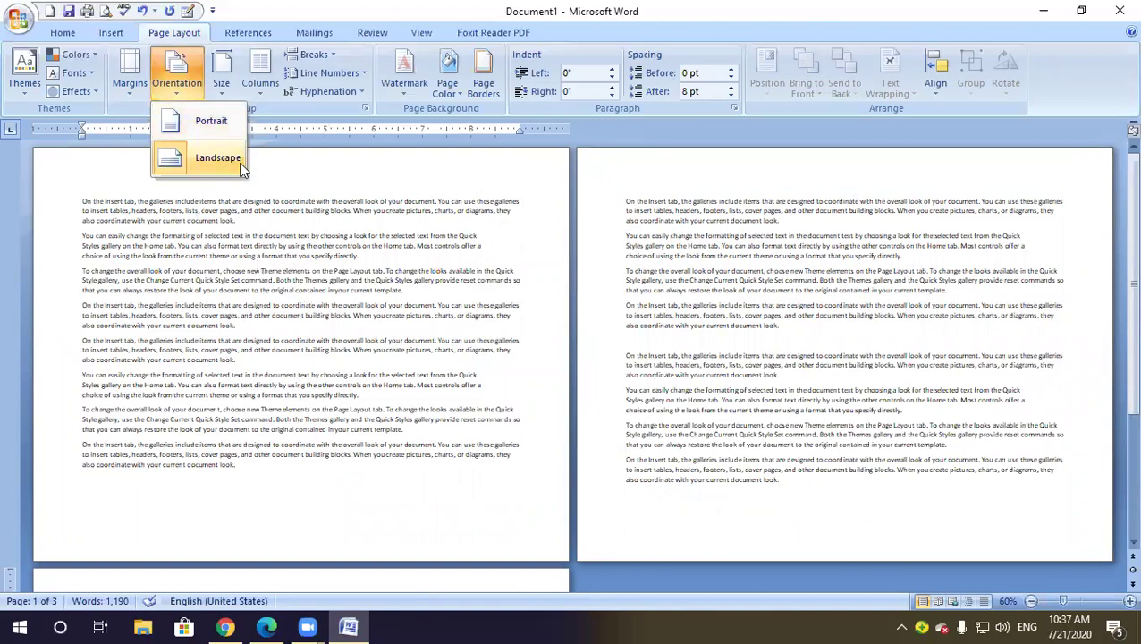
click(218, 159)
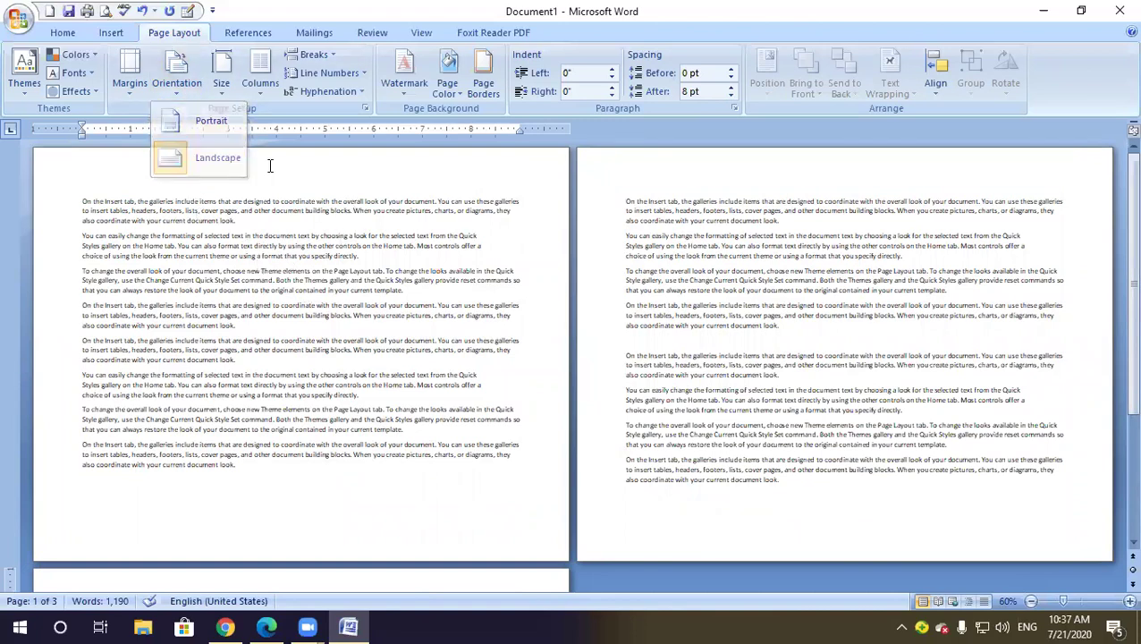
Set the paper size to A3 with Portrait orientation and zoom out to view all pages
click(221, 91)
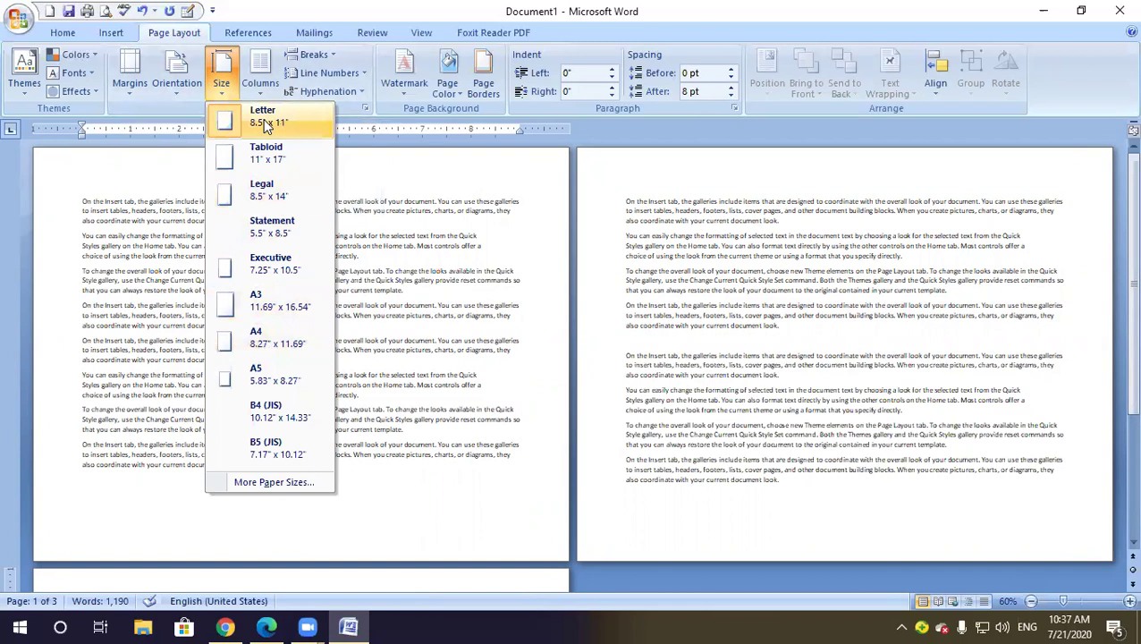
click(273, 313)
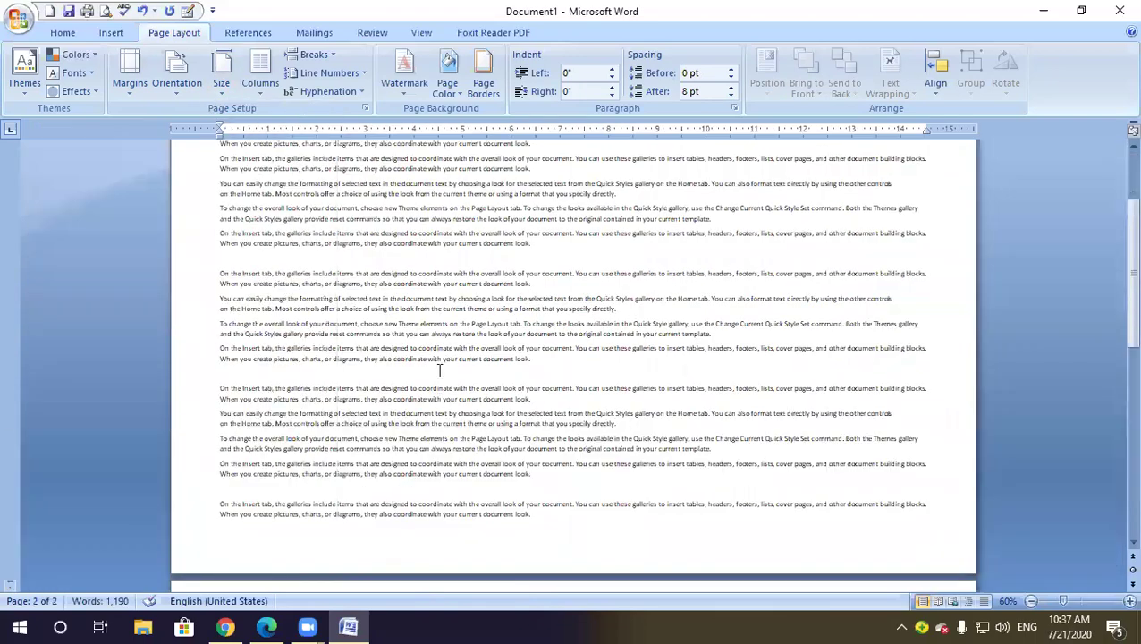
click(187, 97)
click(219, 117)
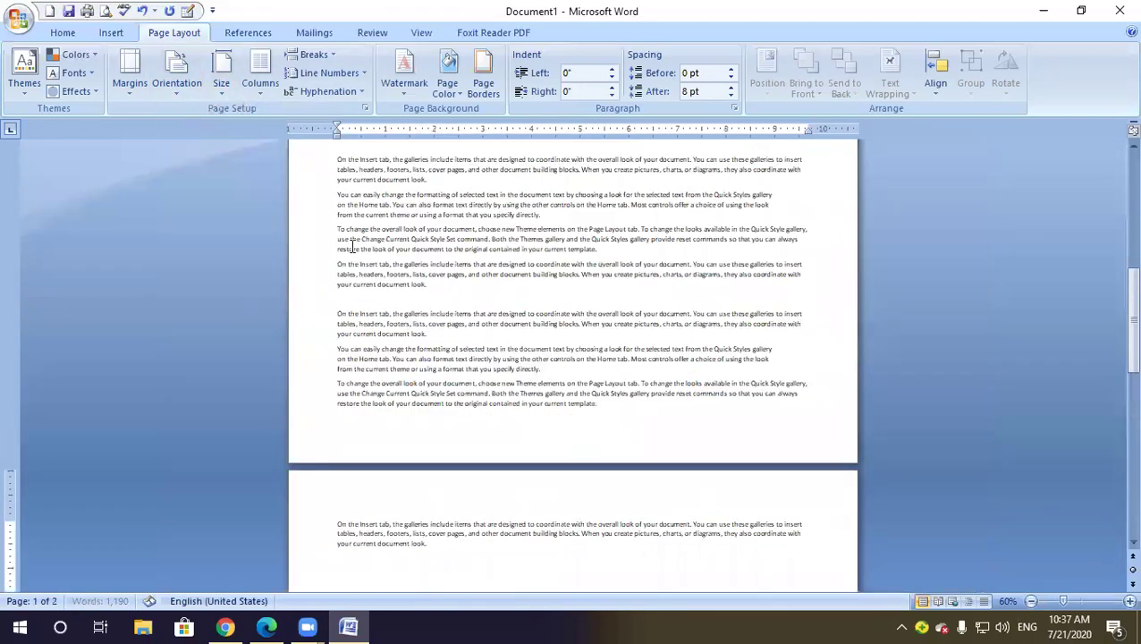
scroll(487, 296, down, 4)
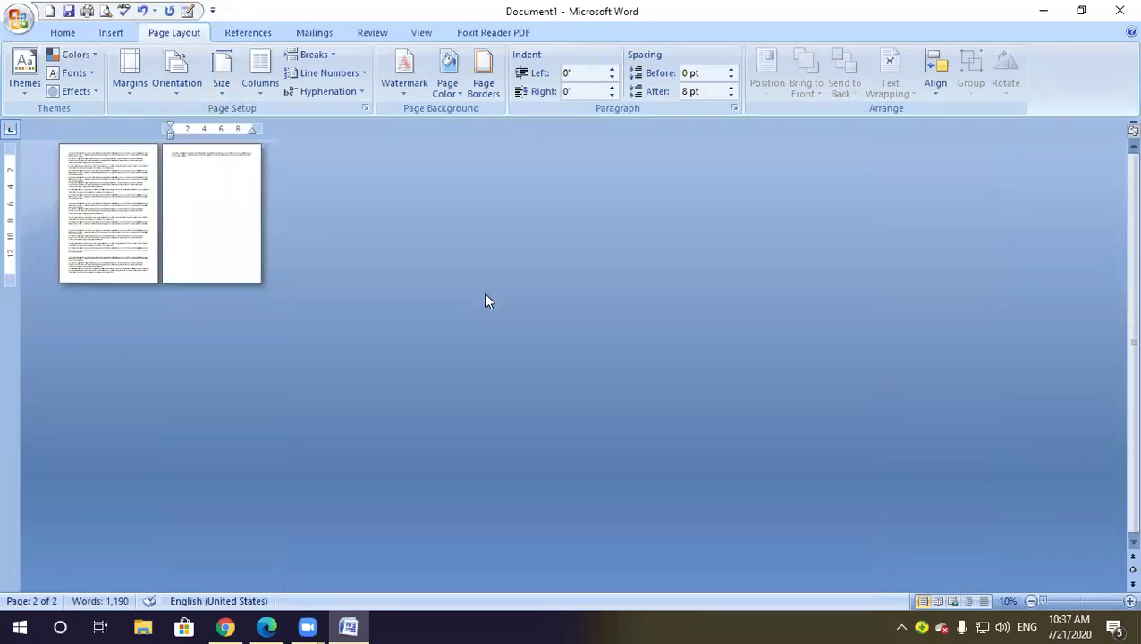
Set the paper size to A4 and look over the available orientations and paper sizes
click(223, 96)
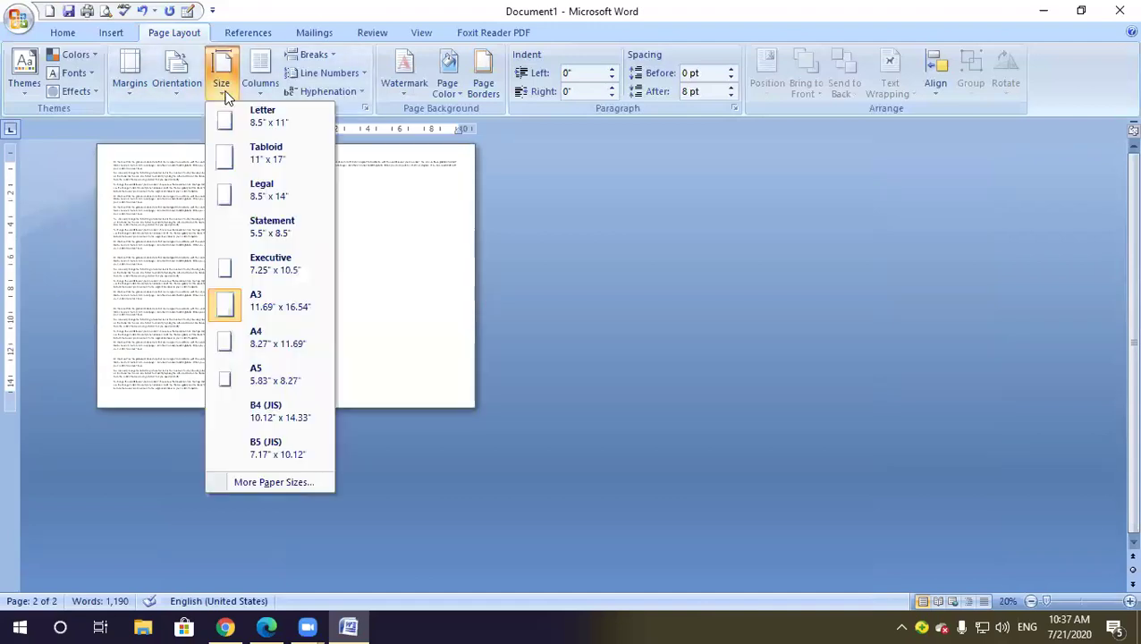
click(281, 339)
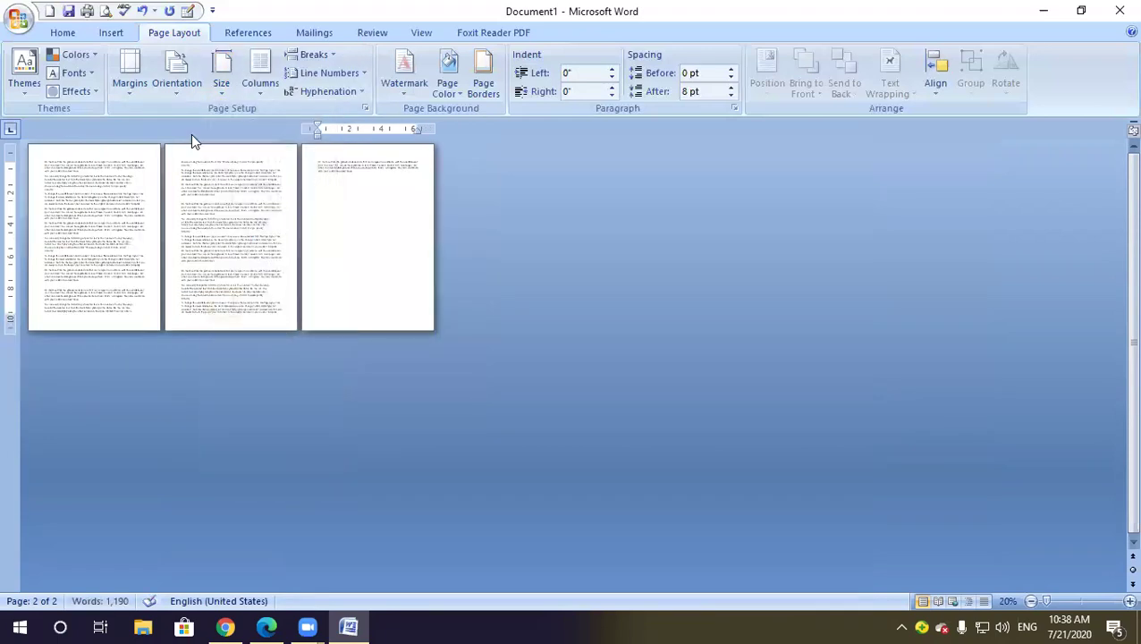
click(177, 85)
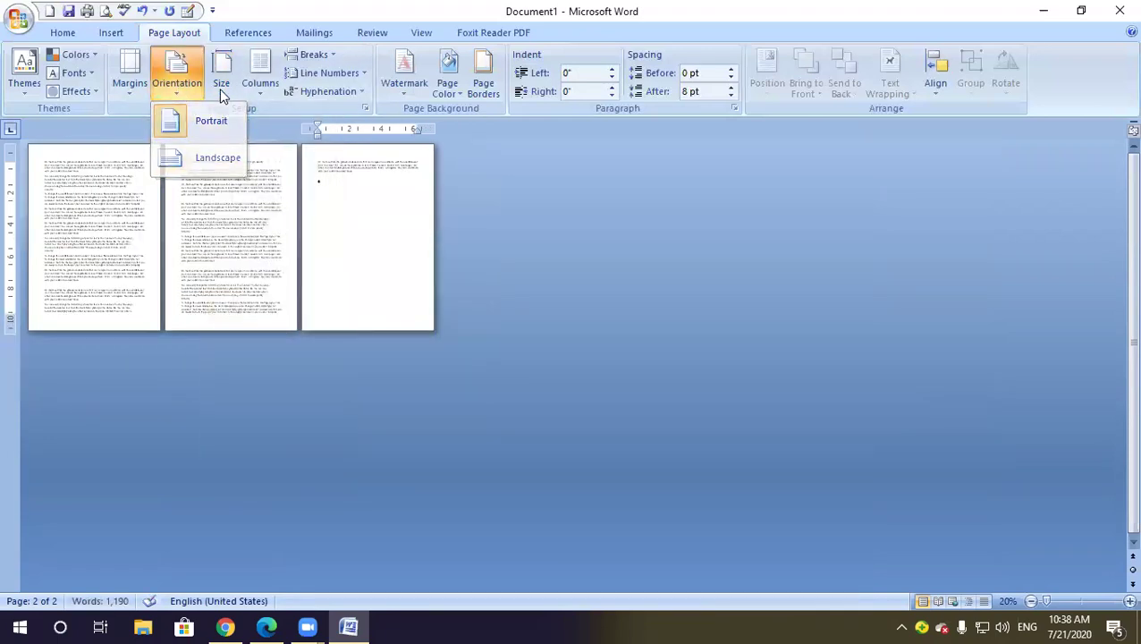
click(222, 85)
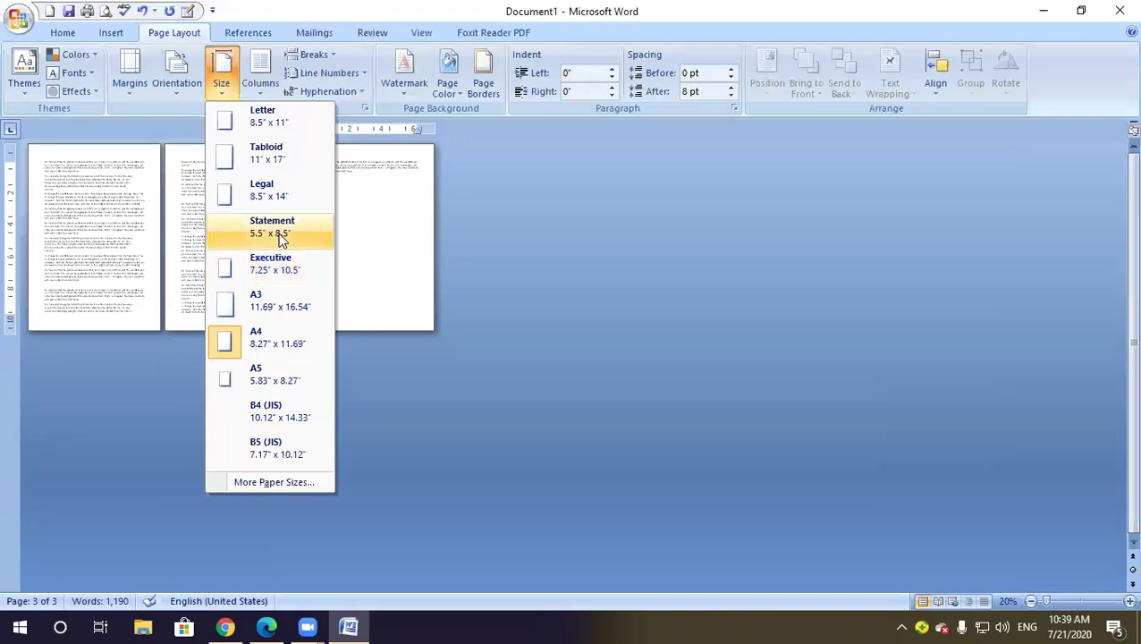
click(390, 246)
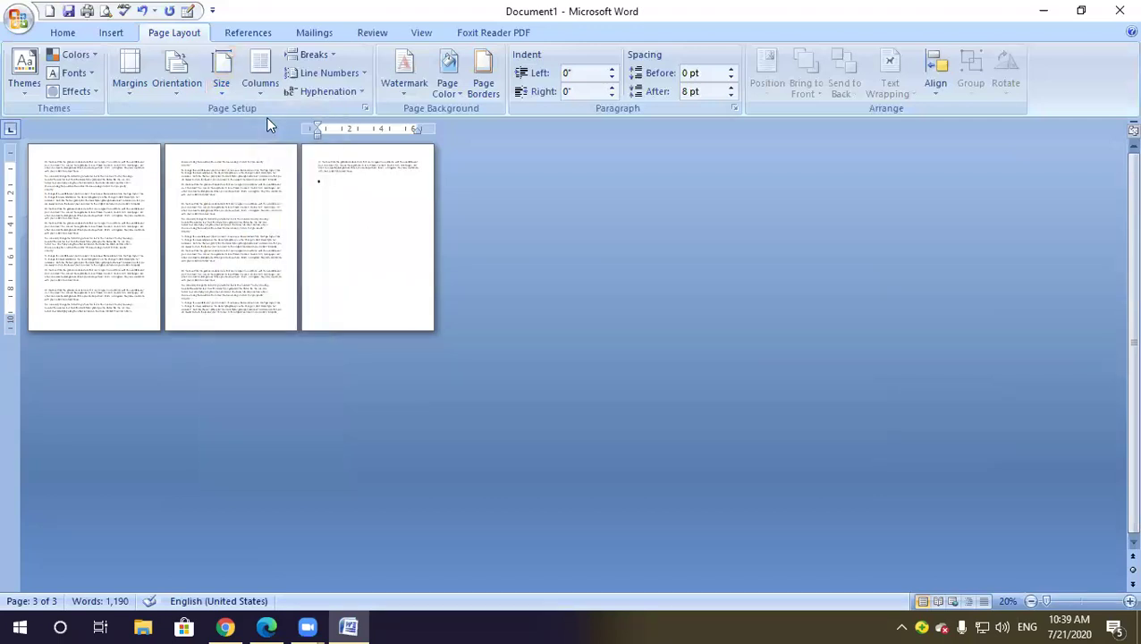
Define a custom paper size with a width of 8.8" and apply it to the whole document
click(219, 86)
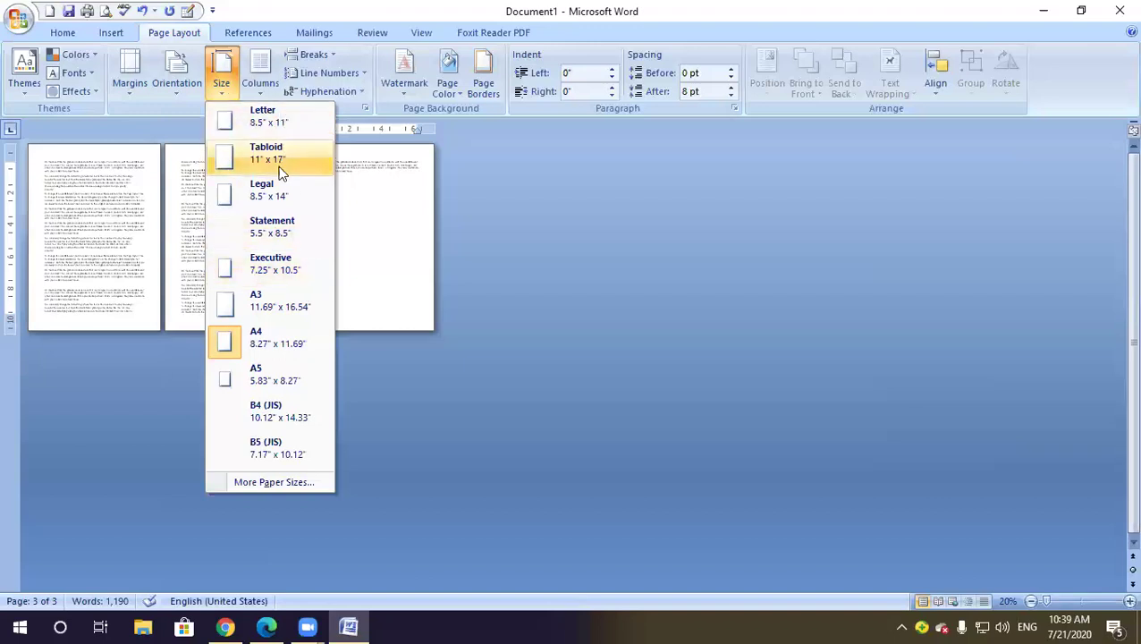
click(269, 482)
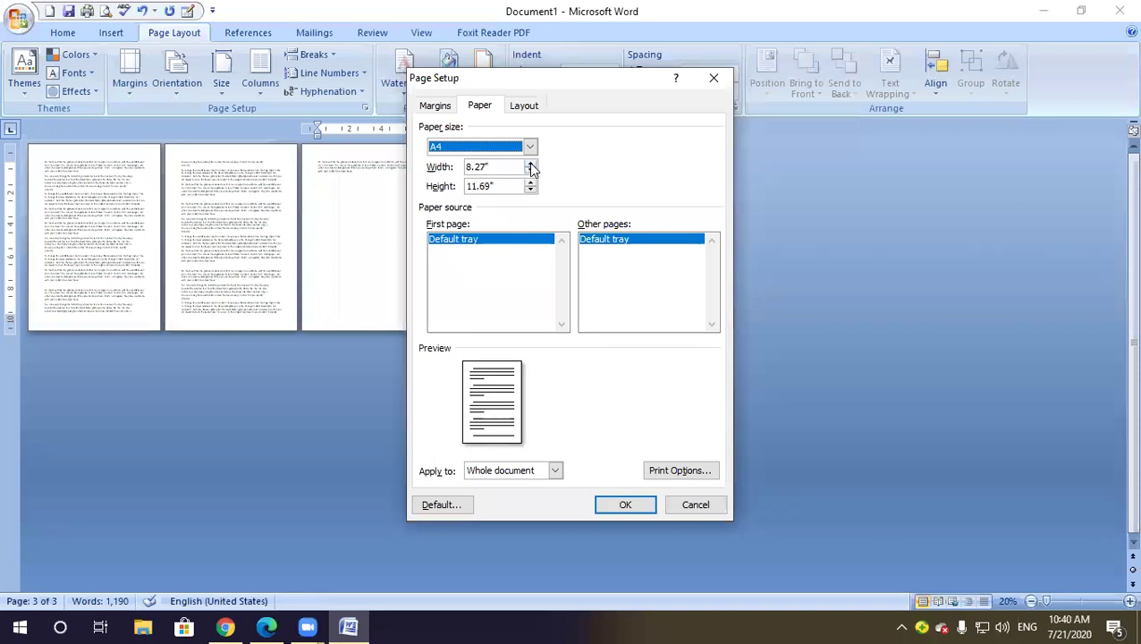
click(530, 163)
click(531, 164)
click(530, 163)
click(530, 163)
click(530, 165)
click(530, 166)
click(530, 165)
click(530, 165)
click(530, 165)
click(530, 165)
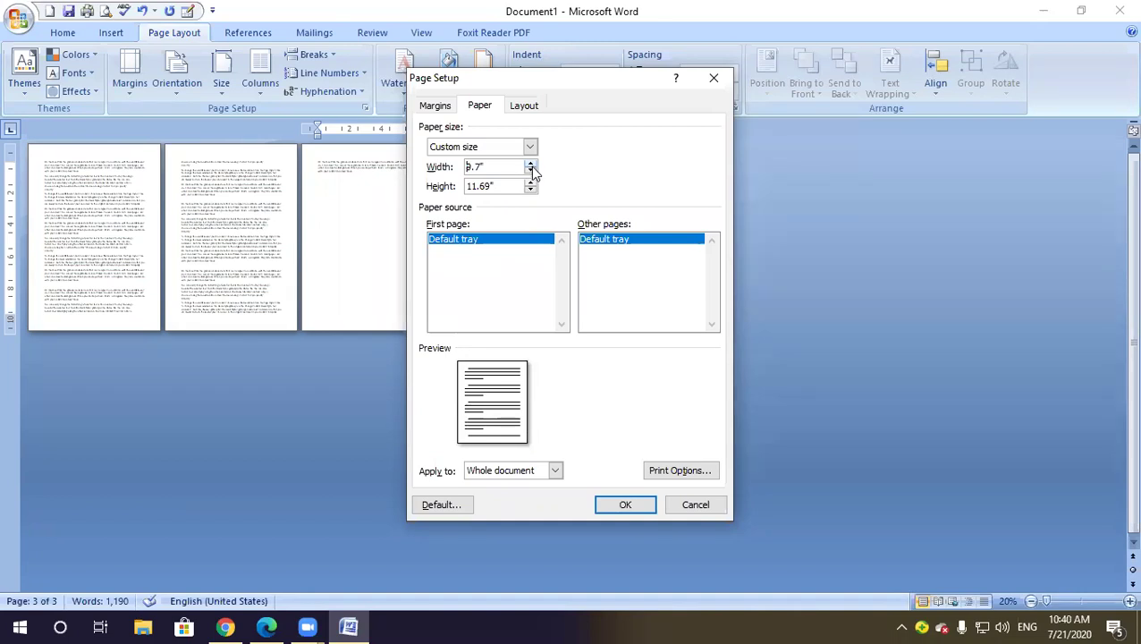
click(531, 165)
click(530, 165)
click(530, 165)
click(530, 165)
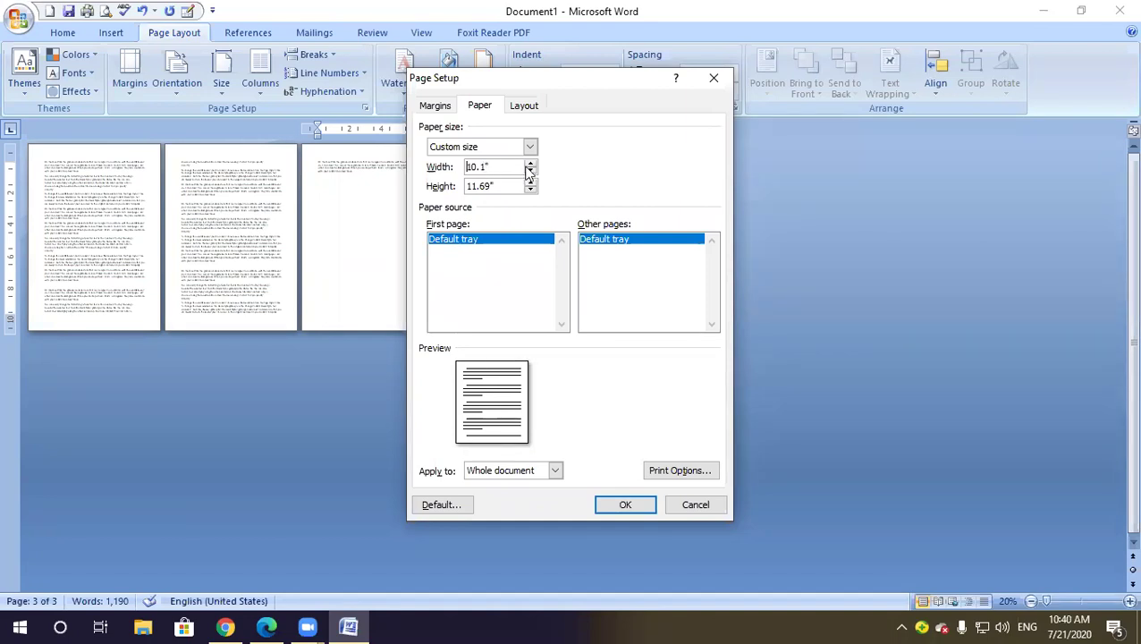
click(531, 175)
click(530, 175)
click(531, 176)
click(531, 175)
click(531, 176)
click(531, 175)
click(531, 175)
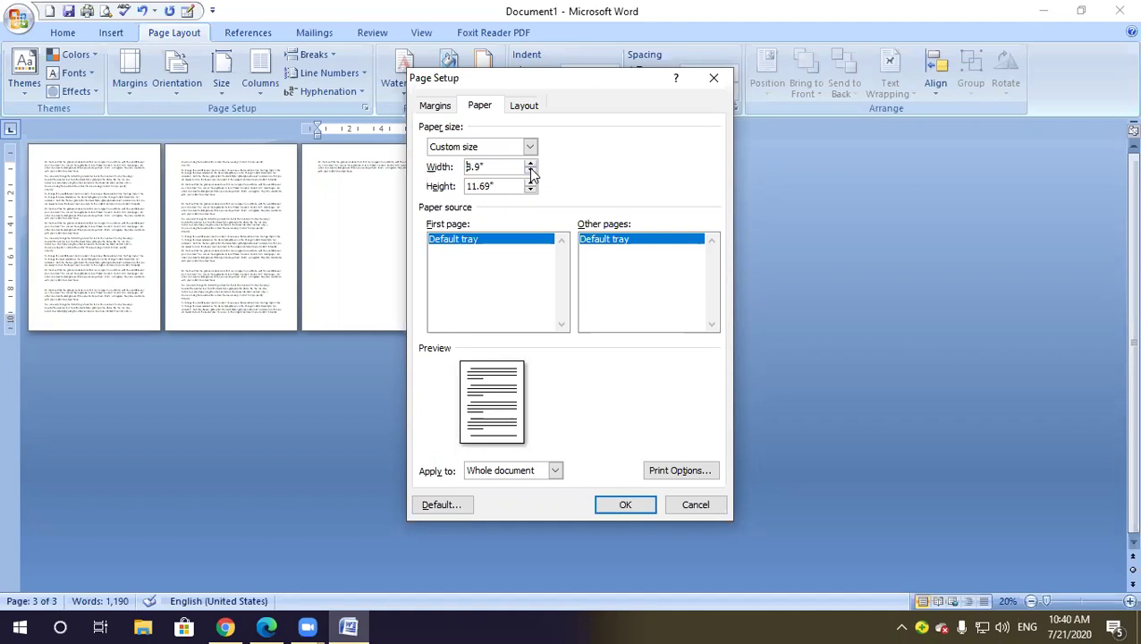
click(532, 176)
click(625, 505)
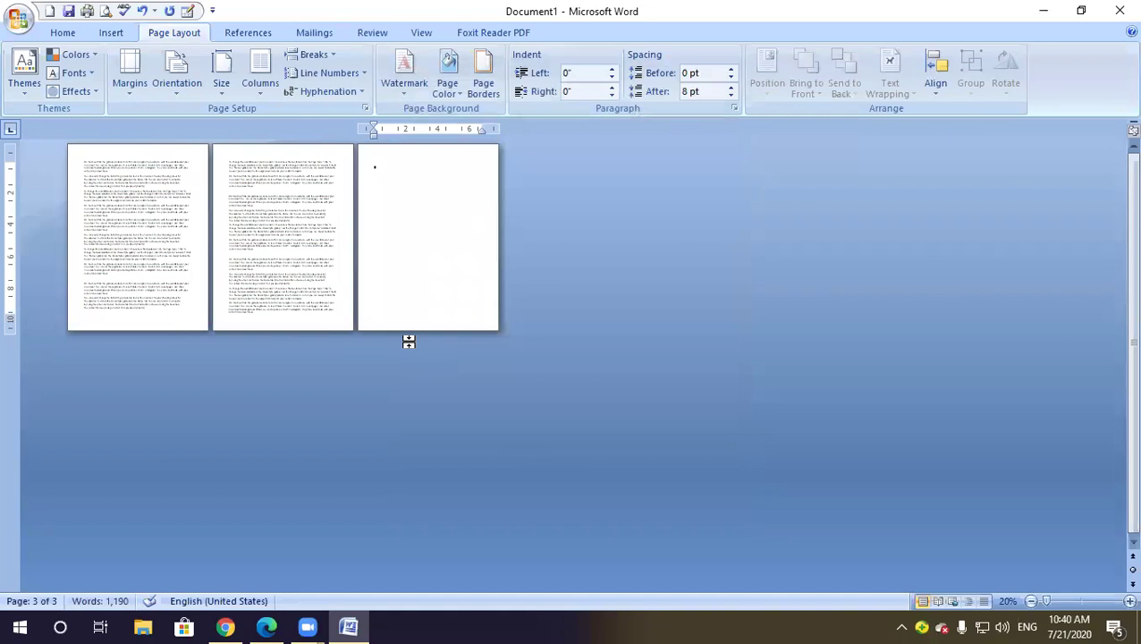
Set the custom paper height to 12.6" for the whole document and ignore the margin warning
ctrl+scroll(409, 341, up, 6)
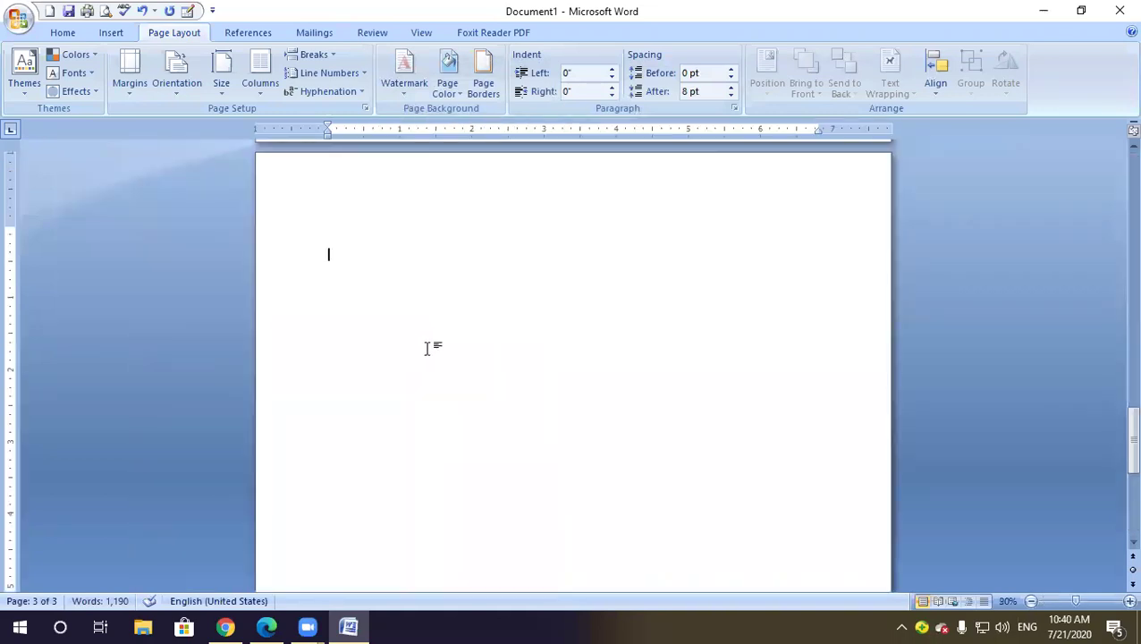
key(ctrl+Home)
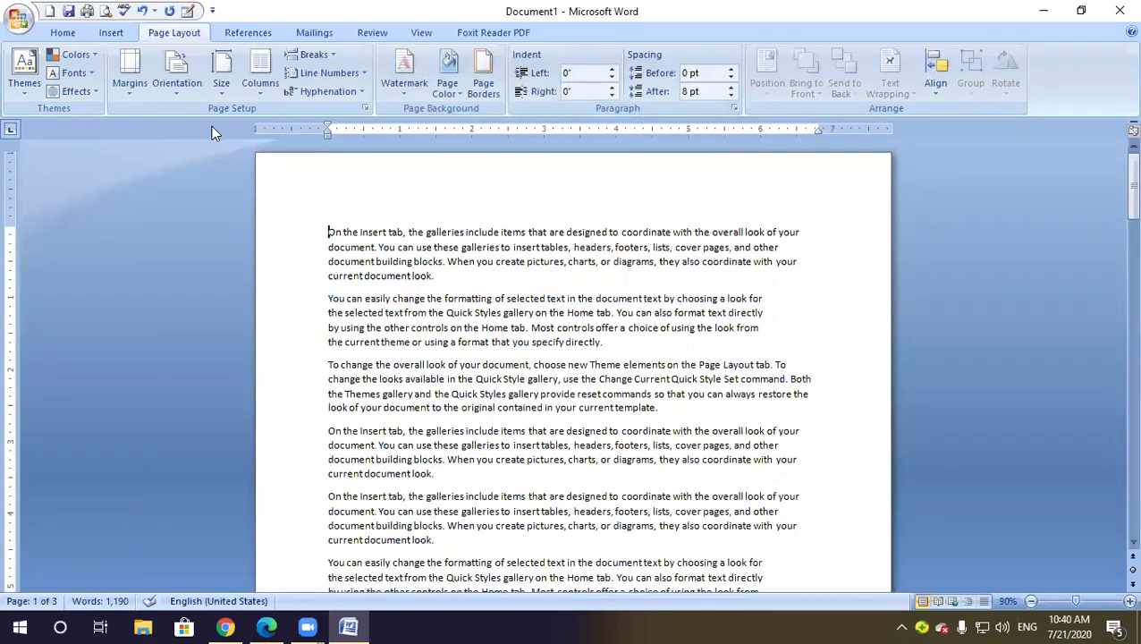
click(221, 71)
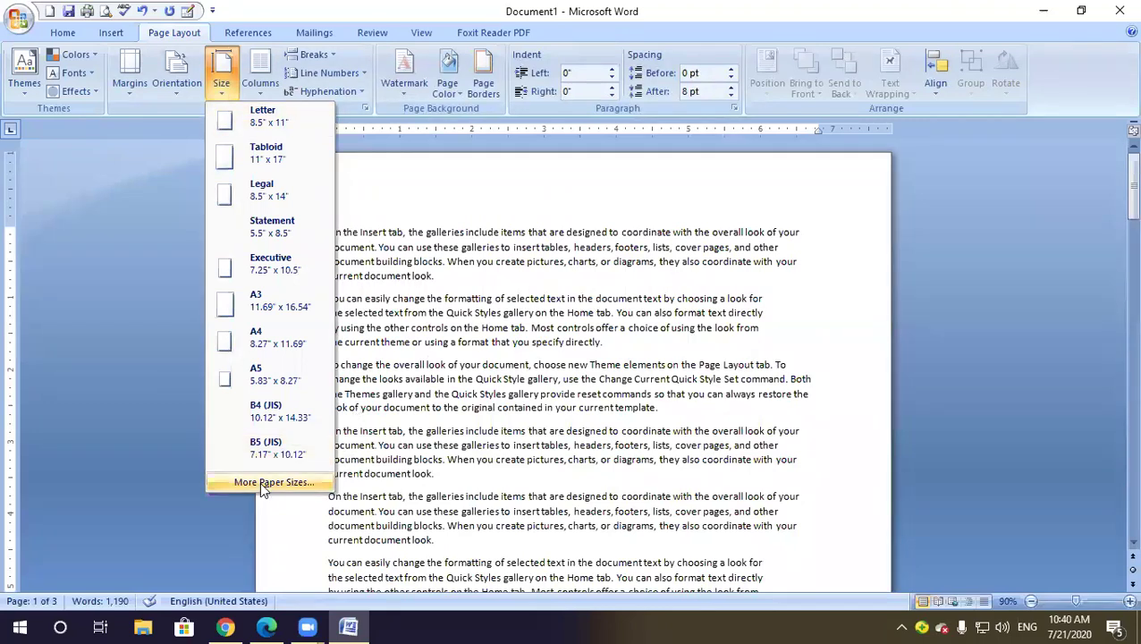
click(260, 483)
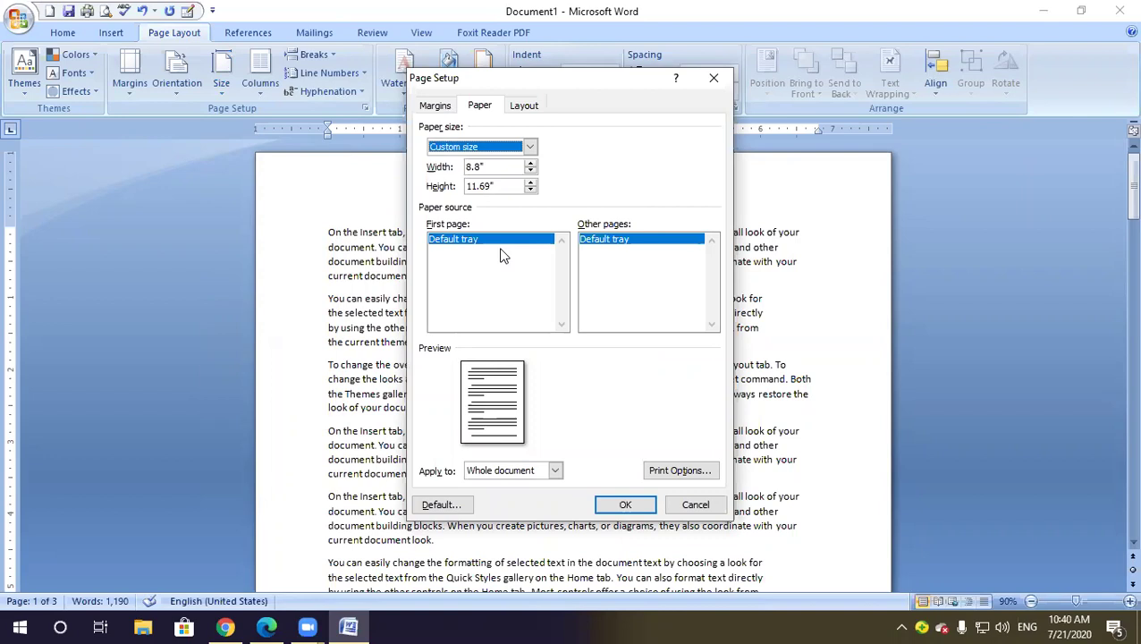
click(530, 182)
click(531, 183)
click(530, 182)
click(530, 182)
click(530, 182)
click(530, 182)
click(530, 183)
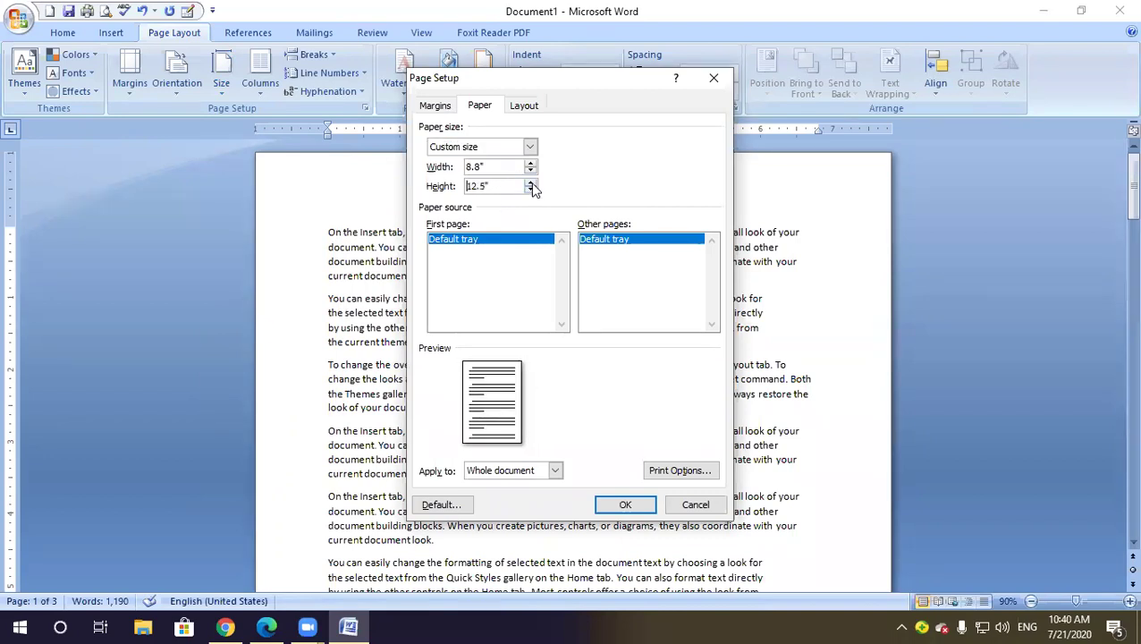
click(623, 504)
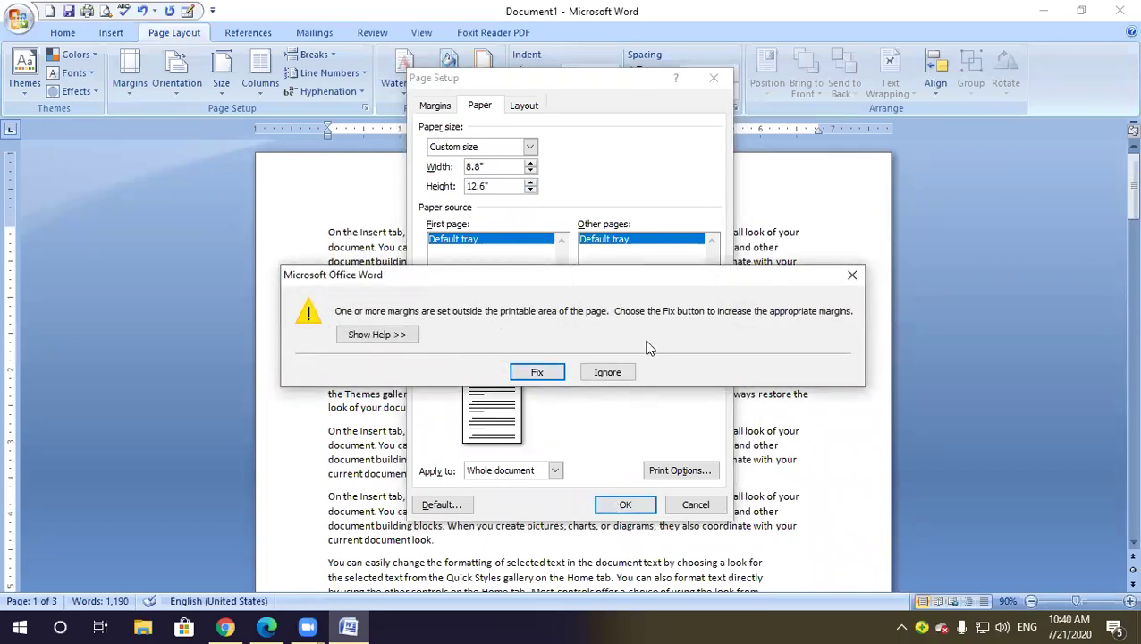
click(607, 372)
Look through the resized pages and review the preset paper sizes without choosing one
scroll(598, 362, down, 3)
scroll(597, 362, down, 8)
scroll(597, 362, up, 15)
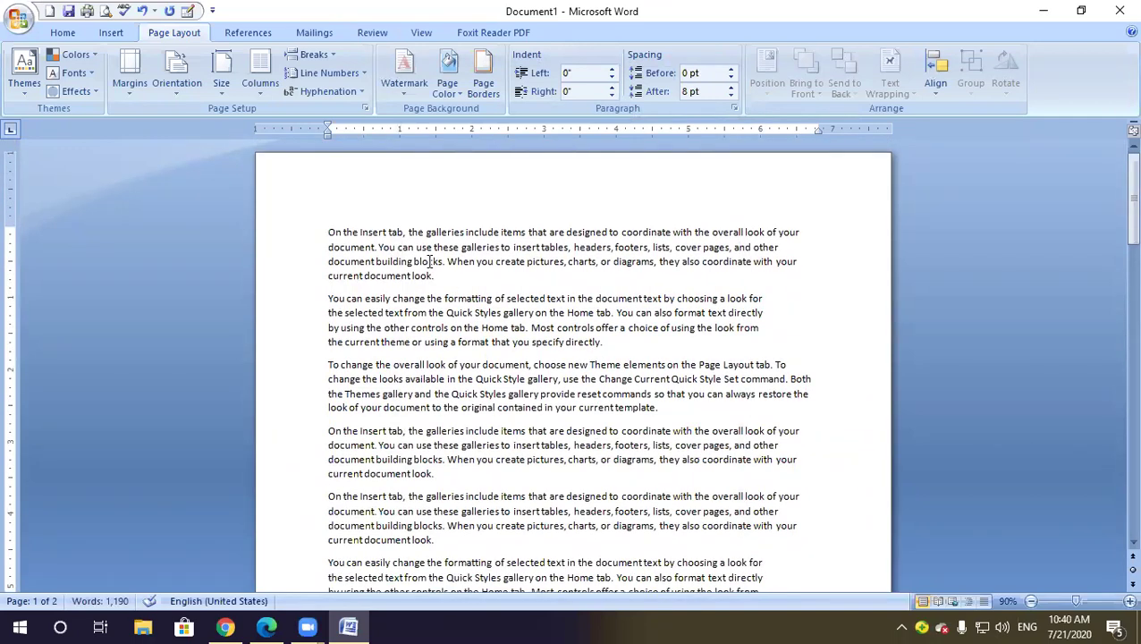
click(221, 87)
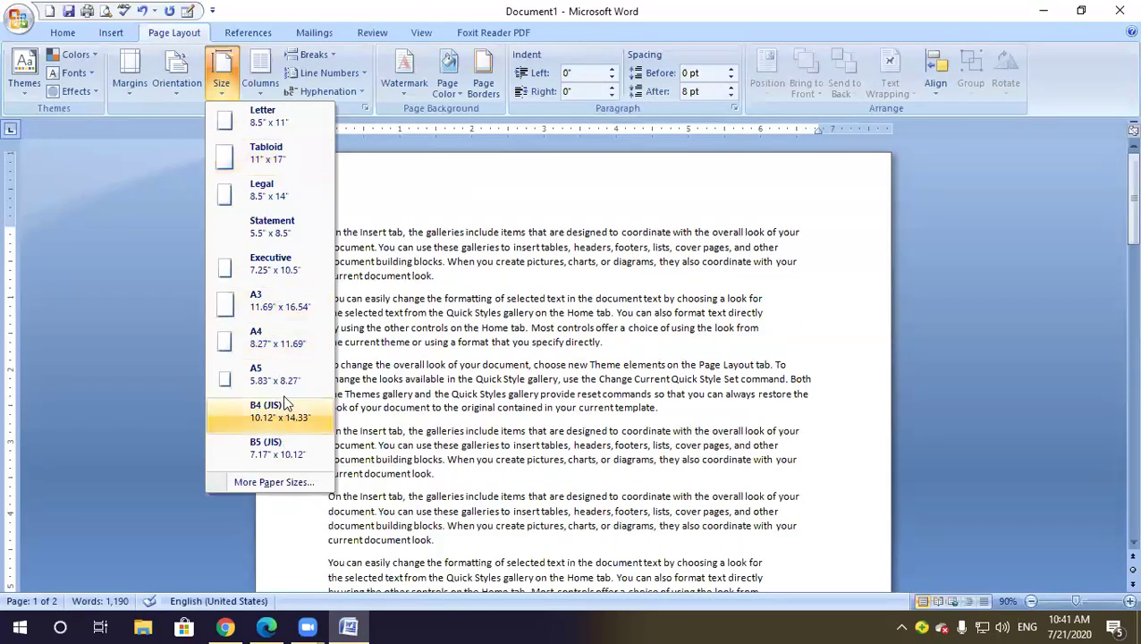
click(448, 286)
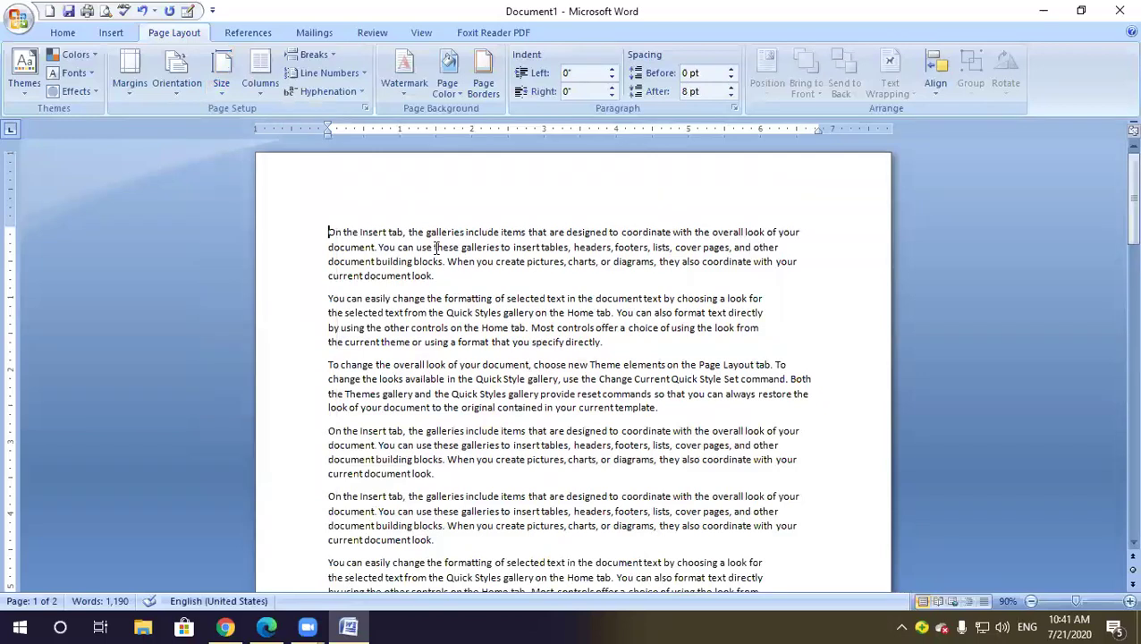
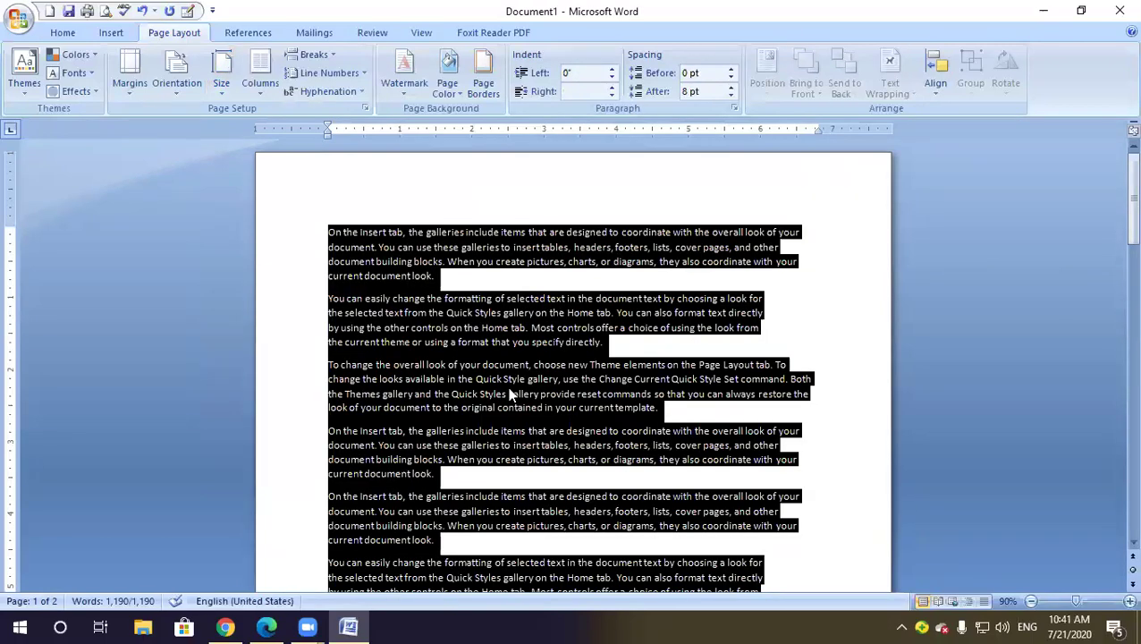
Shrink the font size of the whole selected text by several points, check the pages and deselect it
key(ctrl+bracketleft)
key(ctrl+bracketleft)
key(ctrl+bracketleft)
key(ctrl+bracketleft)
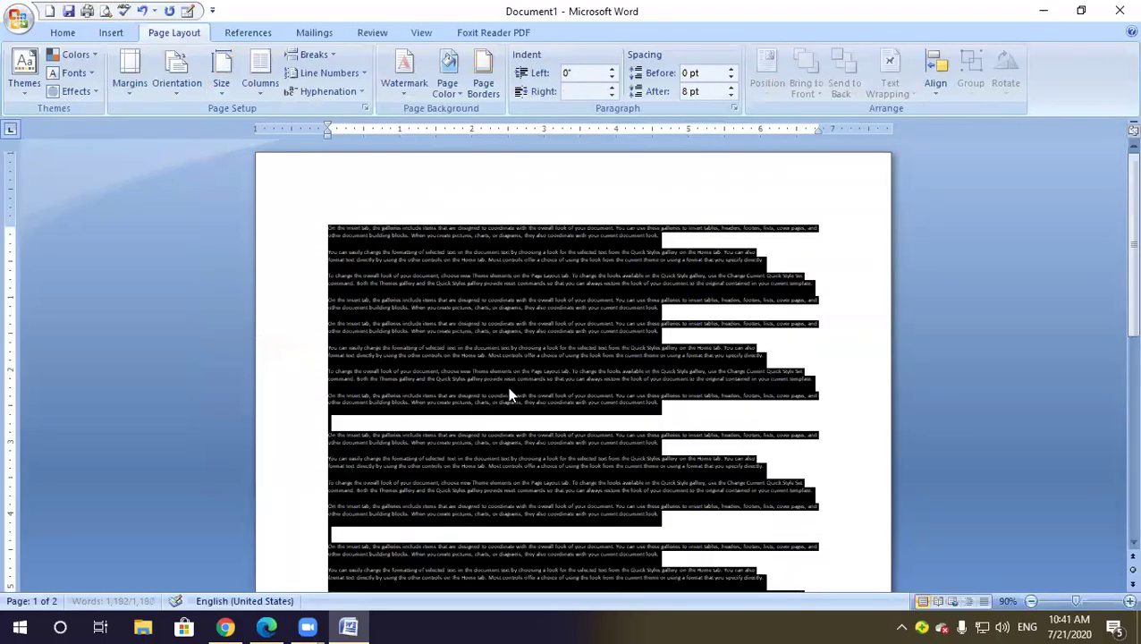
scroll(582, 389, down, 10)
scroll(582, 388, up, 5)
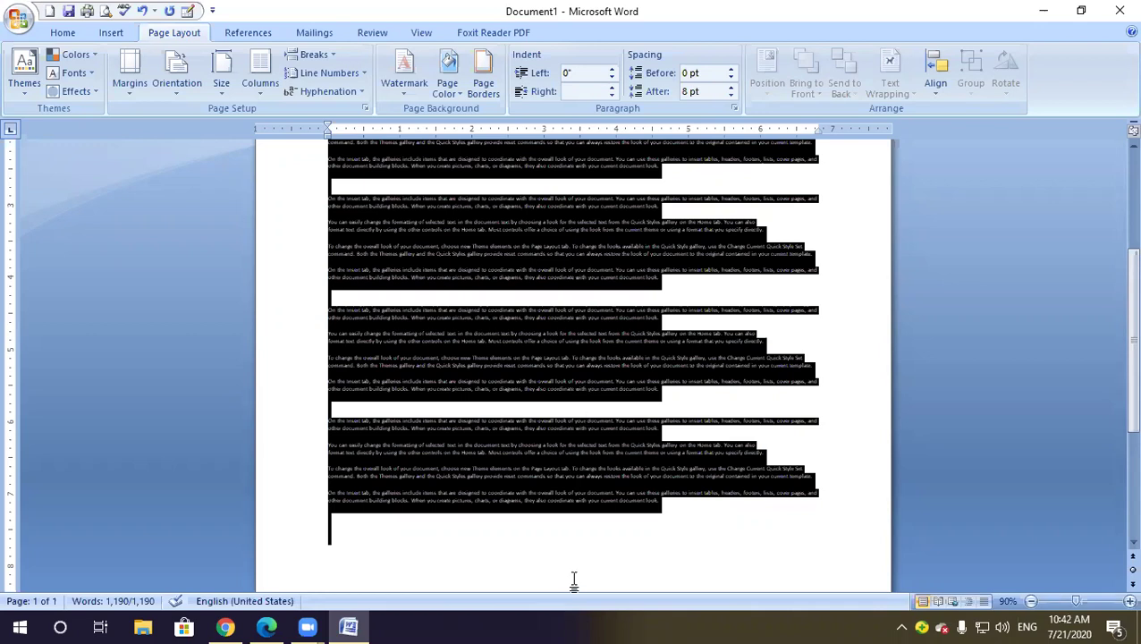
click(652, 452)
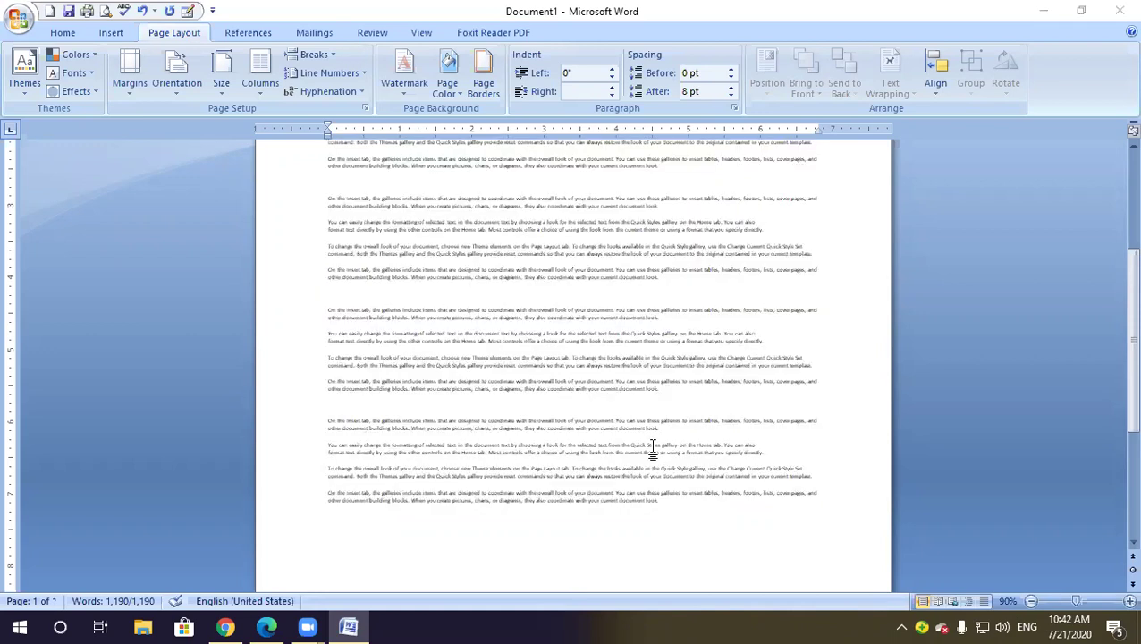
Select all the document text and enlarge its font size so that it is easy to read
key(ctrl+a)
click(783, 252)
scroll(577, 295, up, 5)
key(ctrl+a)
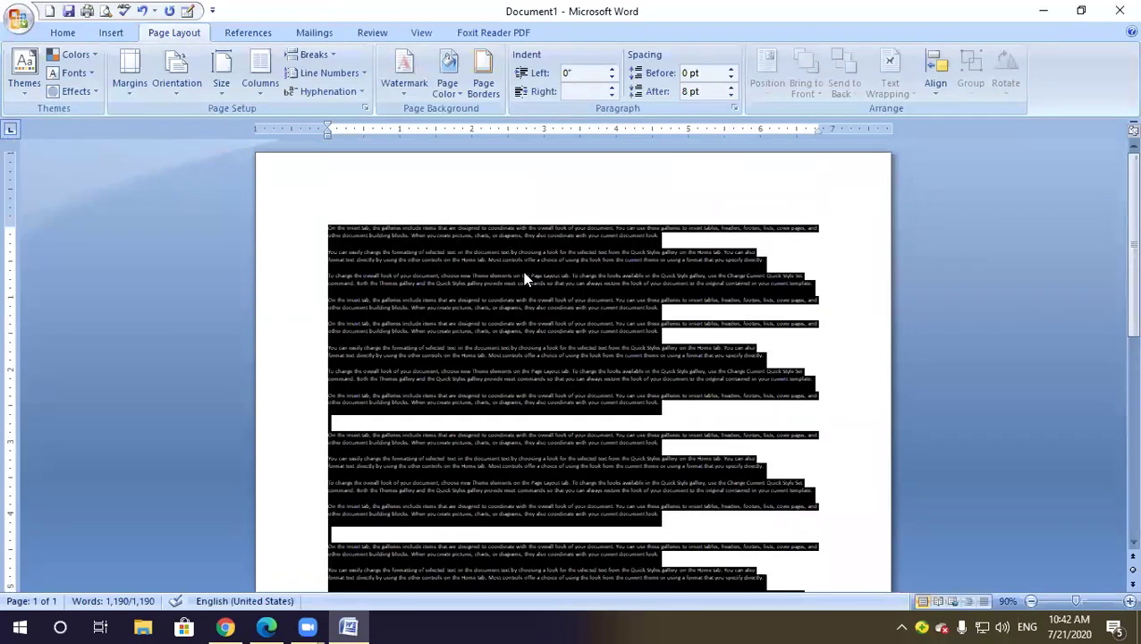
scroll(525, 272, up, 4)
scroll(1087, 426, up, 7)
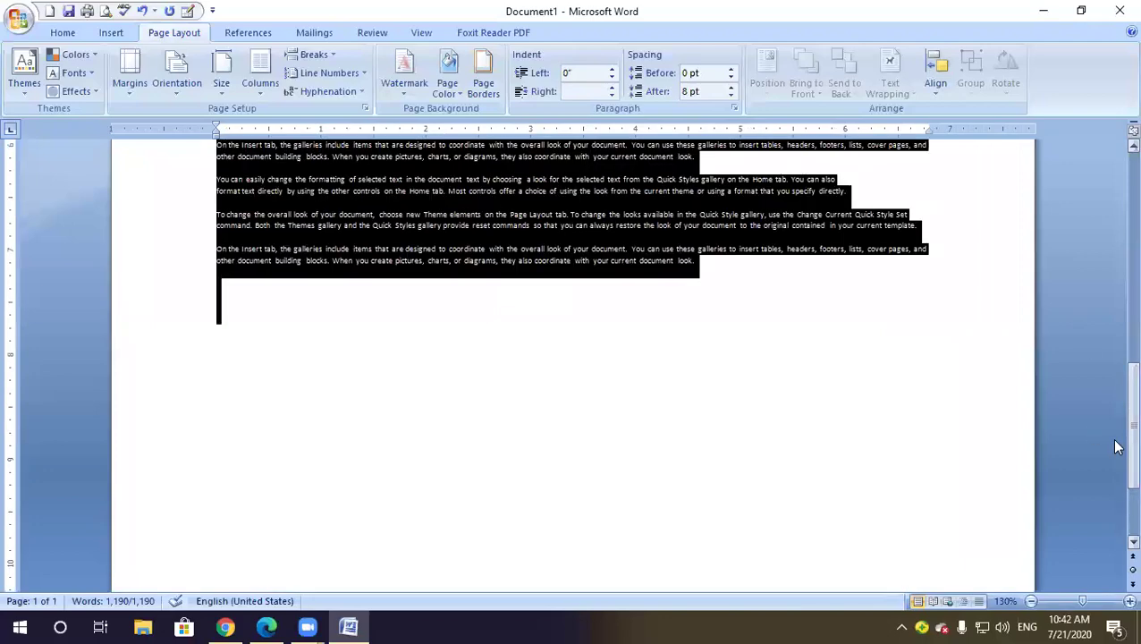
scroll(1116, 274, up, 5)
scroll(1116, 274, up, 3)
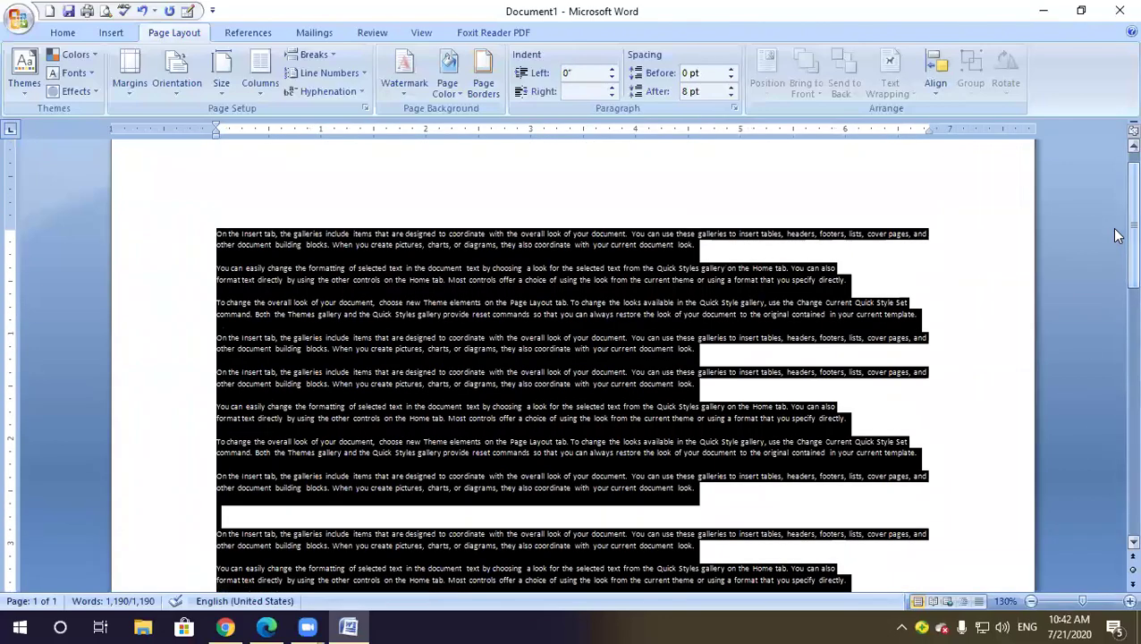
key(ctrl+shift+period)
key(ctrl+shift+period)
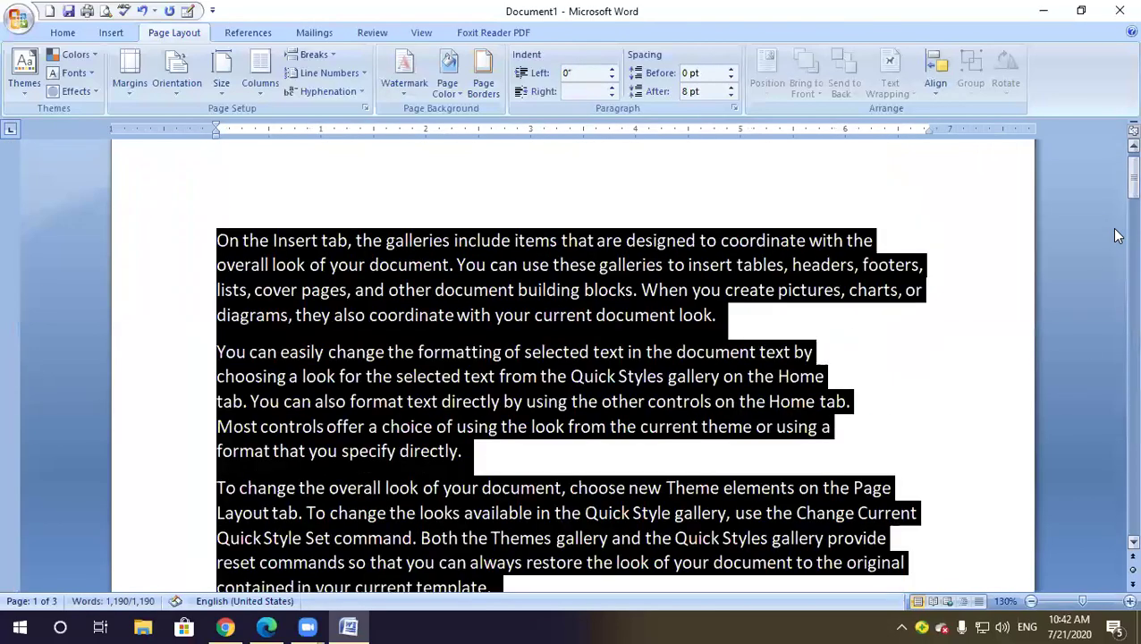
scroll(511, 286, up, 1)
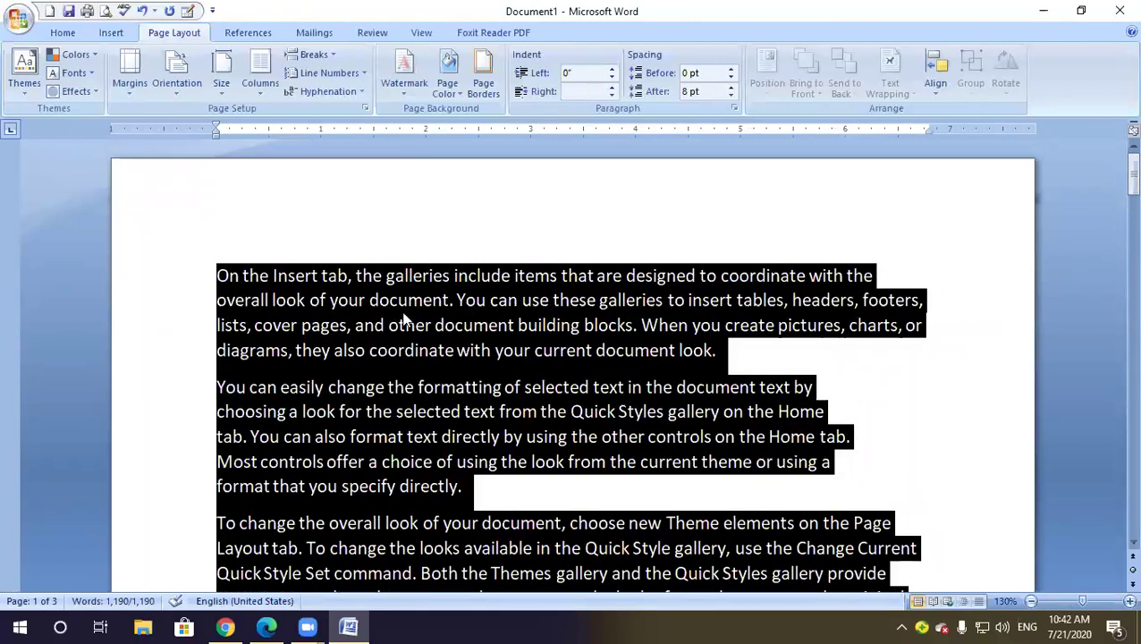
Lay out the document text in two columns and look over the result
click(260, 90)
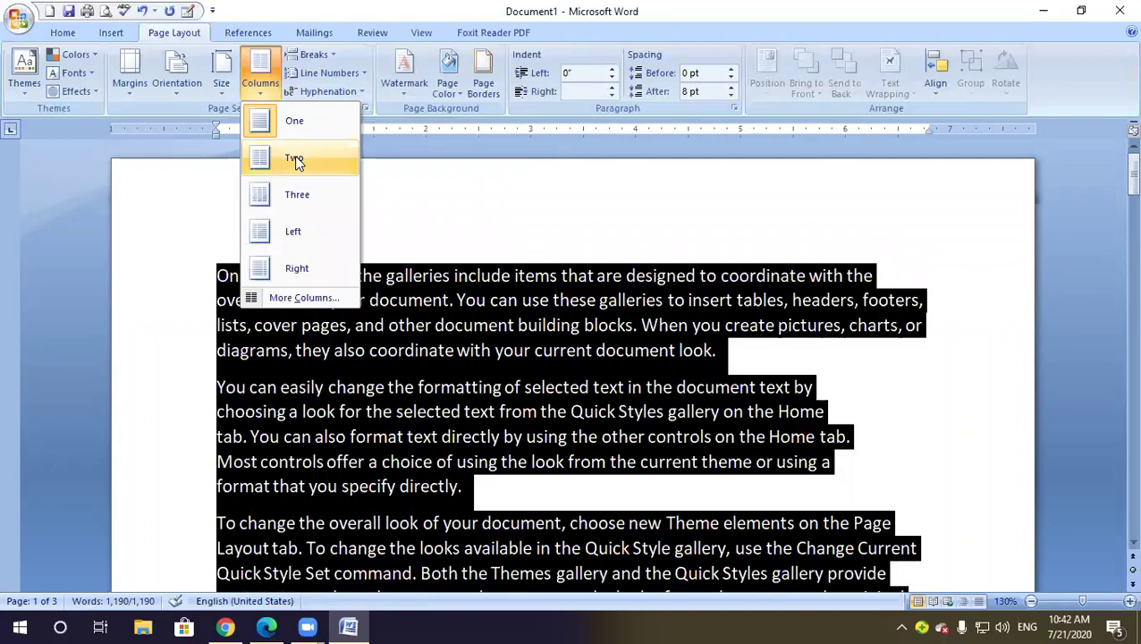
click(296, 159)
click(555, 374)
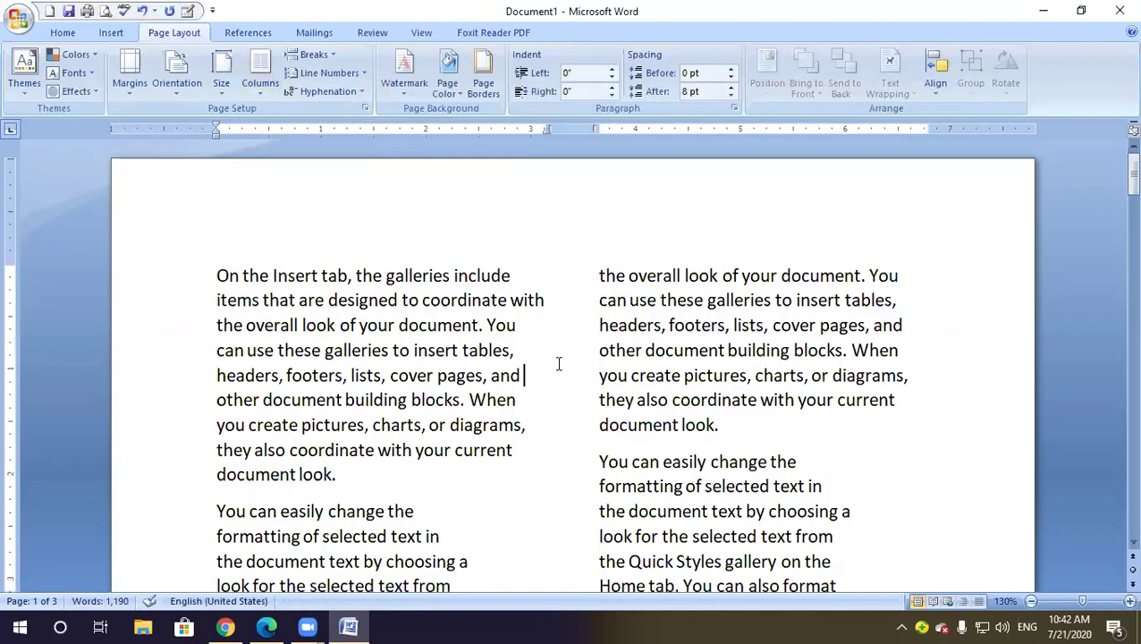
scroll(558, 363, down, 5)
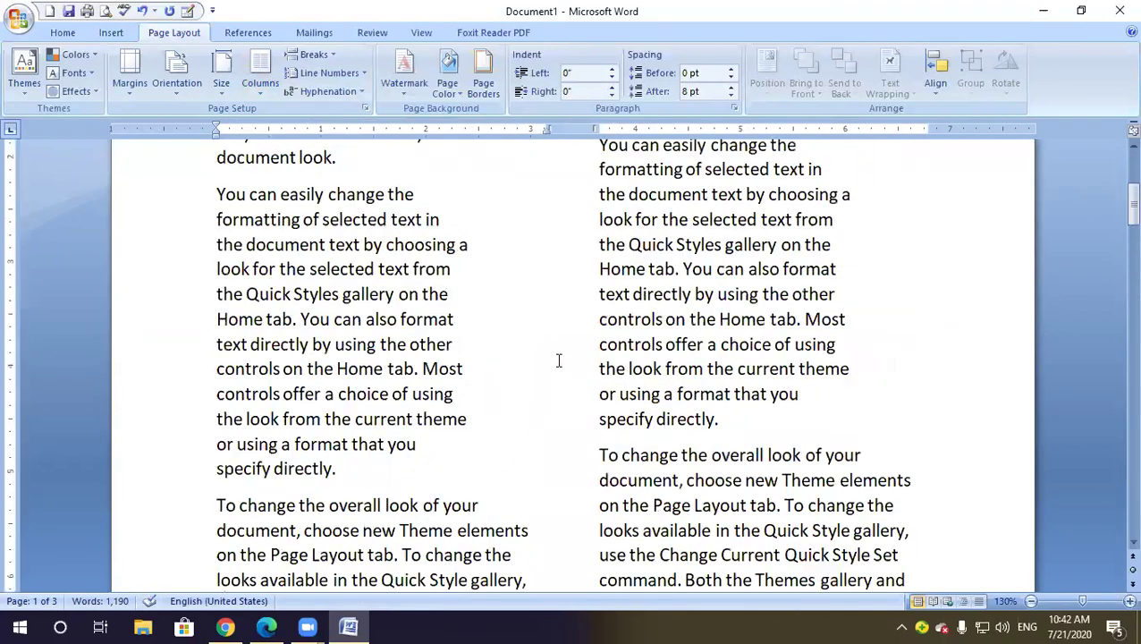
scroll(558, 360, up, 5)
Change the document layout to three columns and look through the text flow
click(264, 97)
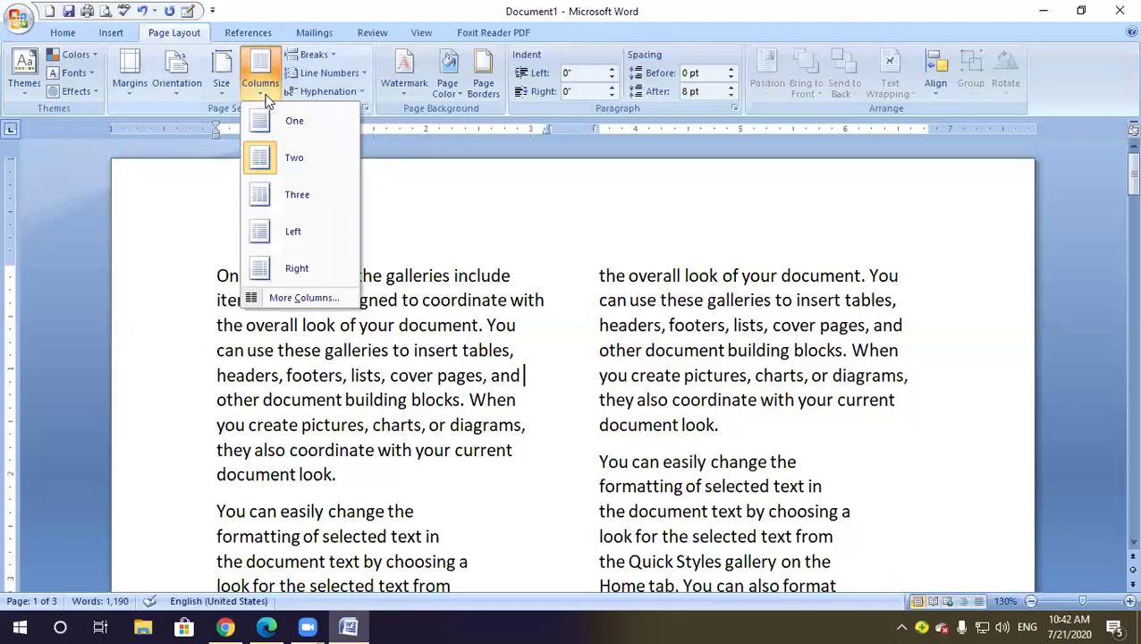
click(286, 195)
scroll(543, 332, down, 4)
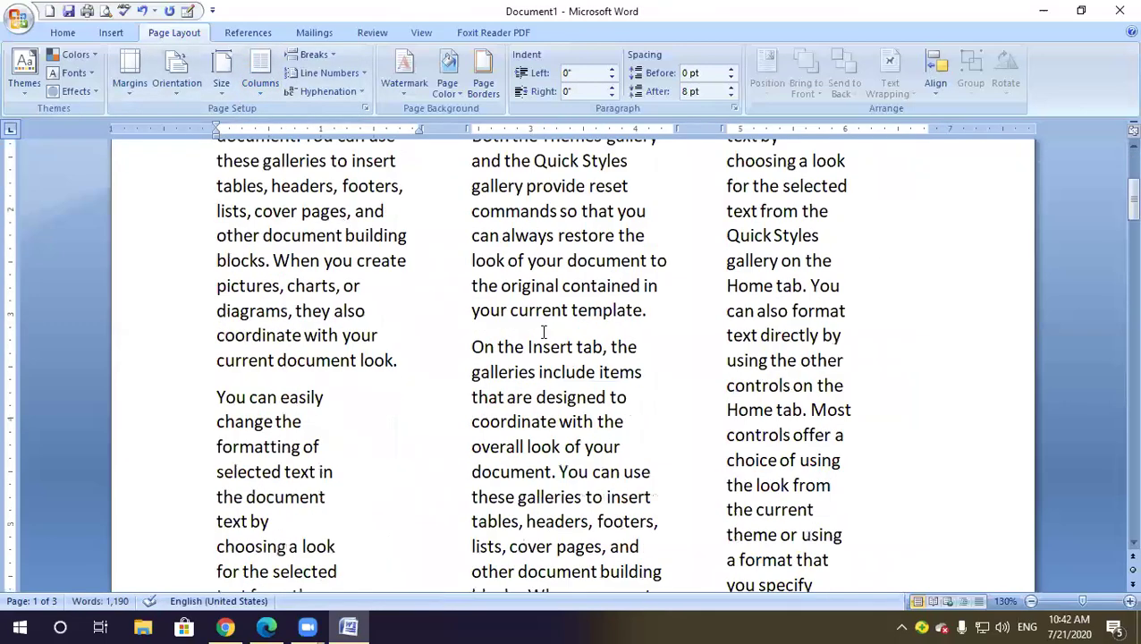
scroll(543, 333, down, 4)
Apply the Left column preset to the text and replace it with the Right preset
click(268, 93)
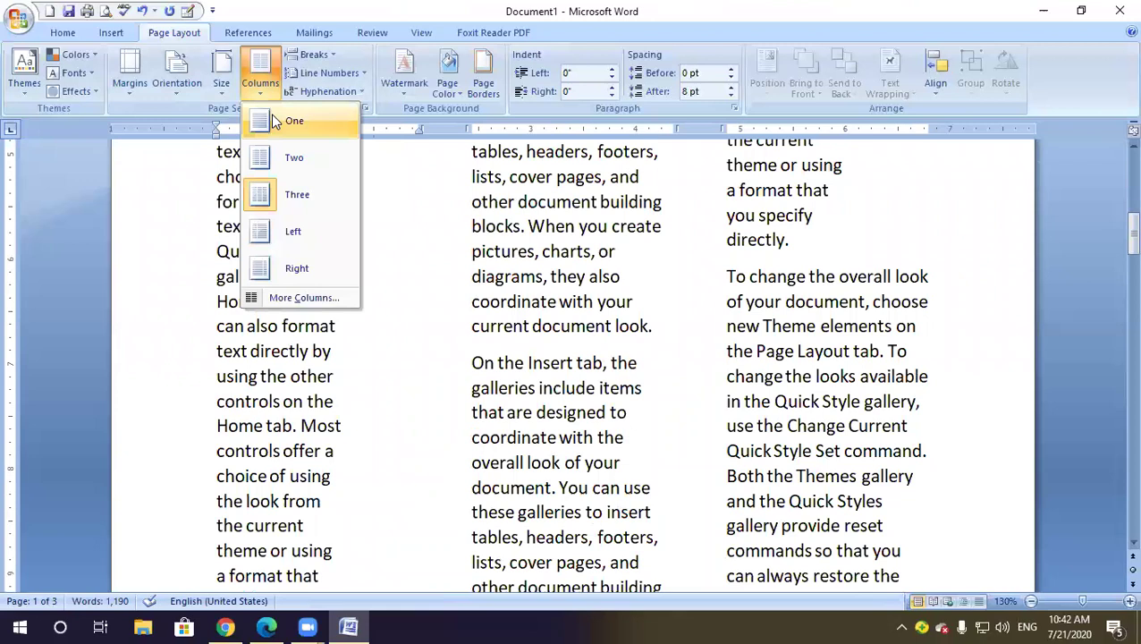
click(296, 232)
scroll(310, 322, up, 1)
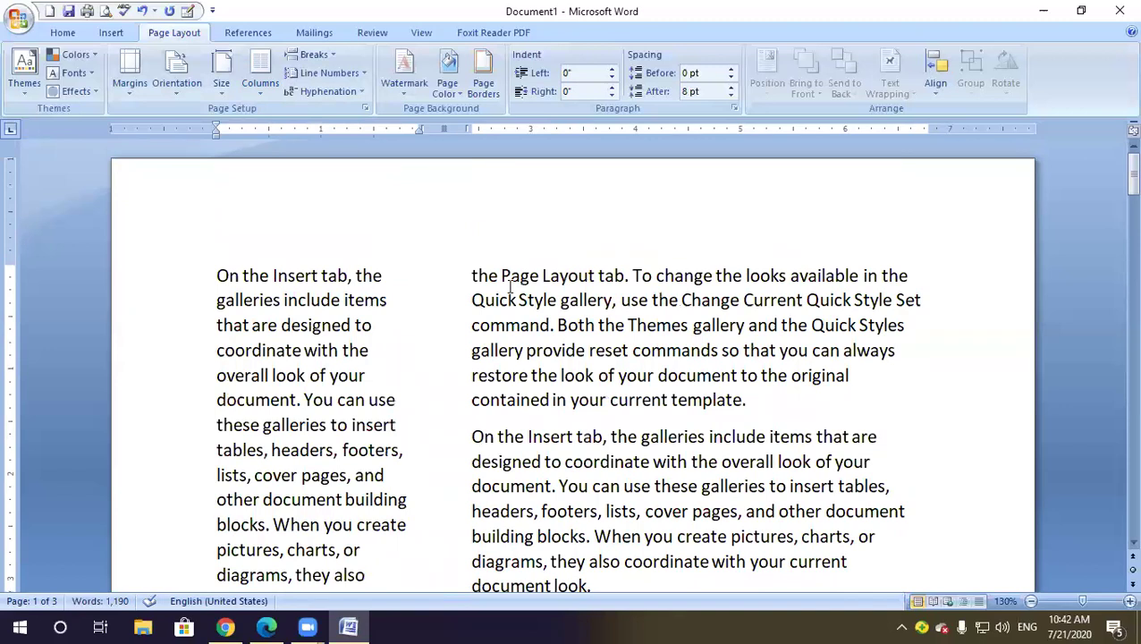
click(261, 89)
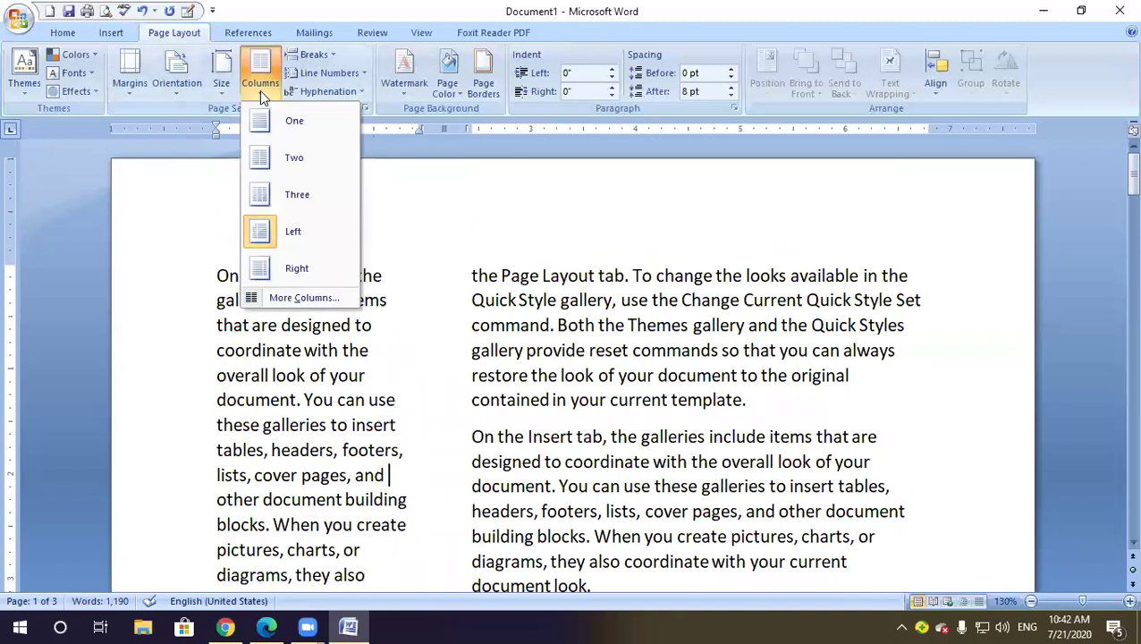
click(284, 268)
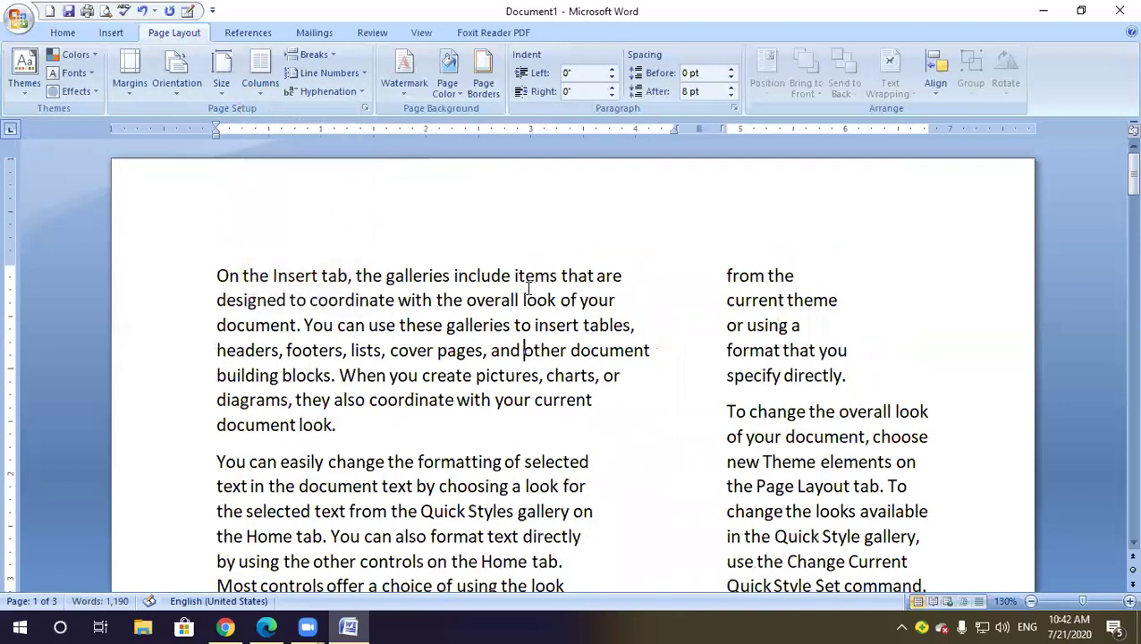
Switch the text back and forth between two and three equal columns, ending with two
click(266, 89)
click(295, 161)
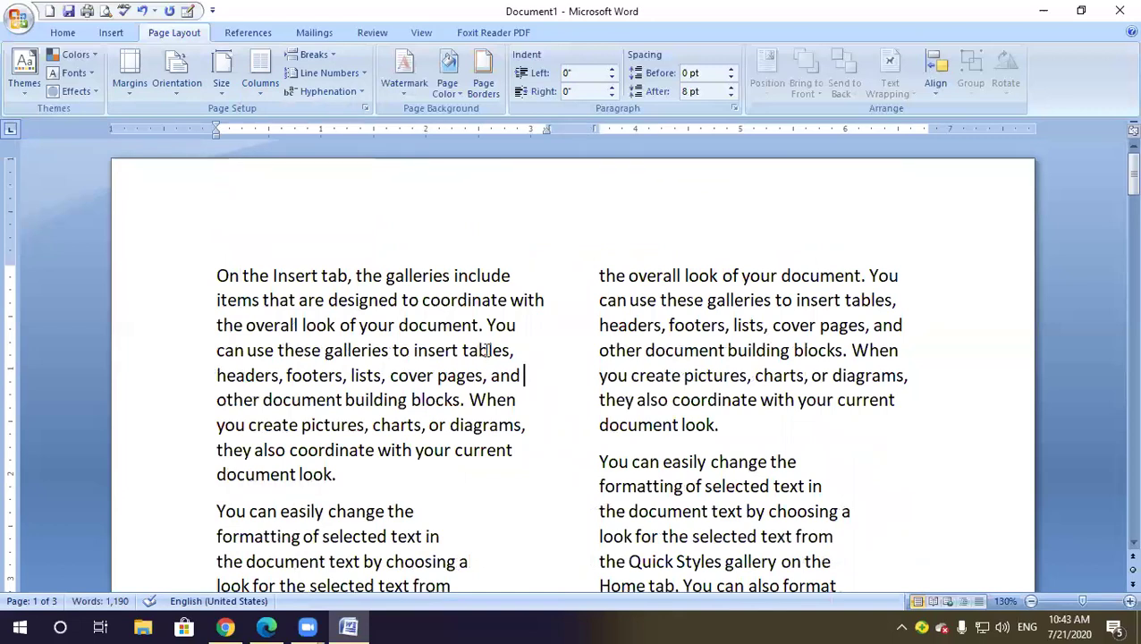
click(258, 89)
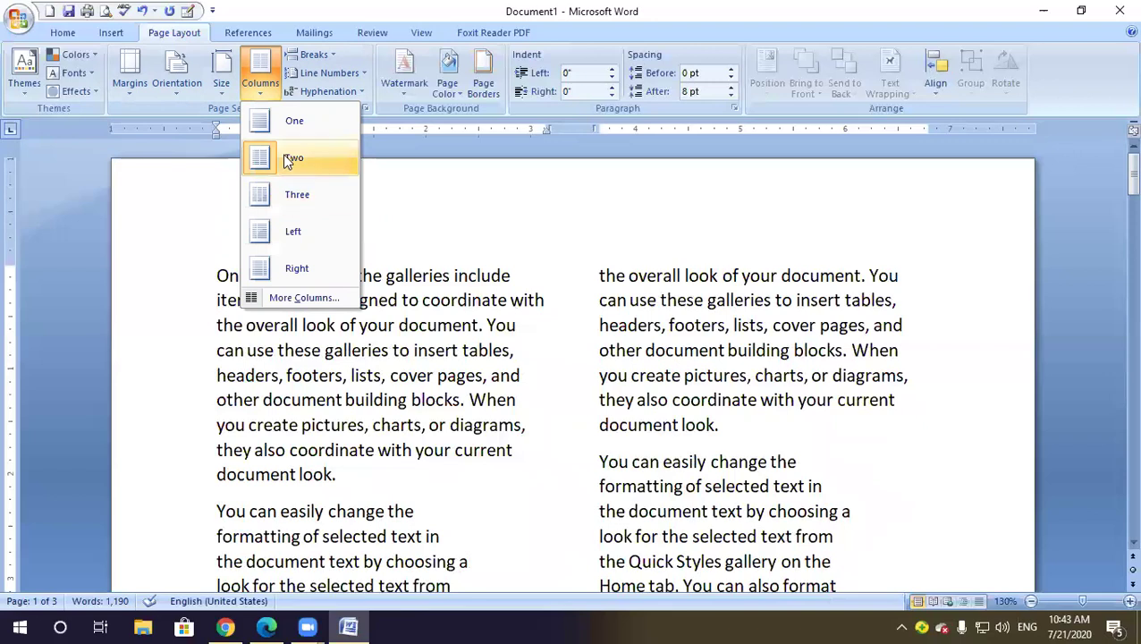
click(285, 199)
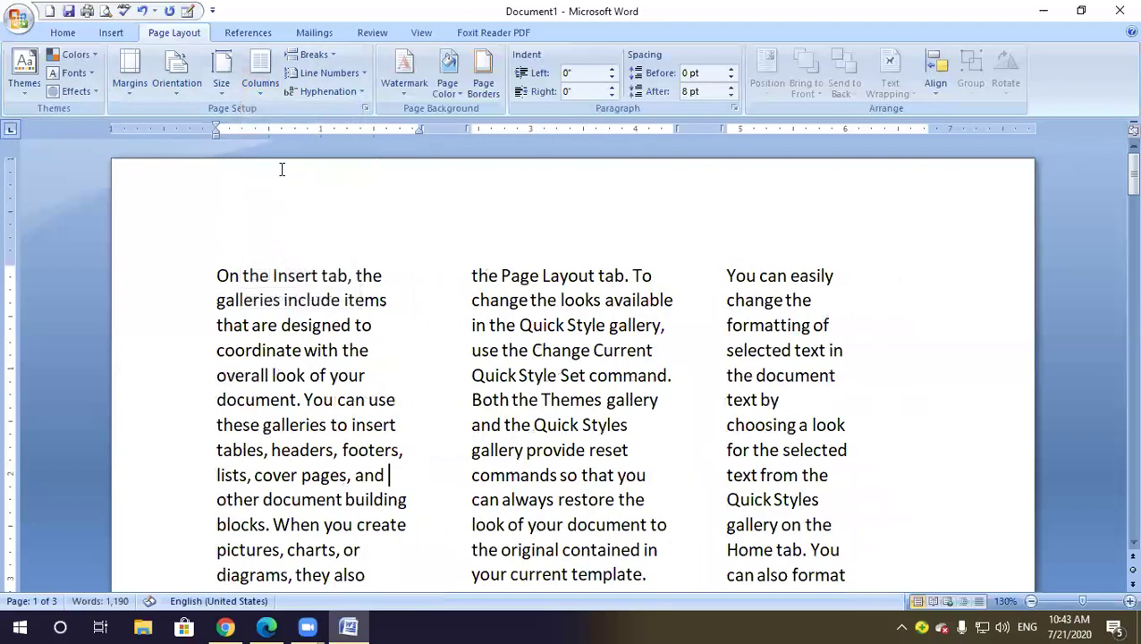
click(246, 85)
click(282, 161)
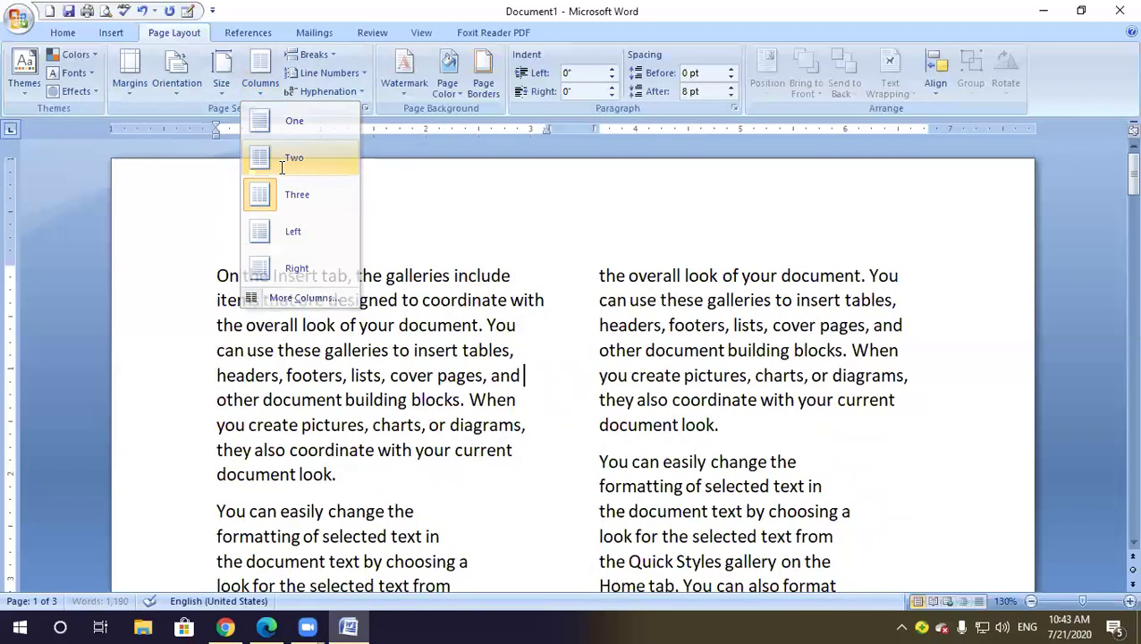
Return the document text to a single column and look through the pages
click(261, 85)
click(288, 125)
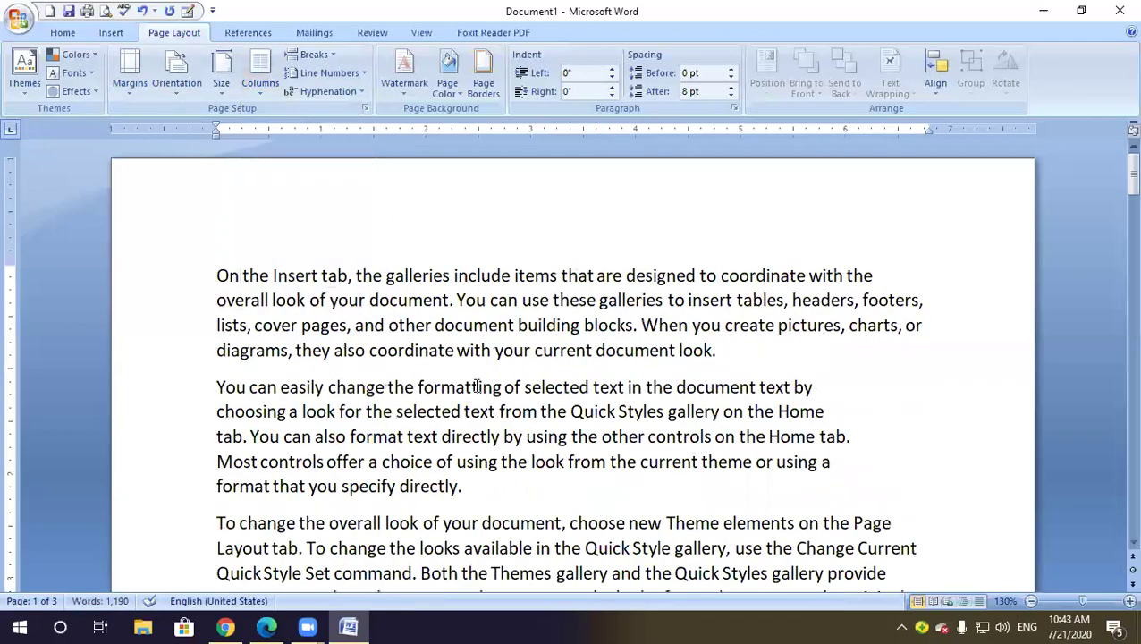
scroll(470, 374, down, 4)
scroll(475, 374, down, 4)
scroll(475, 373, up, 7)
Review the available page and section breaks and place the cursor at the end of the first paragraph
click(315, 55)
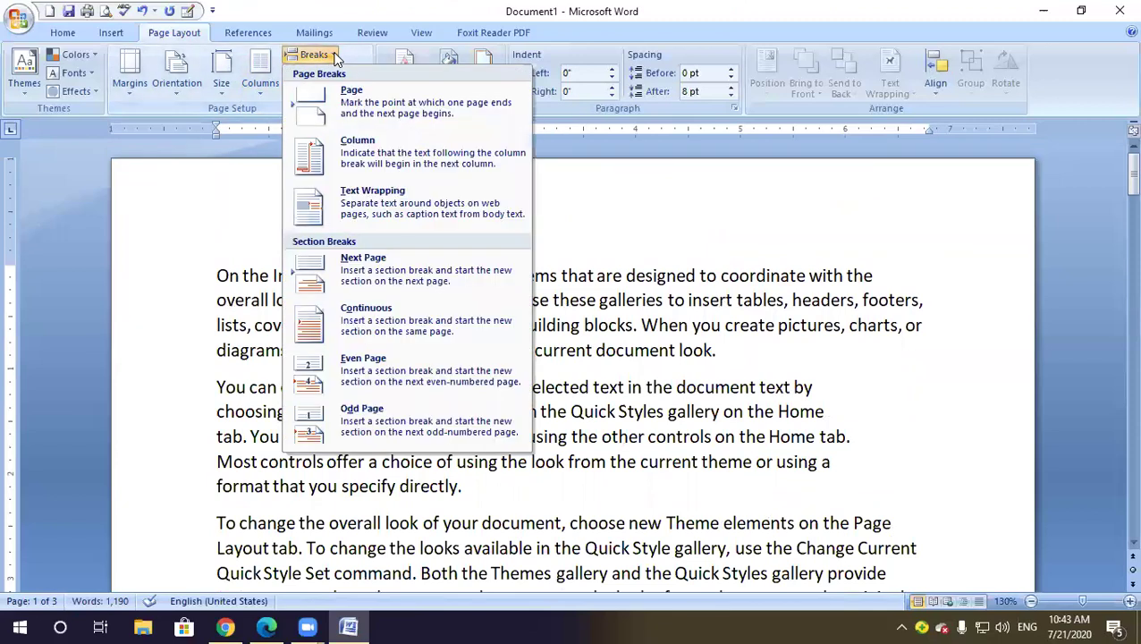
click(617, 277)
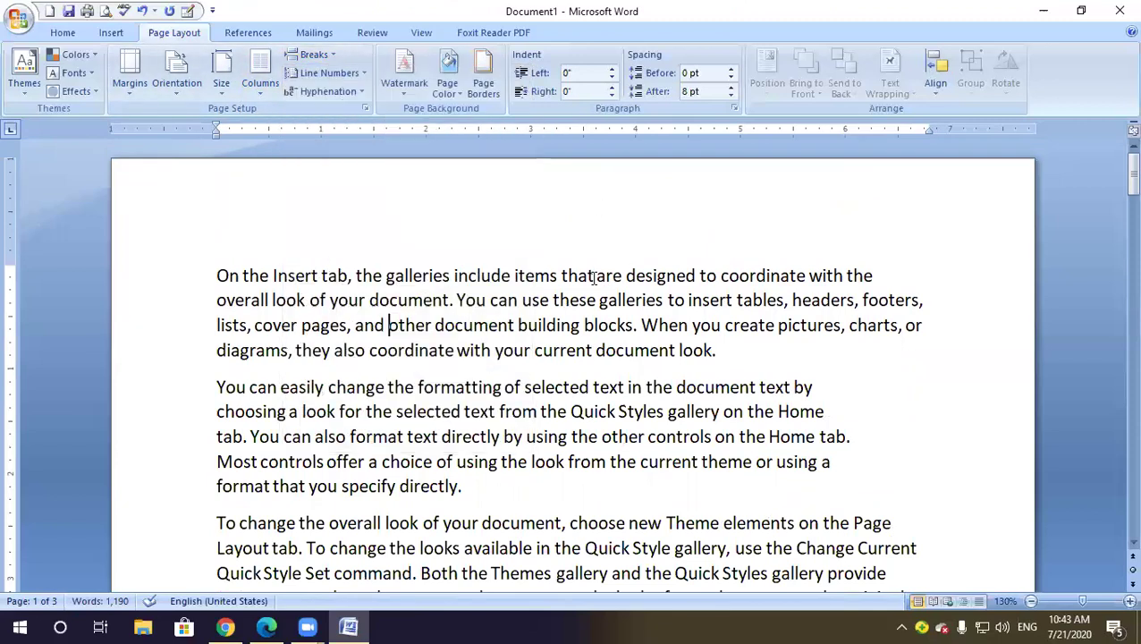
click(753, 361)
click(111, 32)
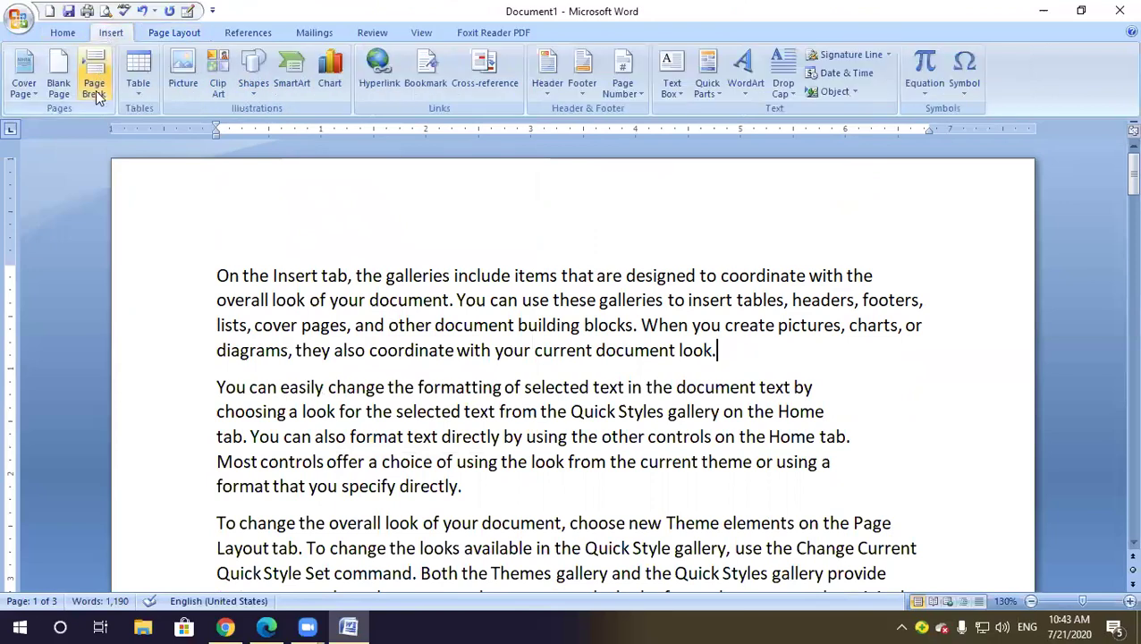
click(161, 36)
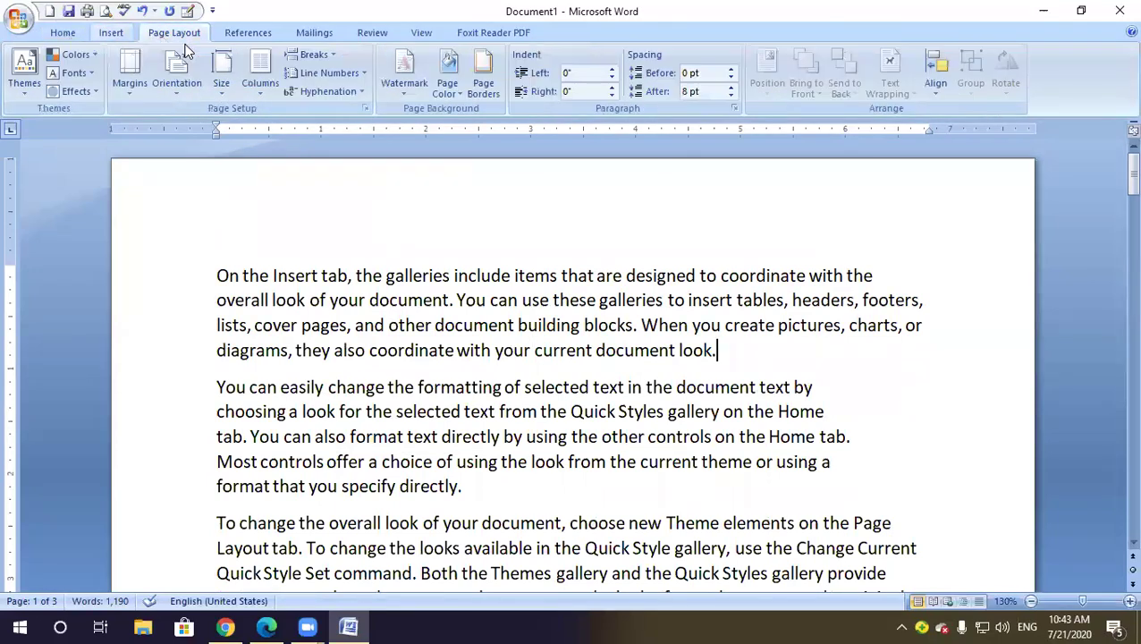
Try out a page break at the end of the first paragraph and undo it each time
click(326, 60)
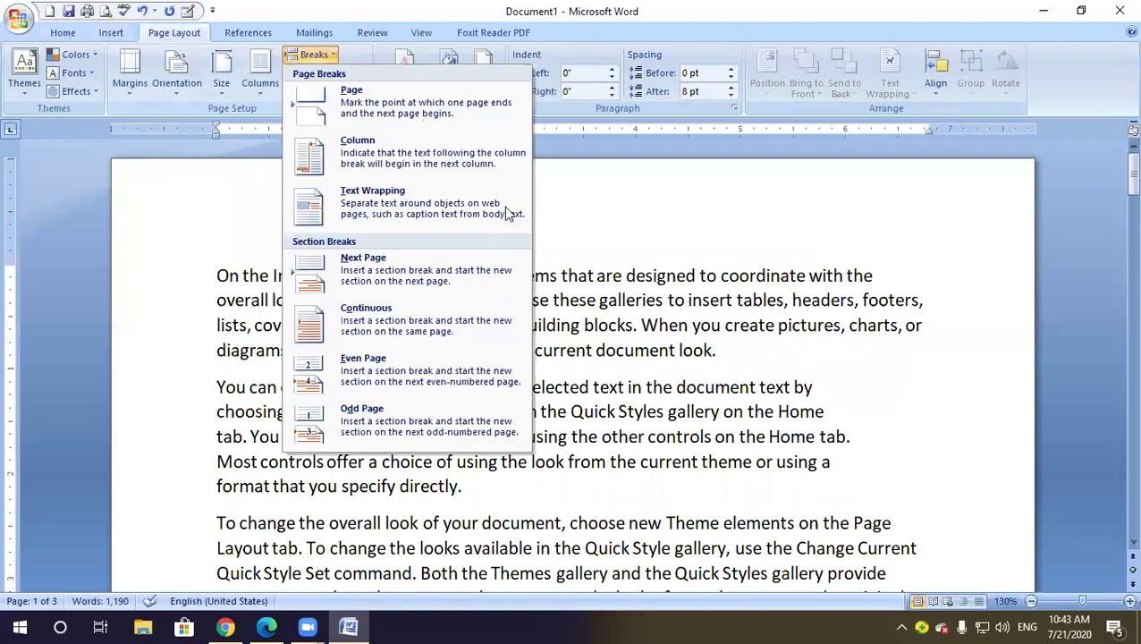
click(411, 111)
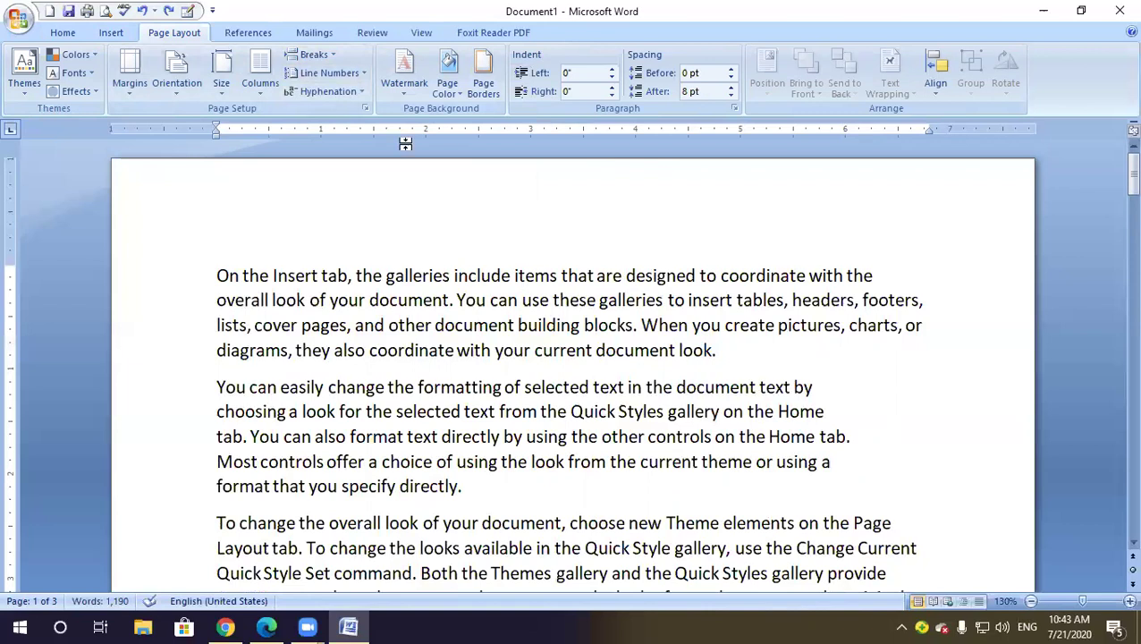
click(324, 61)
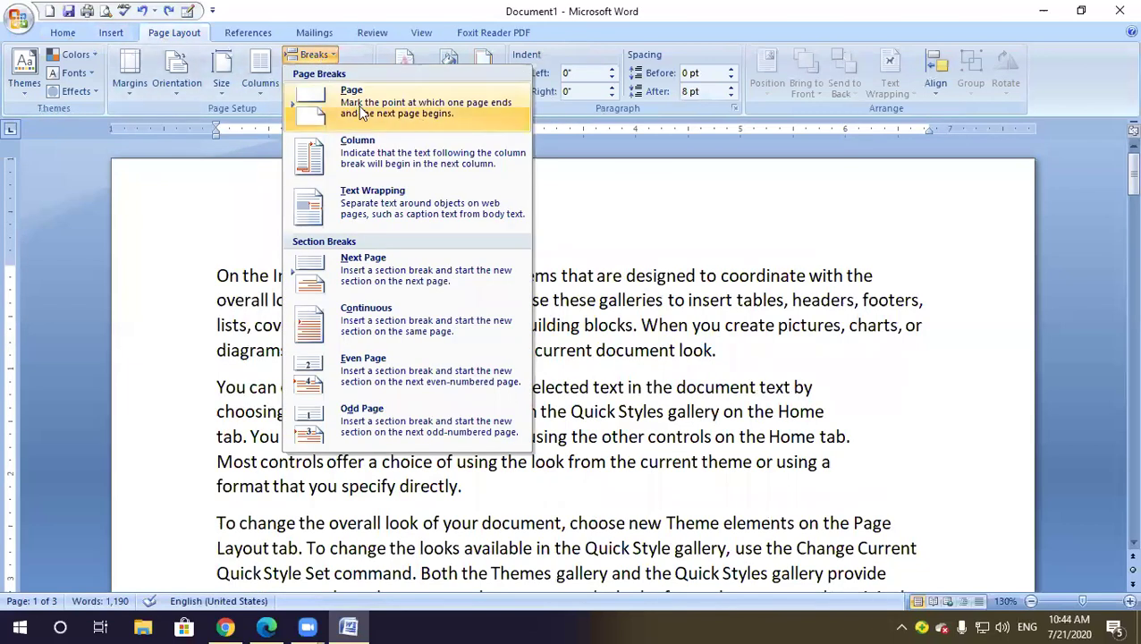
click(358, 111)
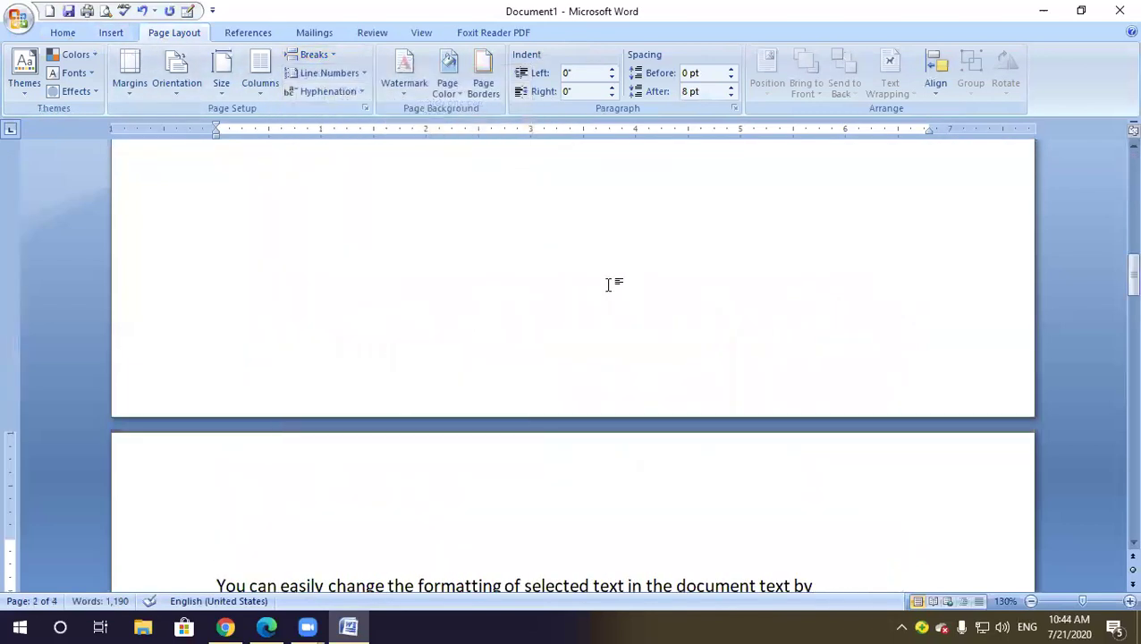
text(On the Insert tab, the galleries include items that are designed to coordinate with the overall look of your document. You can use these galleries to insert tables, headers, footers, lists, cover pages, and other document building blocks. When you create pictures, charts, or diagrams, they also coordinate with your current document look.)
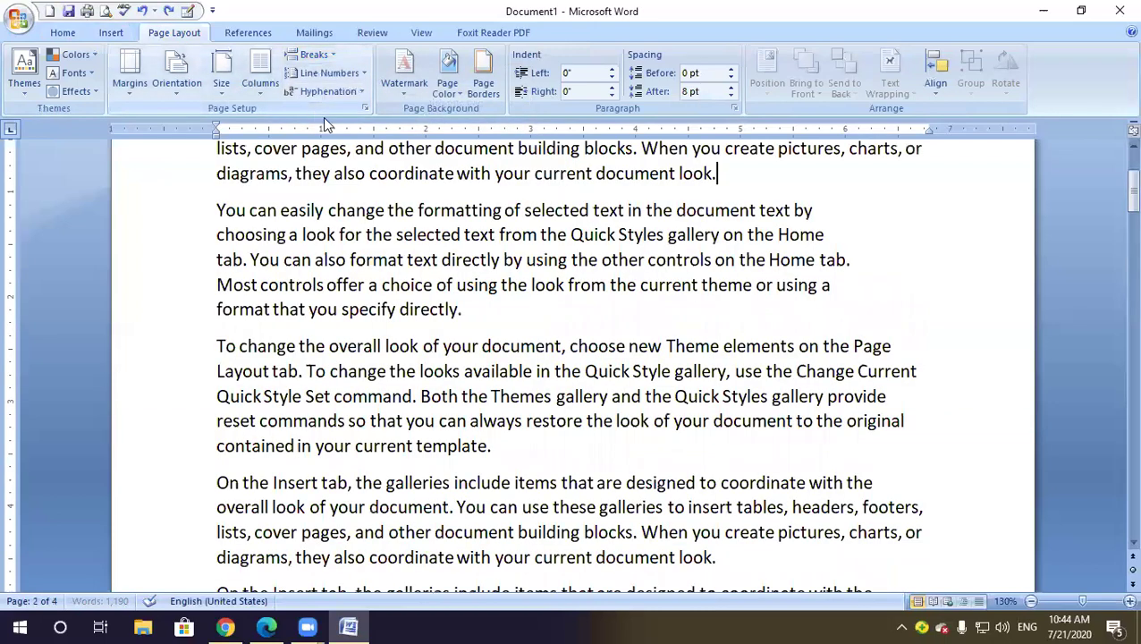
scroll(634, 256, up, 2)
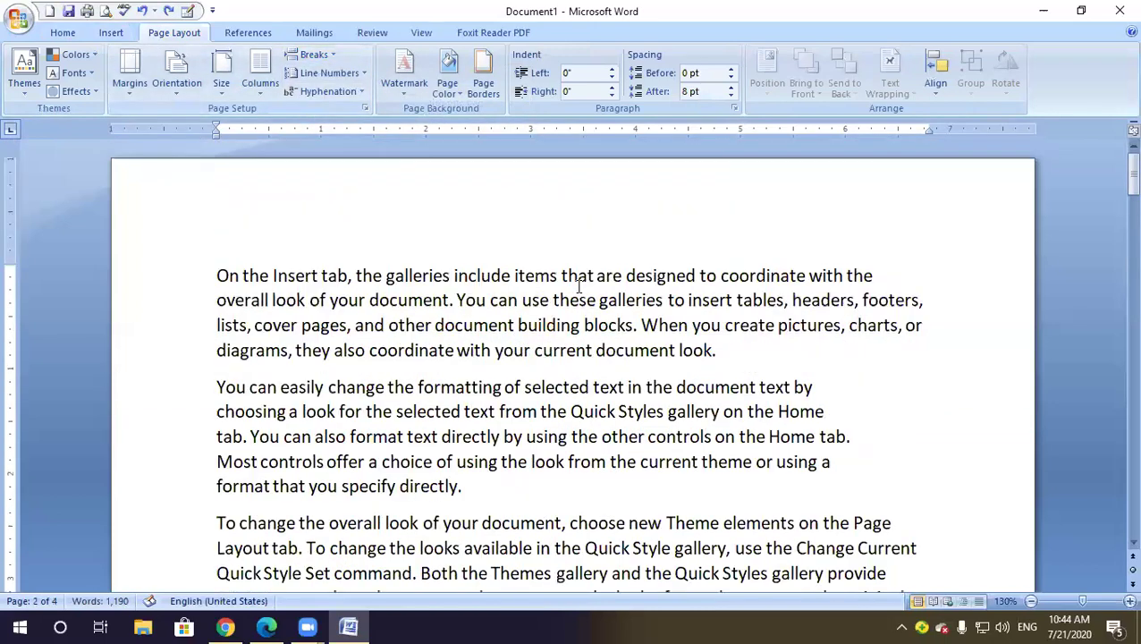
Arrange the text of the whole document in two equal columns
click(318, 55)
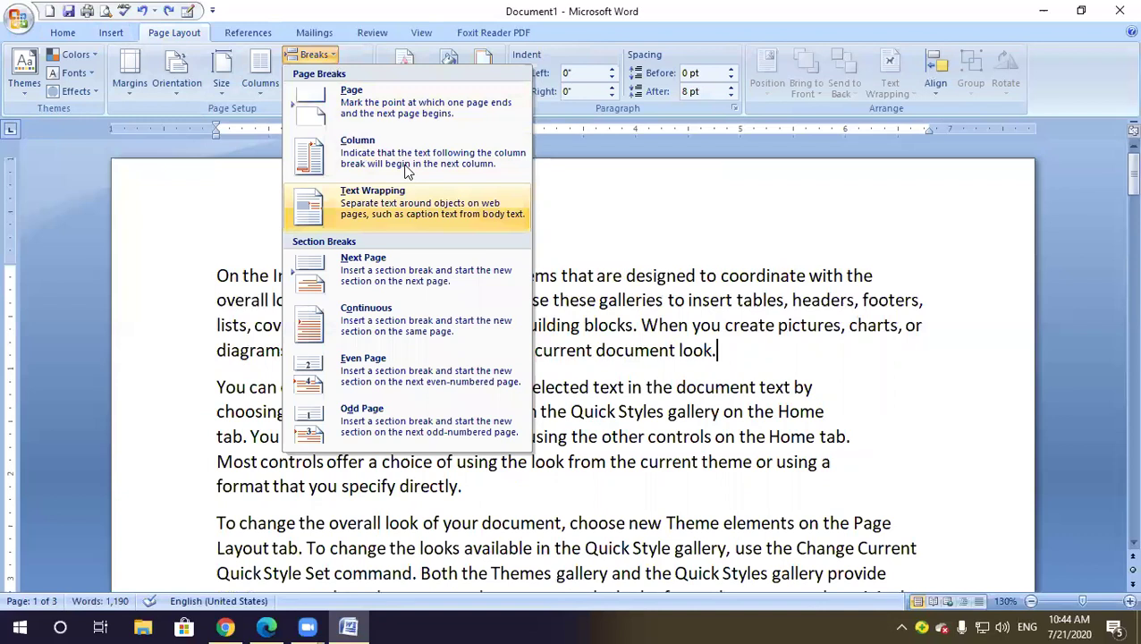
click(646, 350)
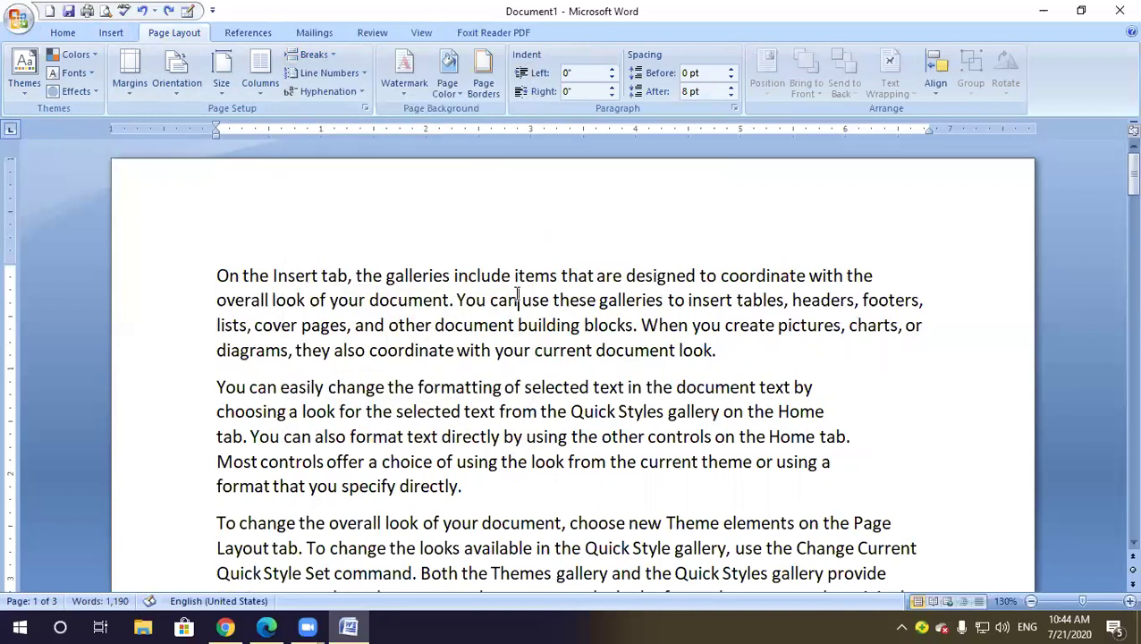
key(ctrl+a)
click(260, 76)
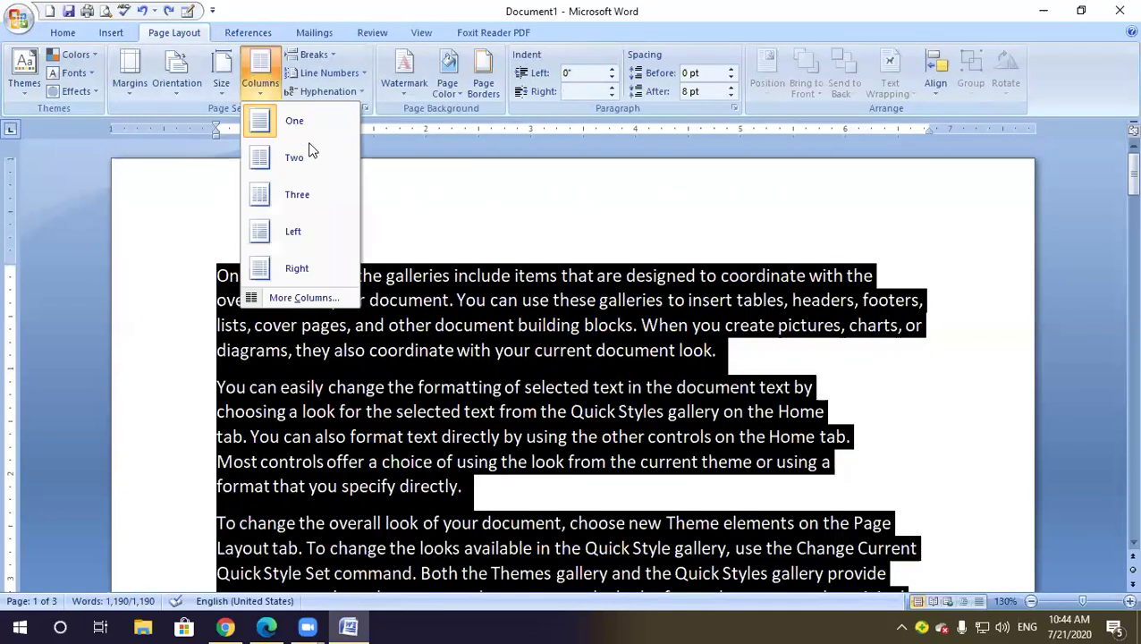
click(310, 156)
Try a column break while the whole document text is selected and undo it
click(329, 59)
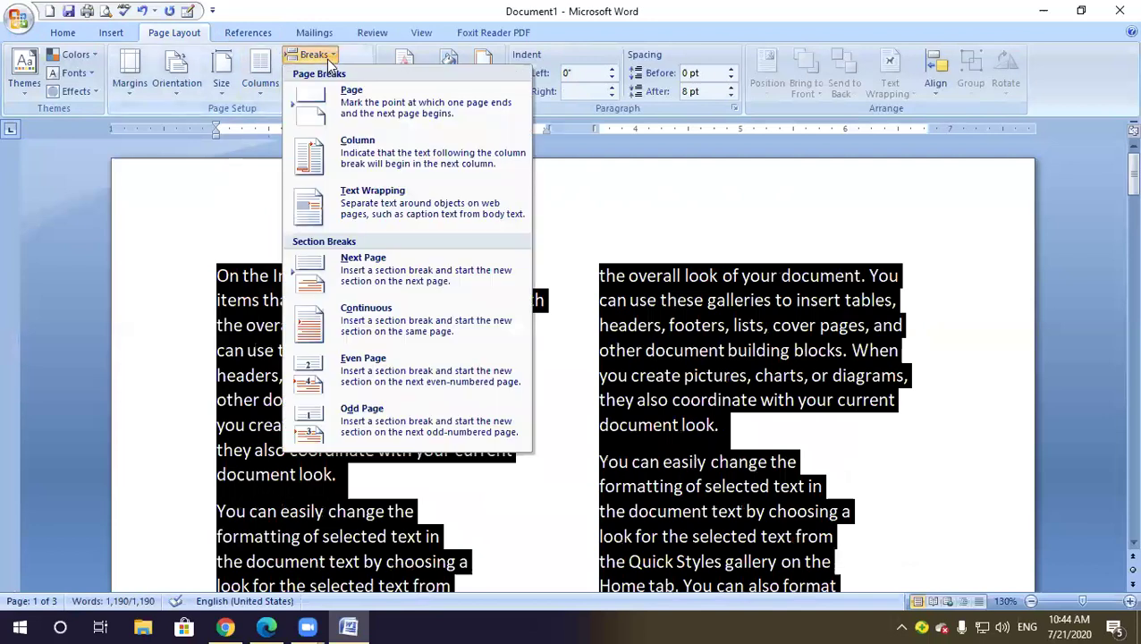
click(353, 152)
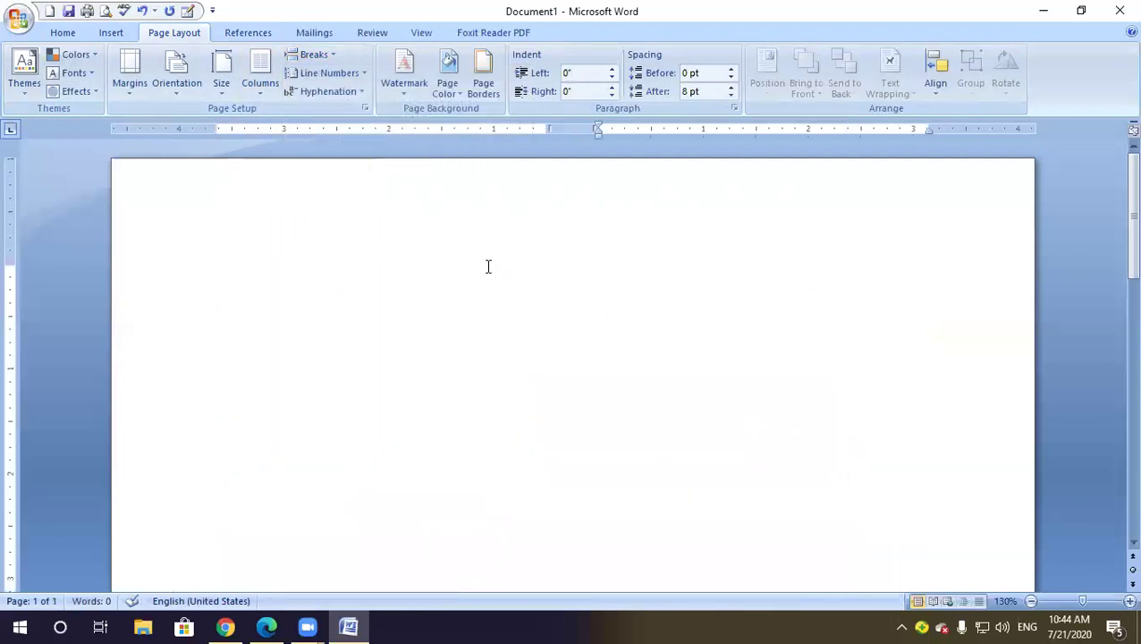
scroll(501, 267, down, 10)
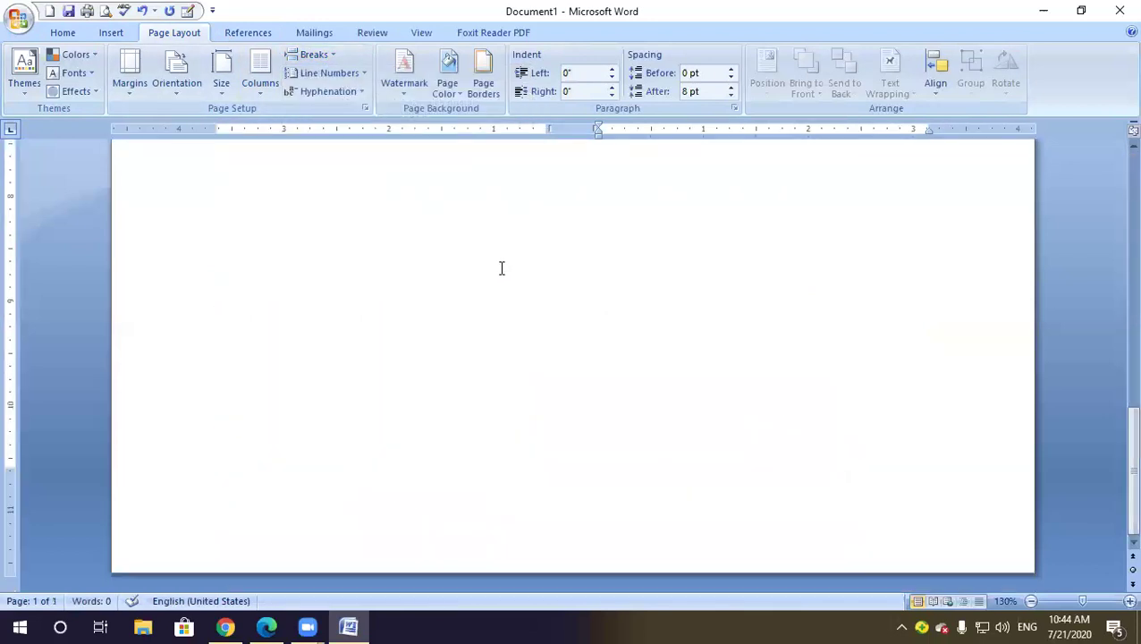
scroll(501, 268, up, 10)
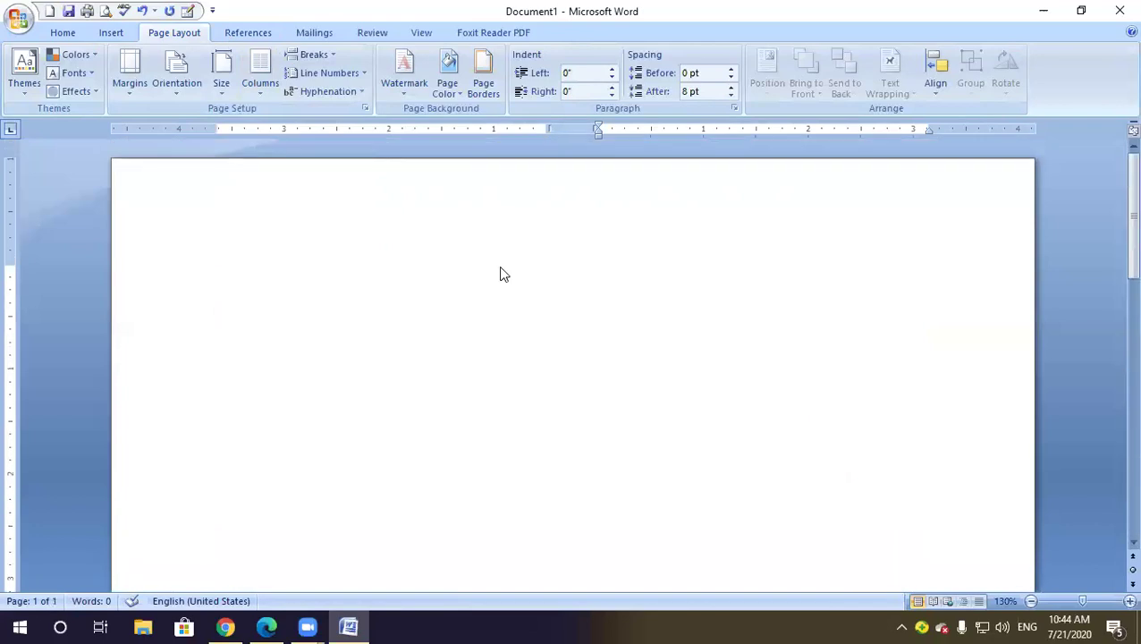
key(ctrl+z)
Insert a column break at the end of the first paragraph on page 1
click(543, 297)
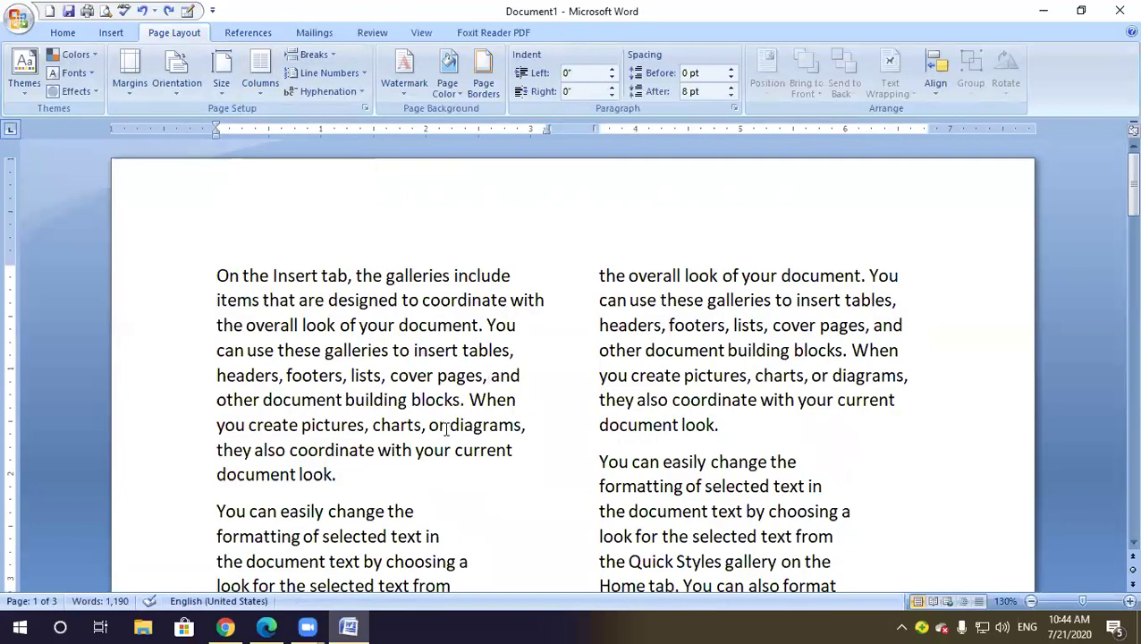
scroll(445, 429, down, 3)
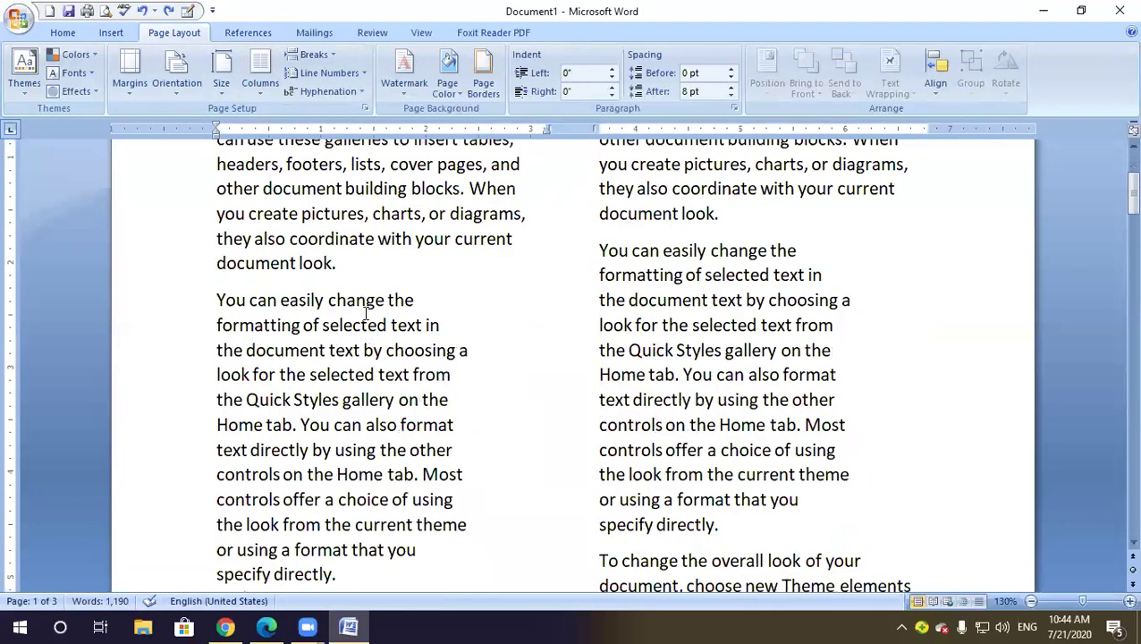
click(312, 55)
click(376, 152)
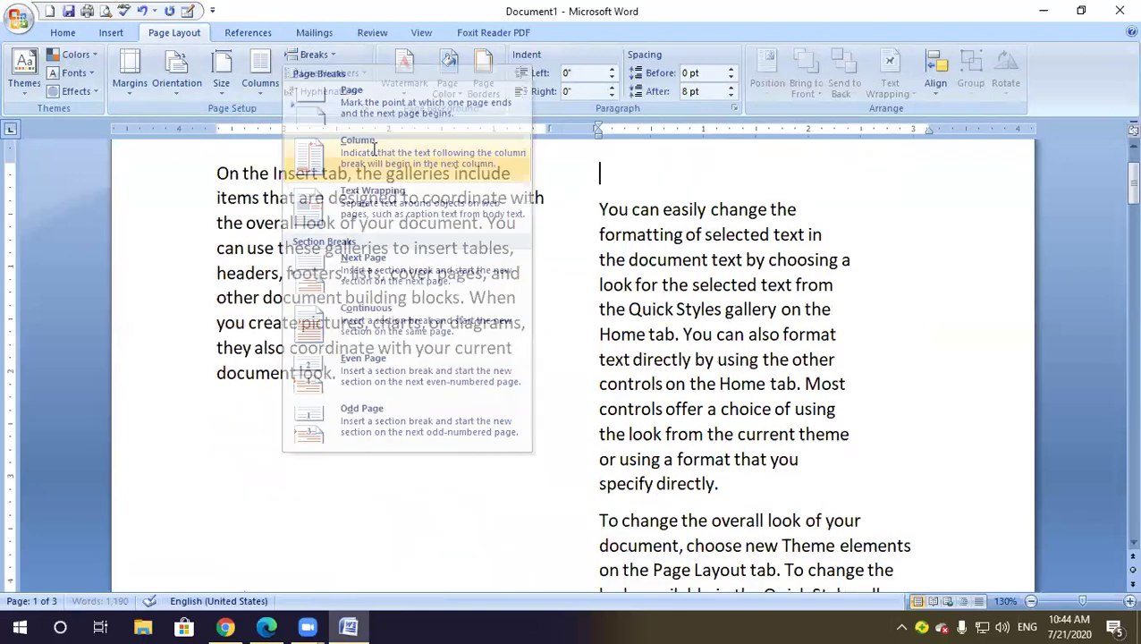
Examine how the text flows across the two columns and following pages after the column break
scroll(426, 286, up, 2)
drag(215, 276, 380, 479)
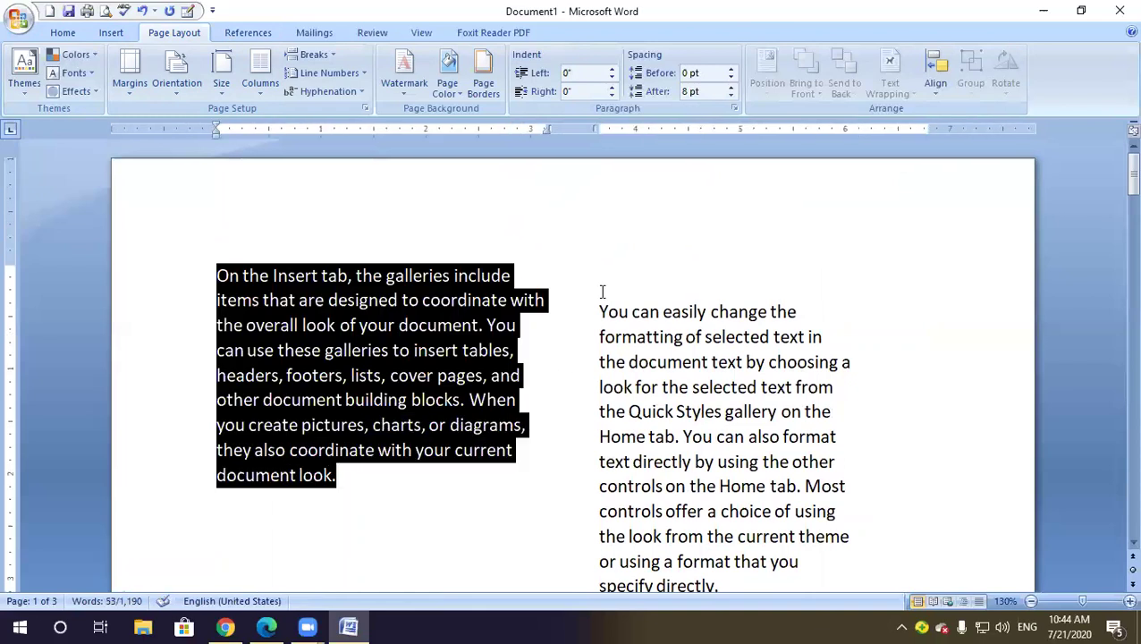
scroll(604, 292, down, 1)
click(604, 256)
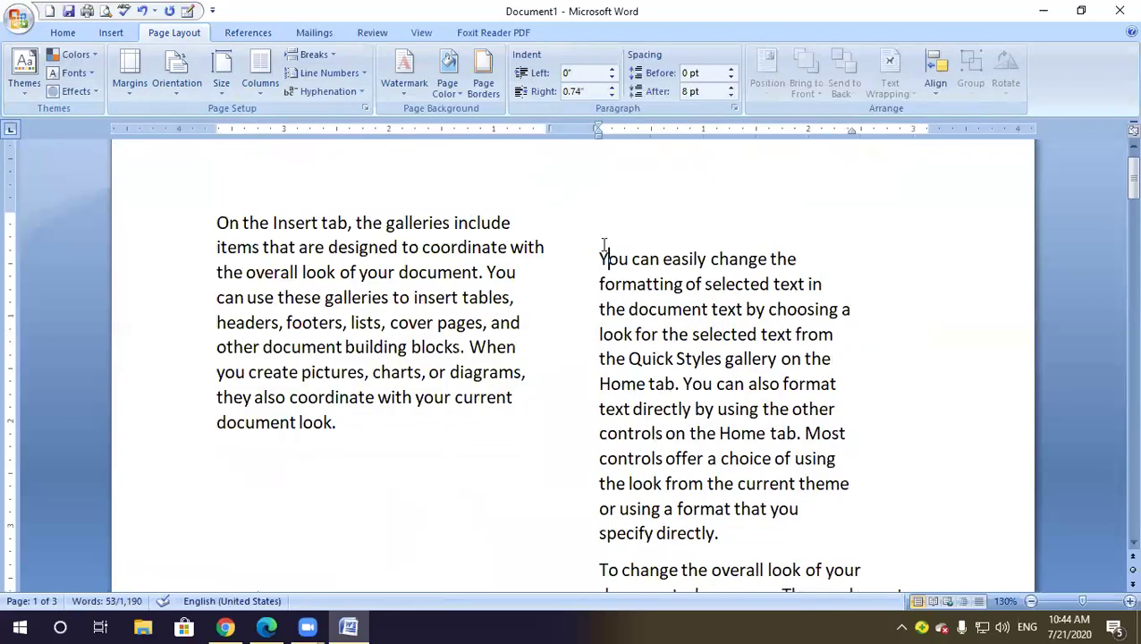
scroll(599, 326, down, 8)
scroll(598, 326, down, 7)
scroll(631, 297, up, 7)
scroll(637, 304, up, 5)
scroll(637, 311, down, 9)
scroll(565, 295, down, 4)
scroll(553, 295, up, 3)
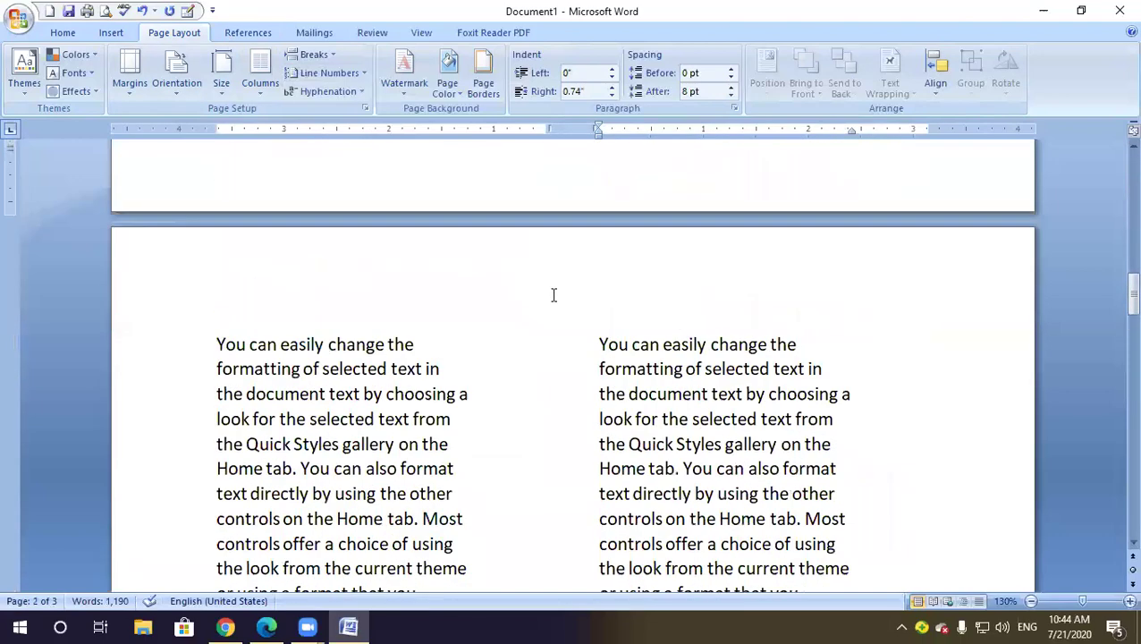
Insert a column break before the paragraph that starts page 2
click(212, 341)
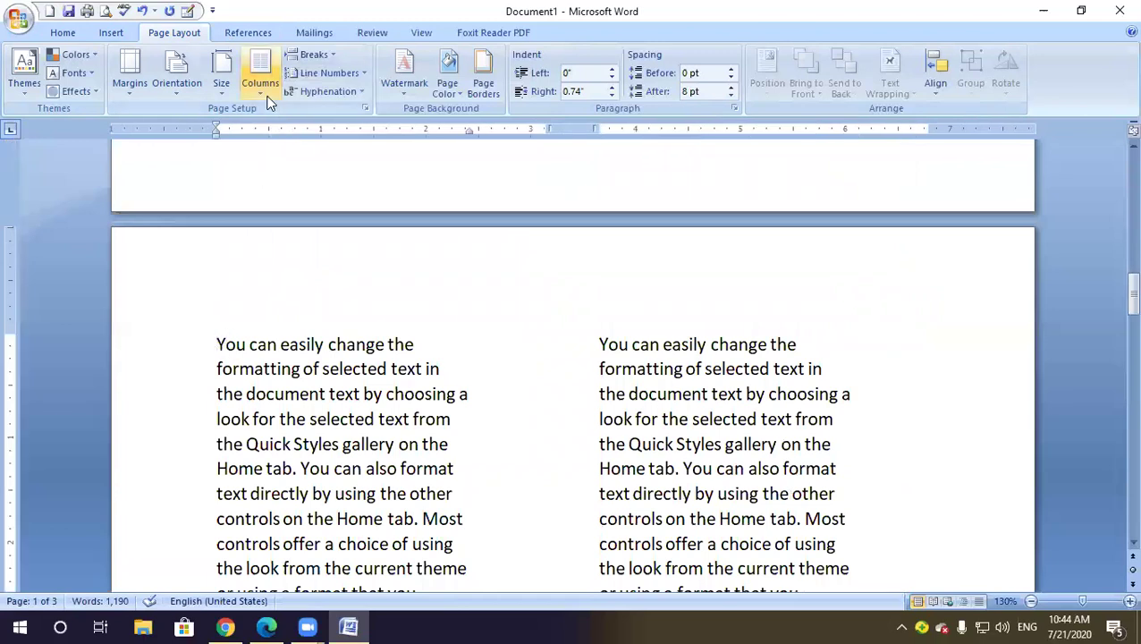
click(325, 63)
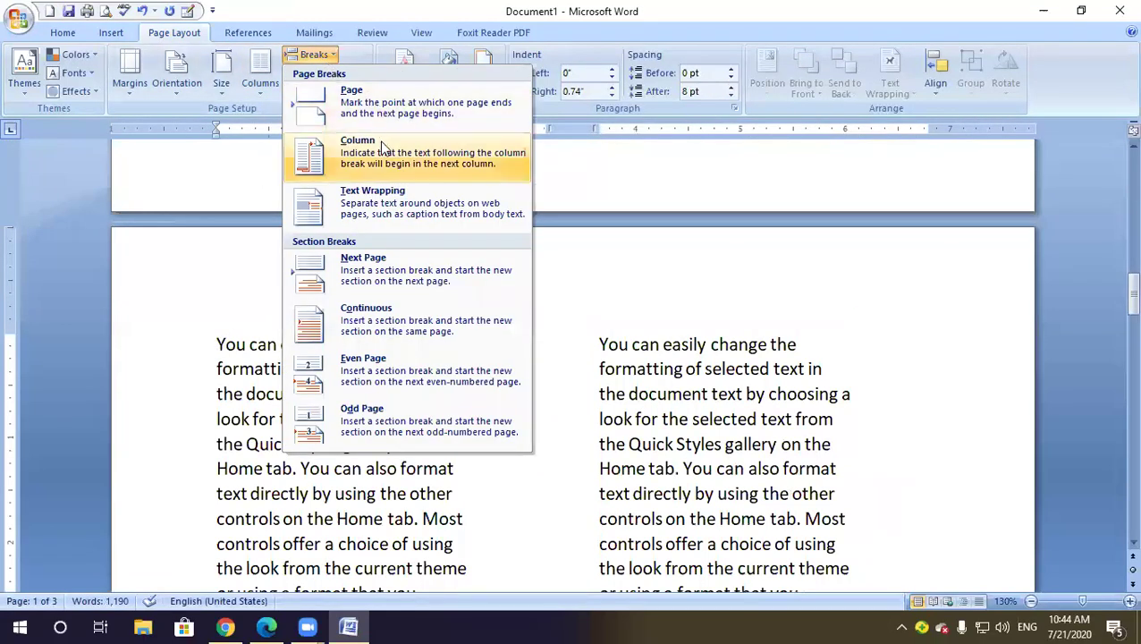
click(405, 170)
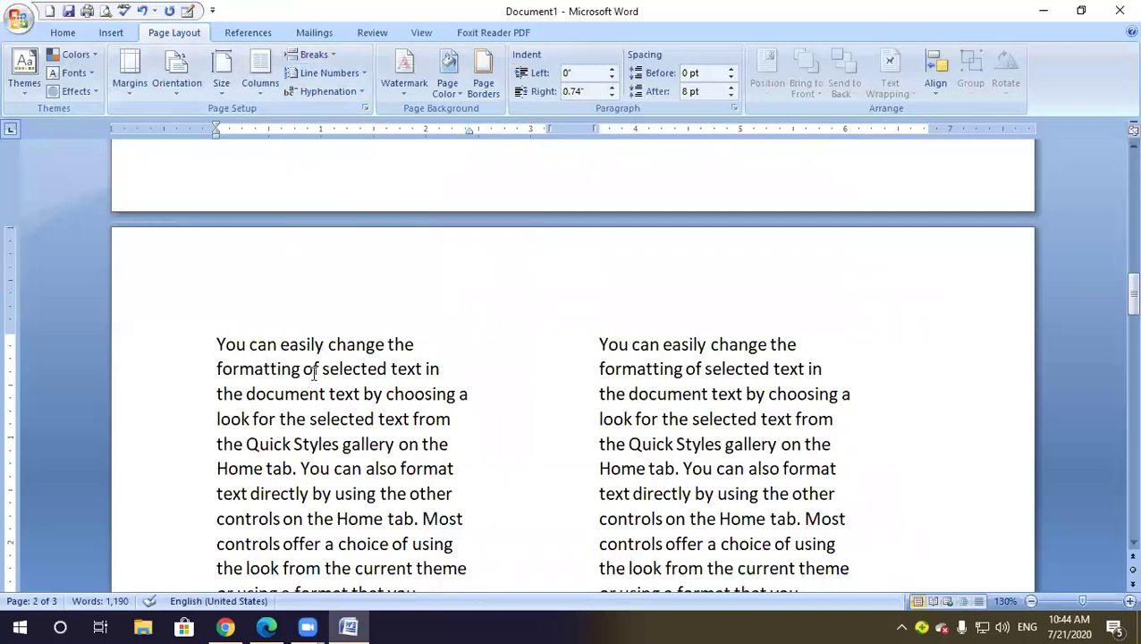
scroll(318, 369, down, 4)
scroll(345, 481, up, 1)
Insert a column break at the end of the first paragraph on page 2 and look through the page
click(340, 460)
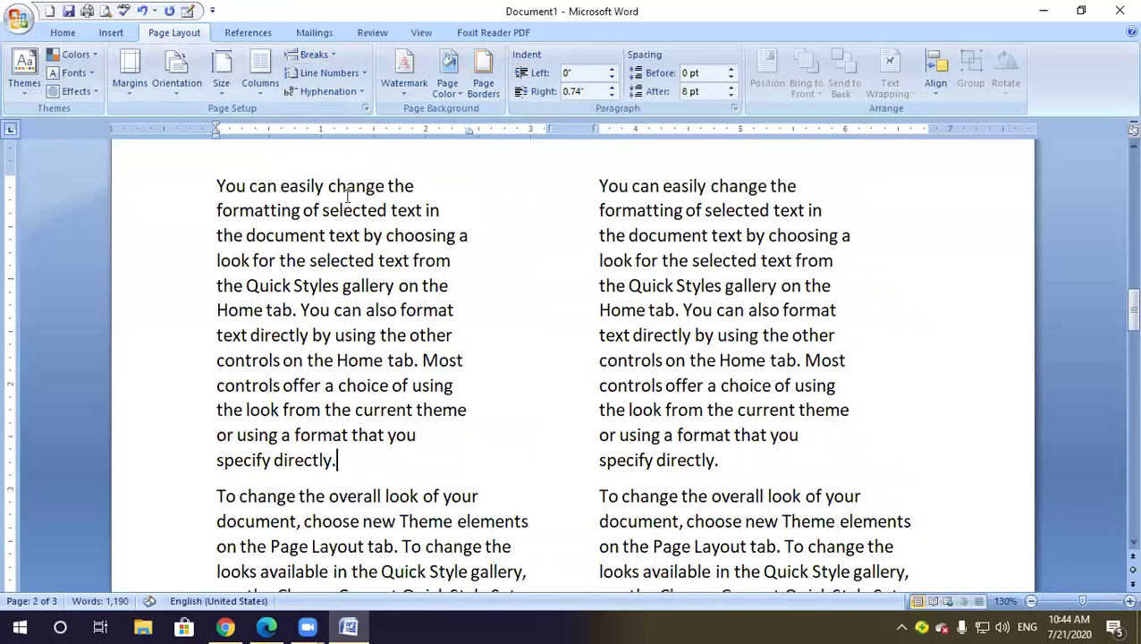
click(328, 56)
click(365, 162)
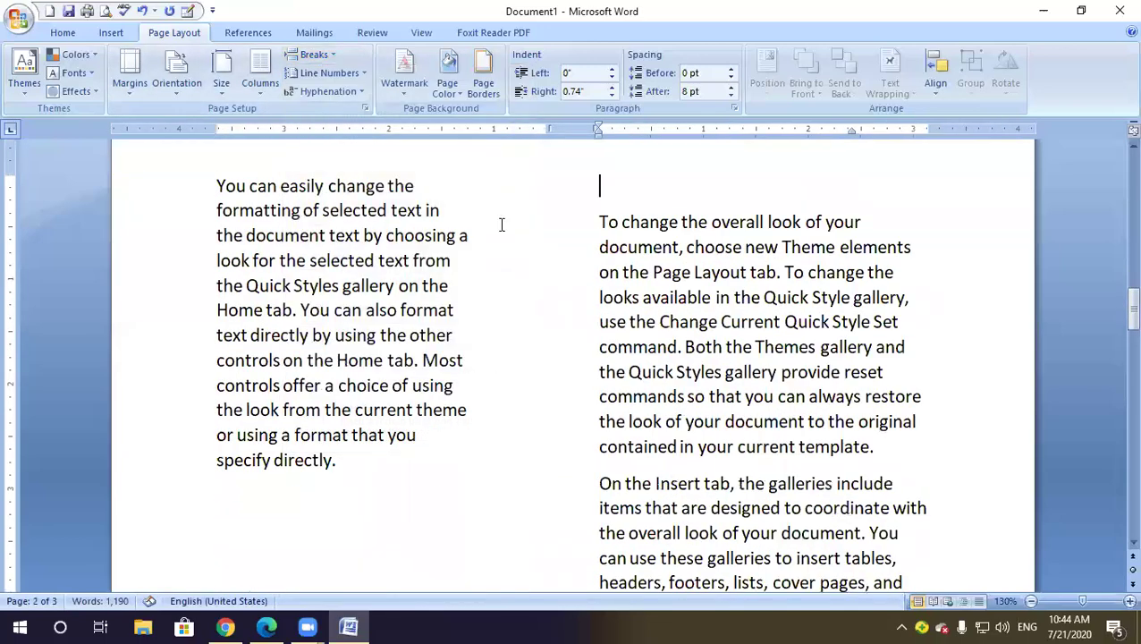
scroll(620, 304, down, 5)
scroll(621, 306, down, 5)
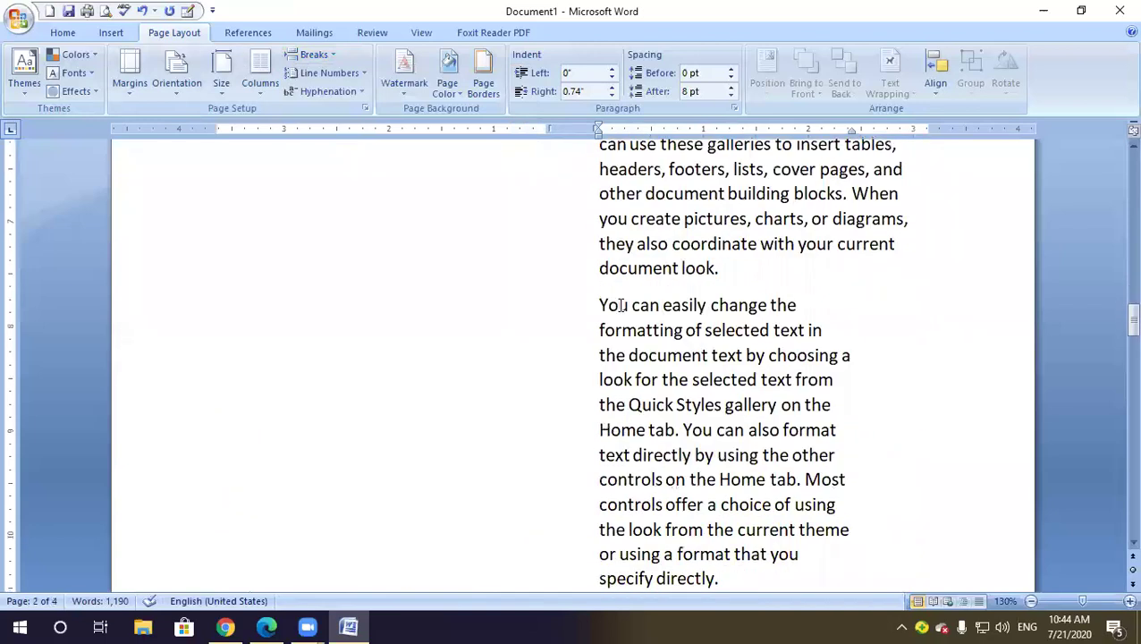
Insert several page breaks after the second-column paragraph ending "document look." on page 2 and view all pages at 10% zoom
click(333, 54)
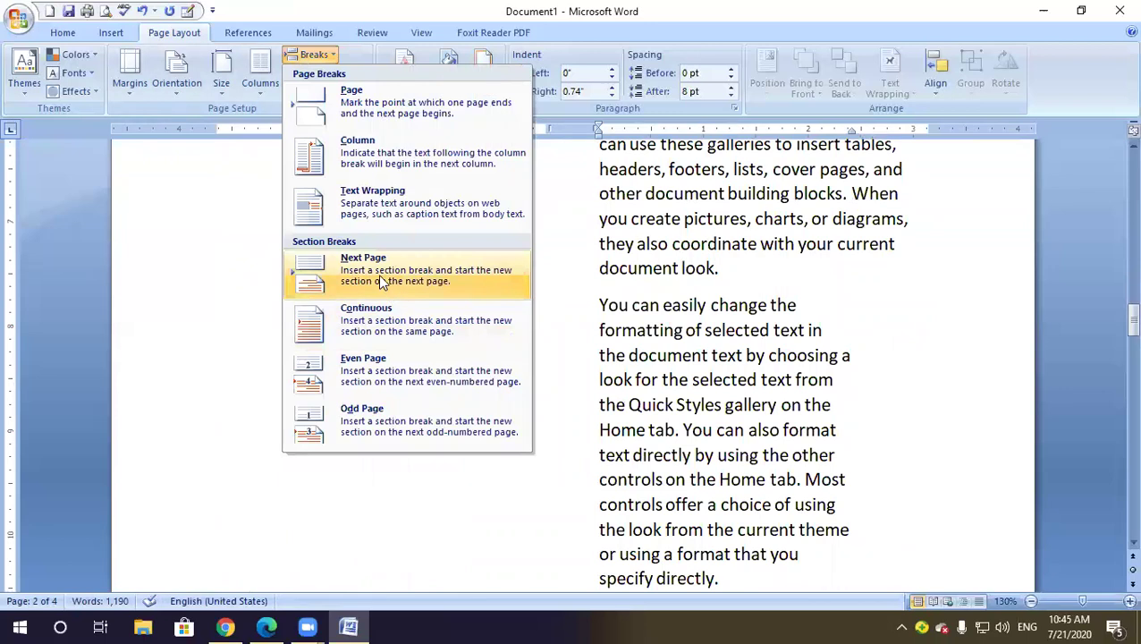
click(715, 345)
click(747, 276)
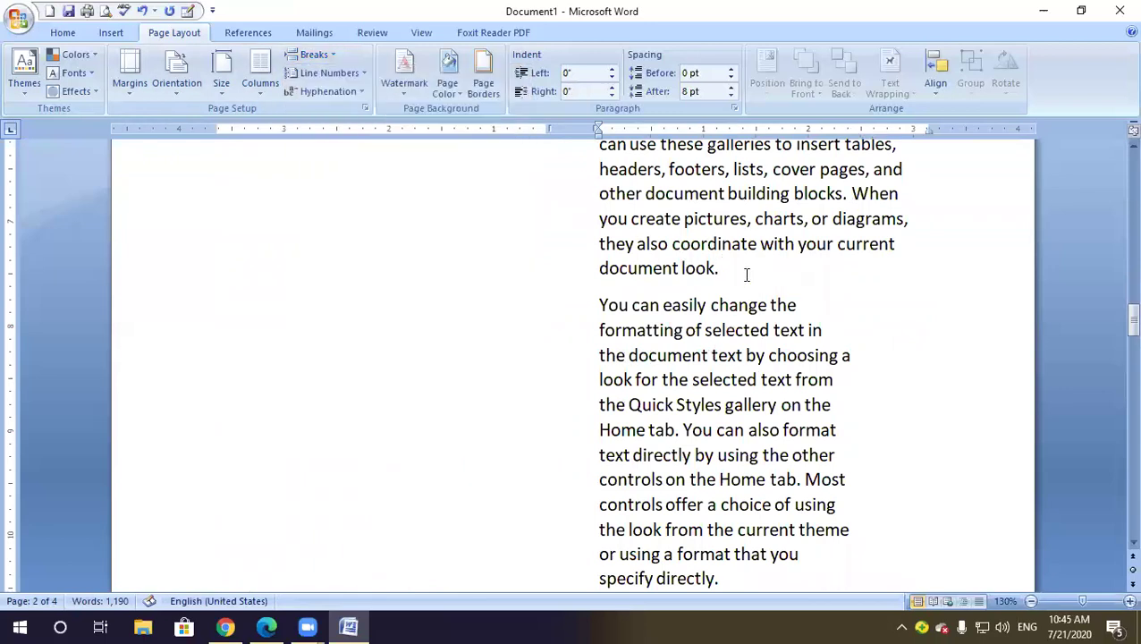
key(ctrl+Return)
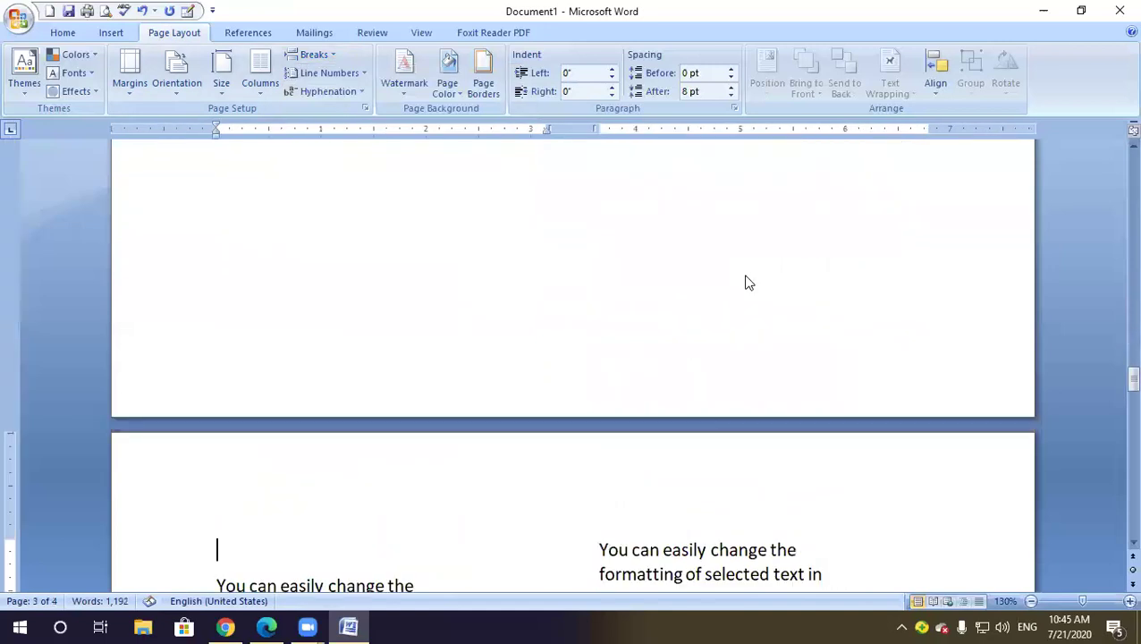
scroll(588, 342, down, 1)
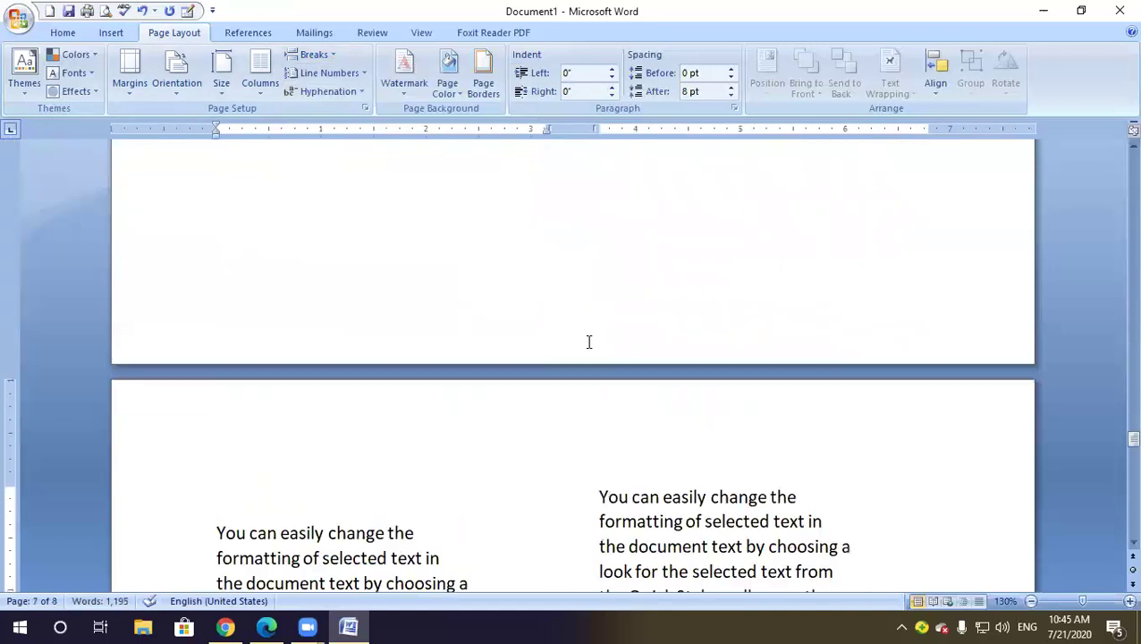
scroll(589, 341, down, 12)
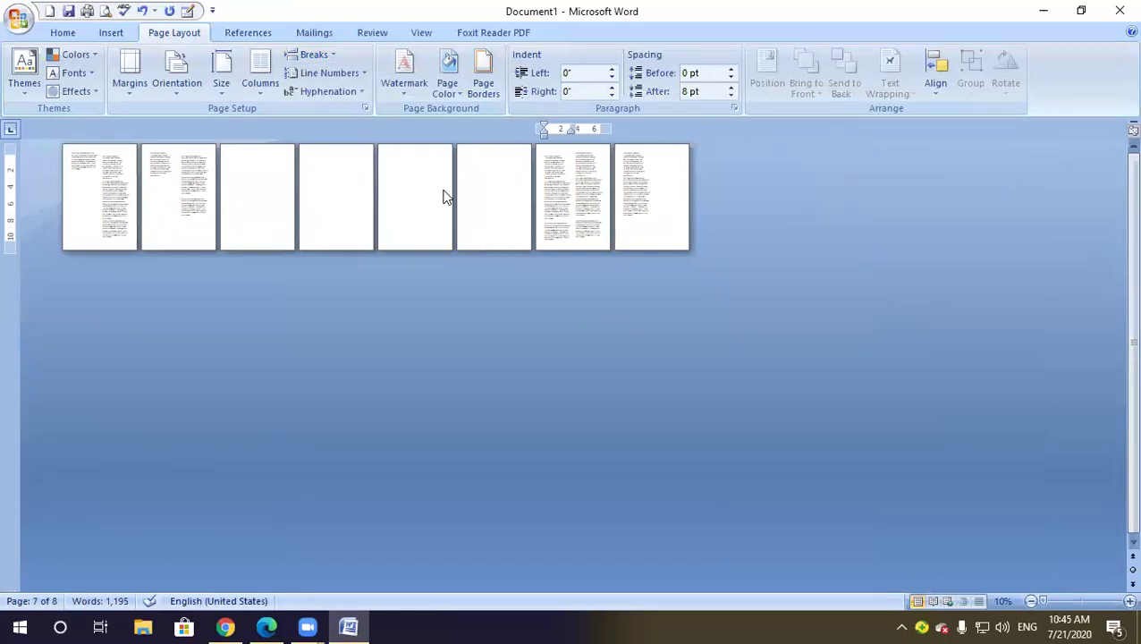
Undo the page breaks, column breaks and two-column layout so the whole text is in one column again
click(252, 152)
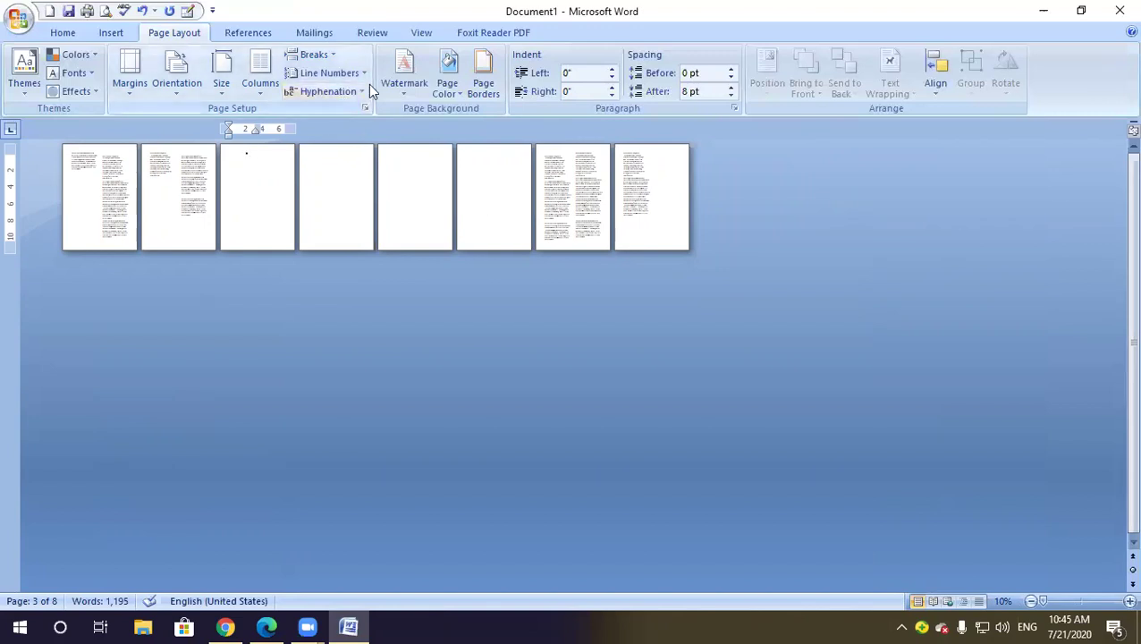
click(525, 207)
key(BackSpace)
key(BackSpace)
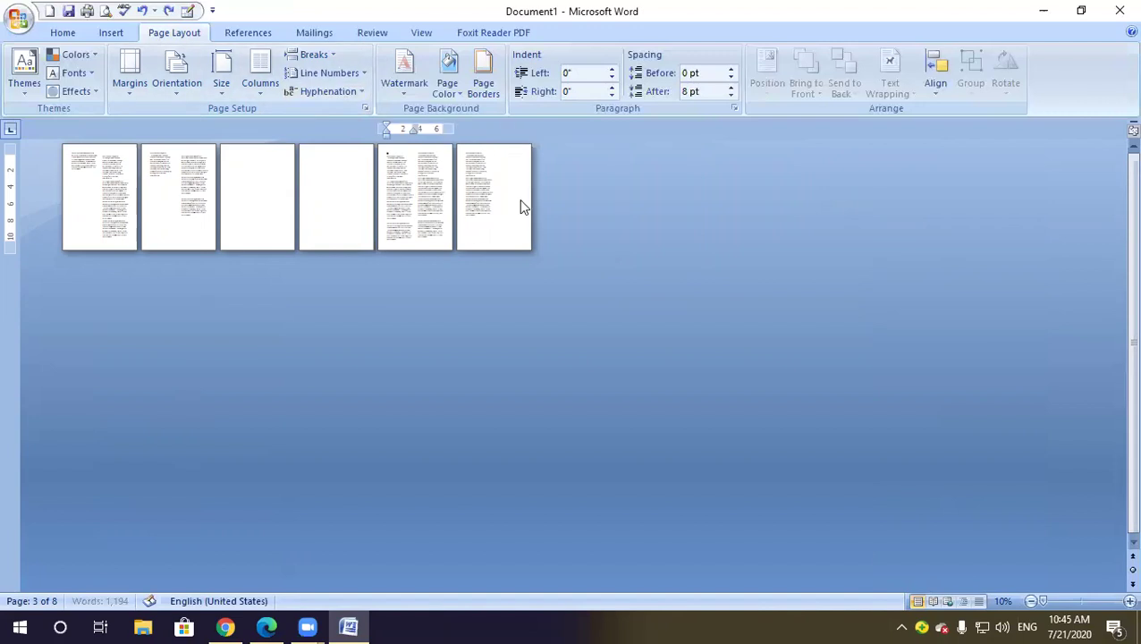
key(BackSpace)
key(BackSpace)
key(BackSpace)
key(BackSpace)
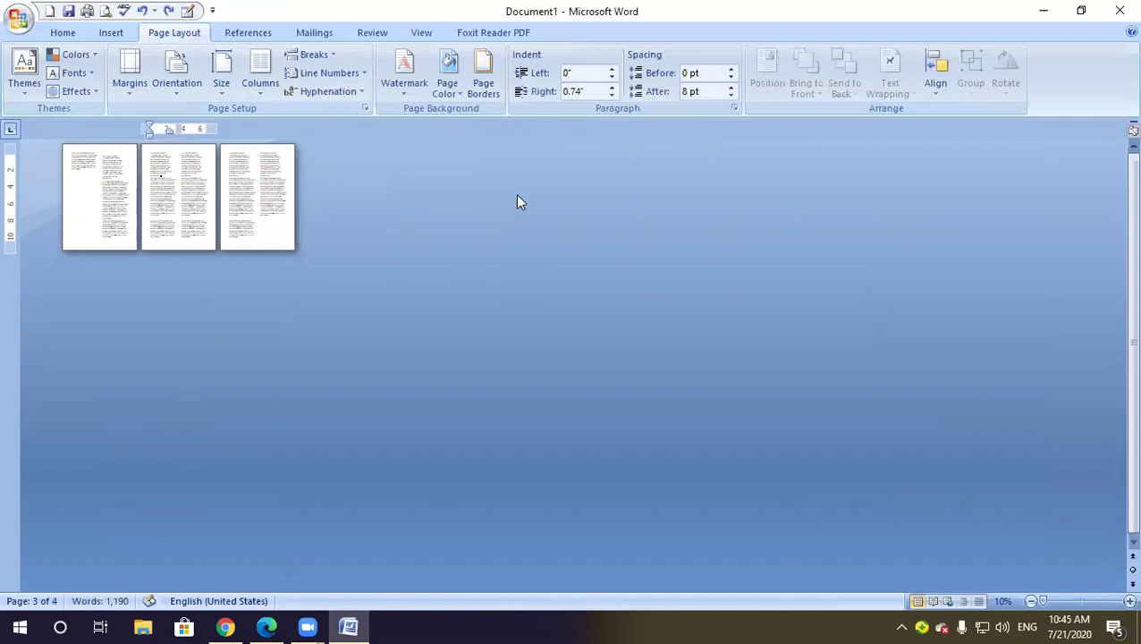
key(ctrl+a)
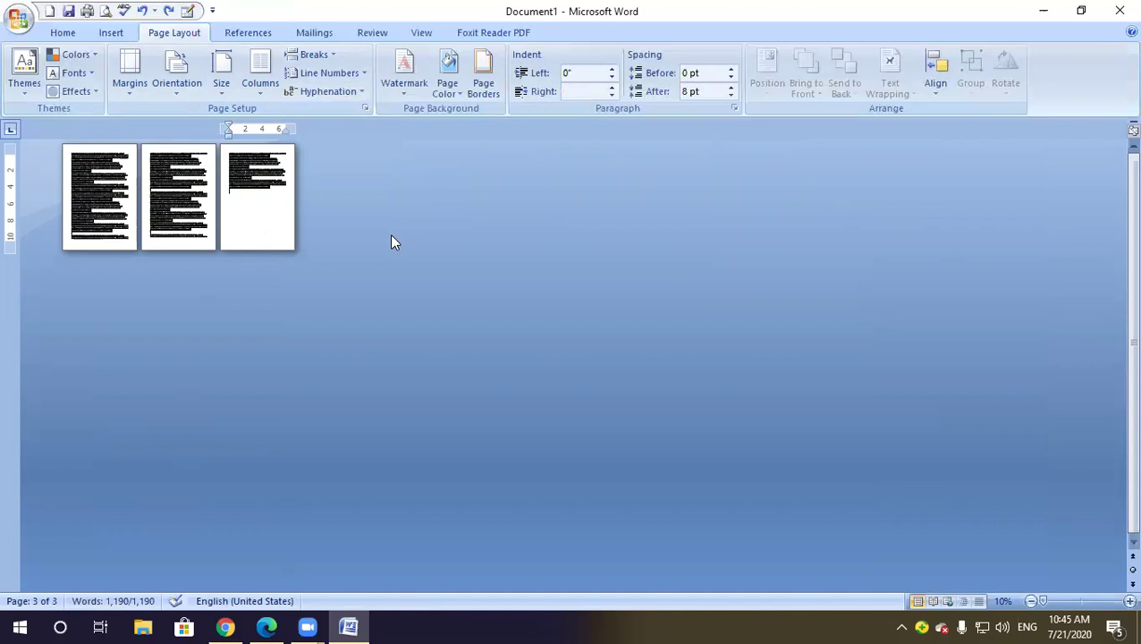
Add continuous line numbers to the whole document, working at 80% zoom
ctrl+scroll(390, 234, up, 7)
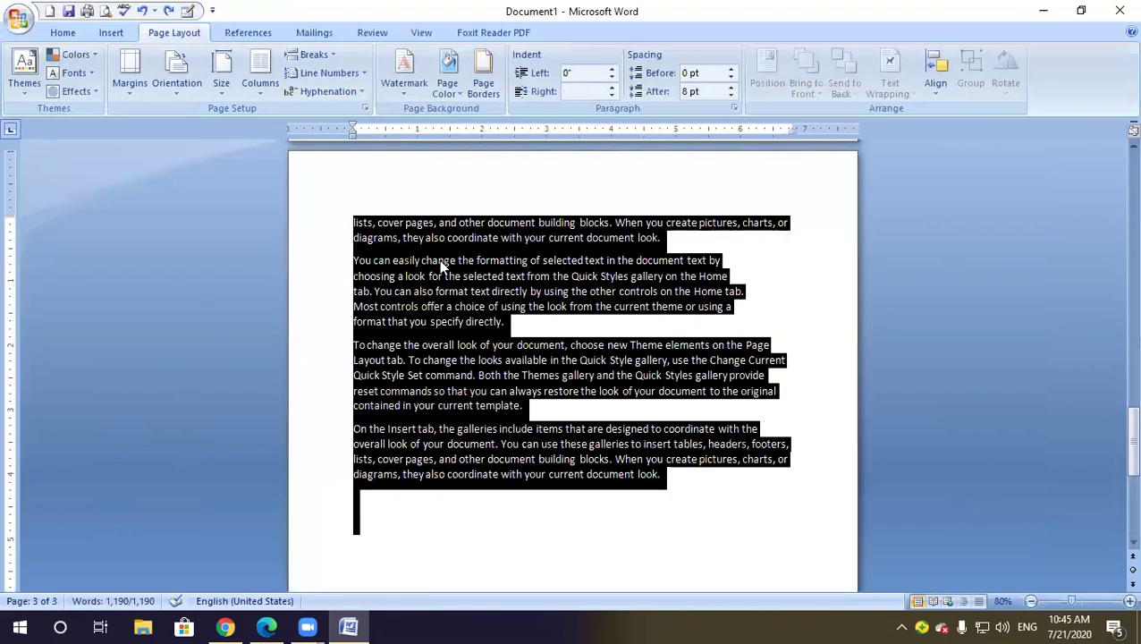
click(353, 75)
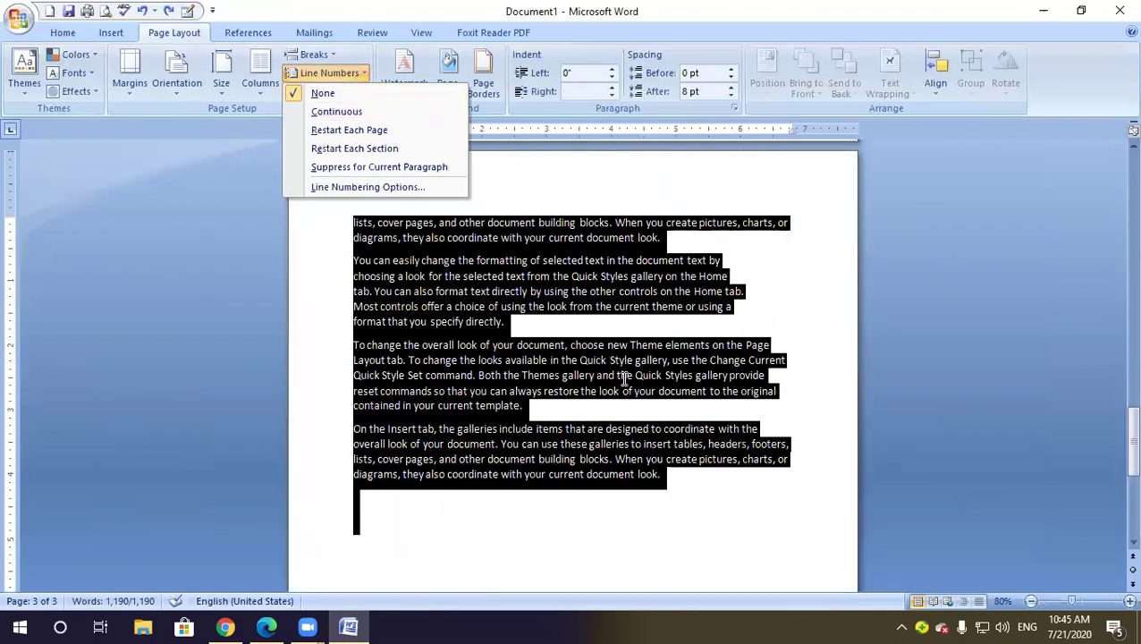
scroll(661, 386, up, 10)
drag(1115, 346, 1115, 181)
click(354, 75)
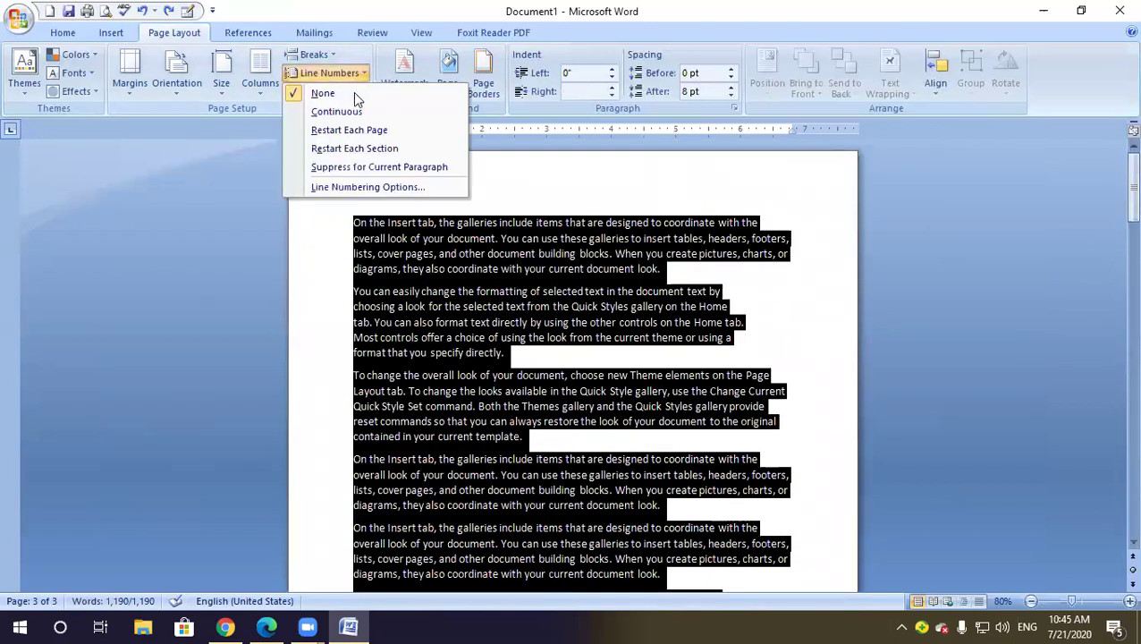
click(355, 113)
click(403, 254)
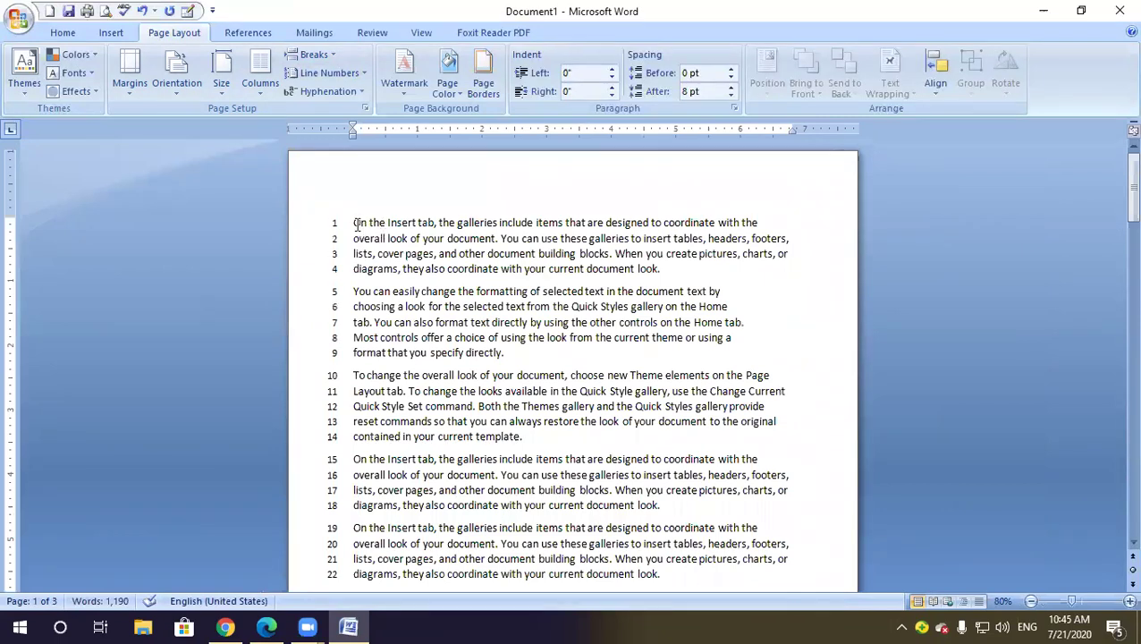
drag(353, 221, 547, 358)
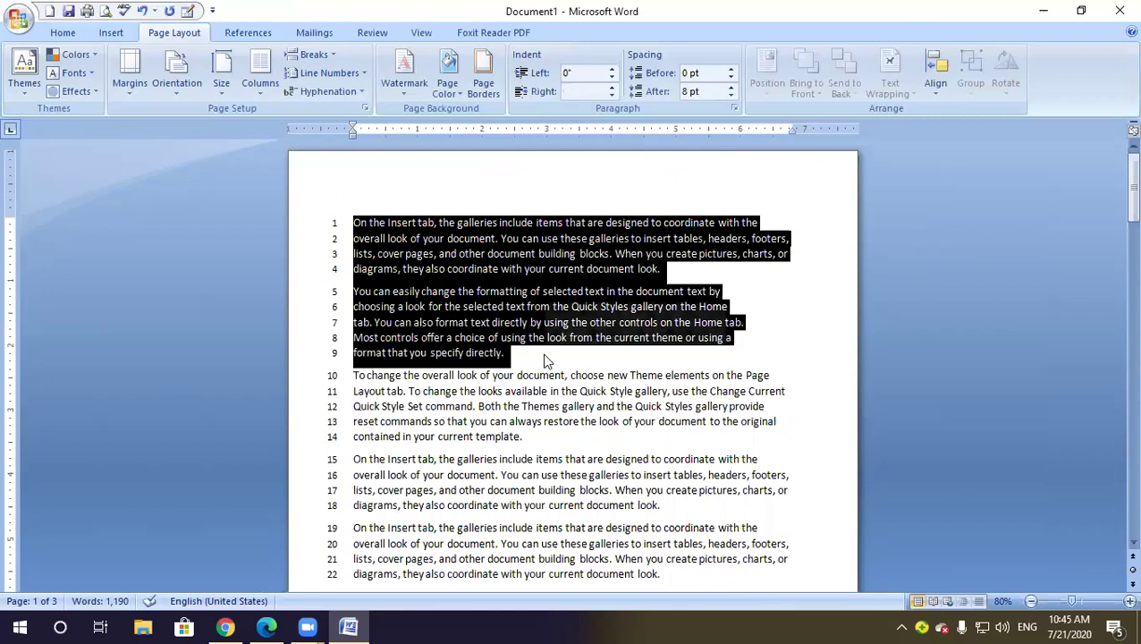
click(64, 33)
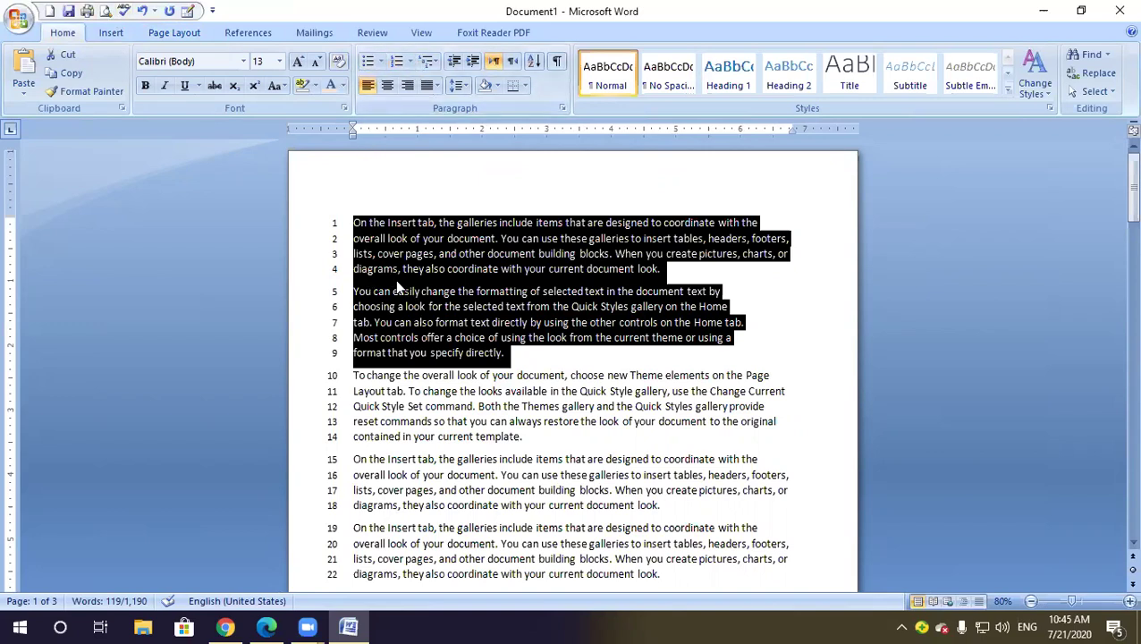
click(527, 353)
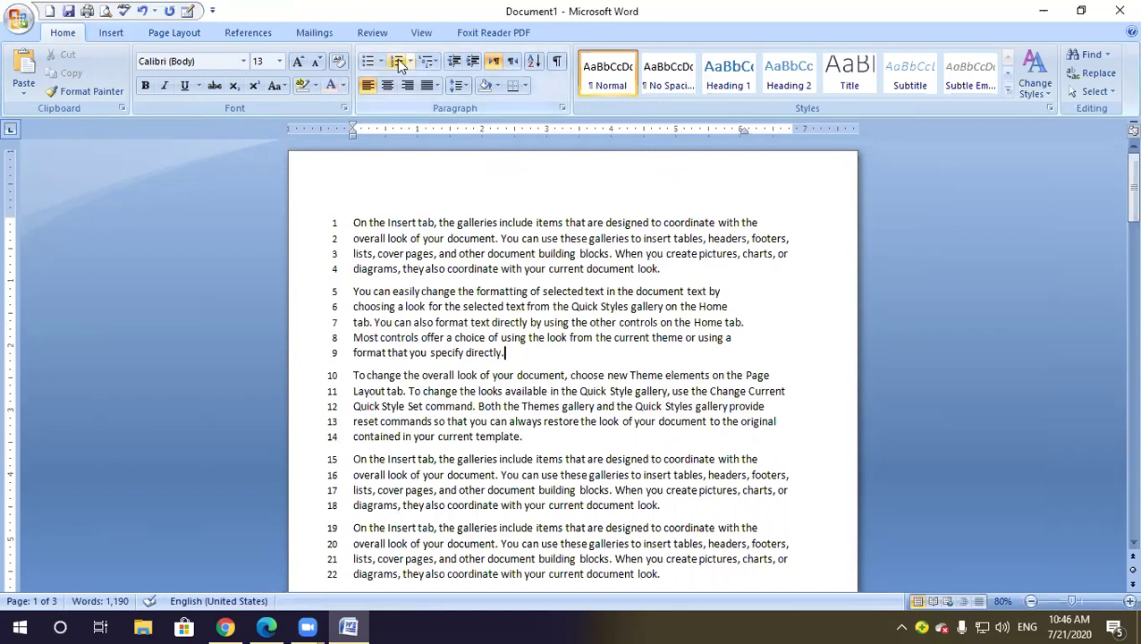
Set the line numbers to restart on each page and compare the numbering at the end of page 1 and start of page 2
click(176, 34)
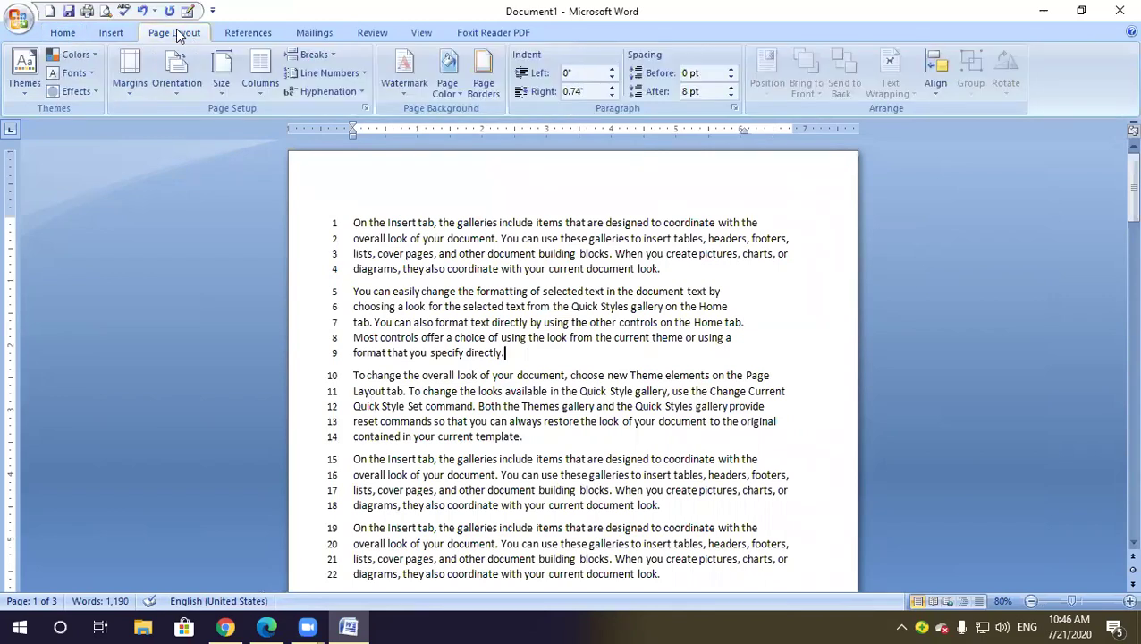
click(362, 75)
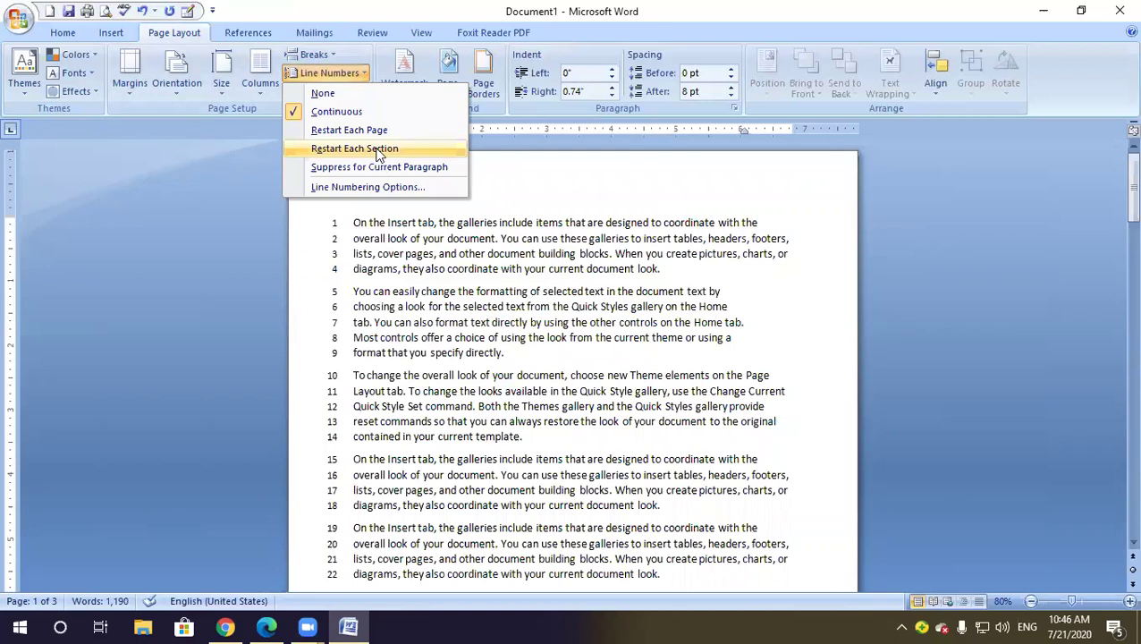
scroll(496, 290, down, 10)
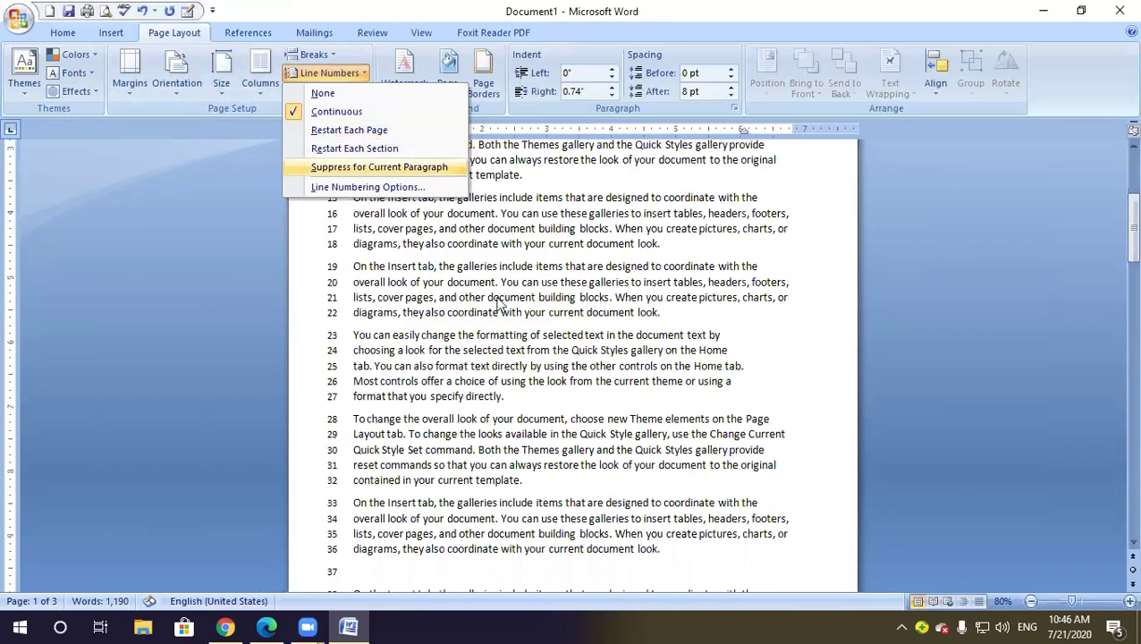
scroll(497, 291, up, 6)
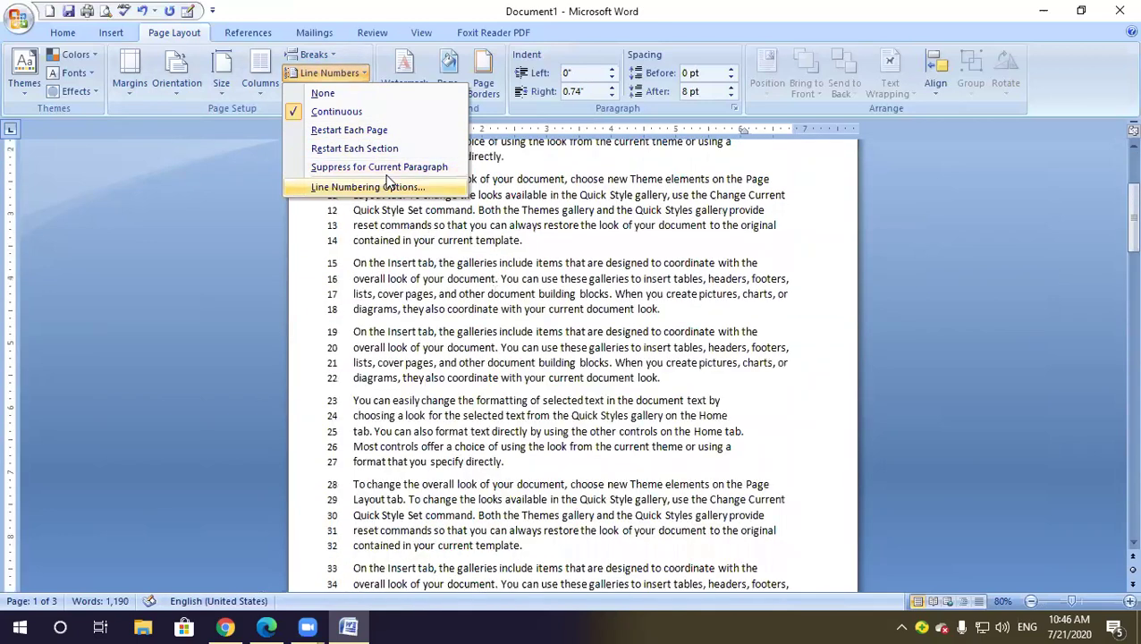
click(366, 130)
scroll(438, 280, down, 9)
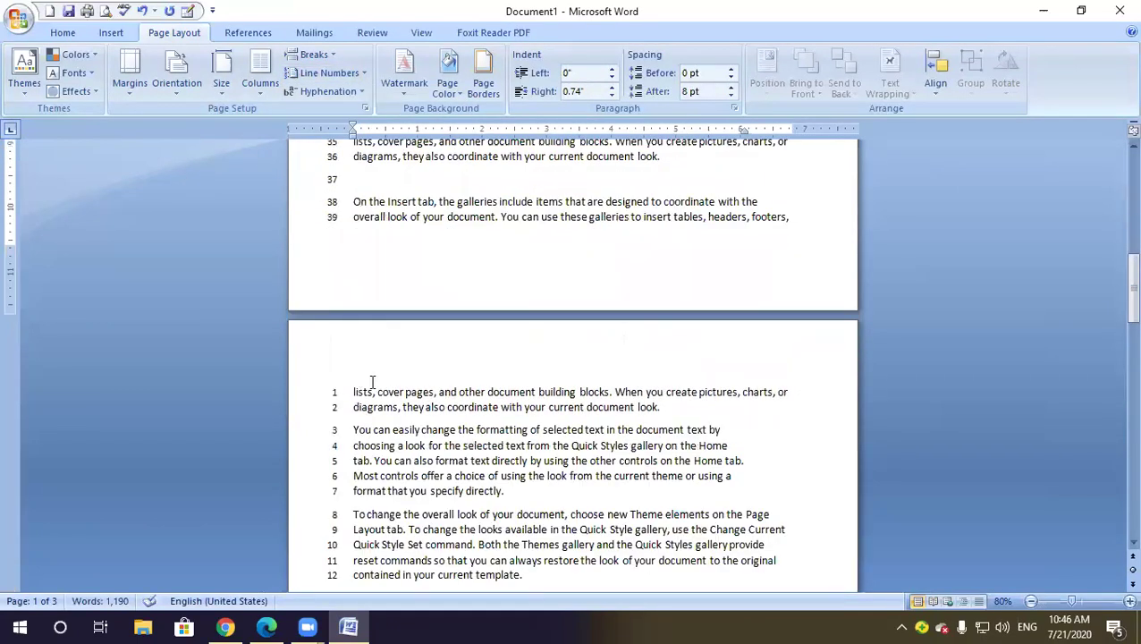
scroll(368, 394, up, 10)
scroll(347, 483, down, 7)
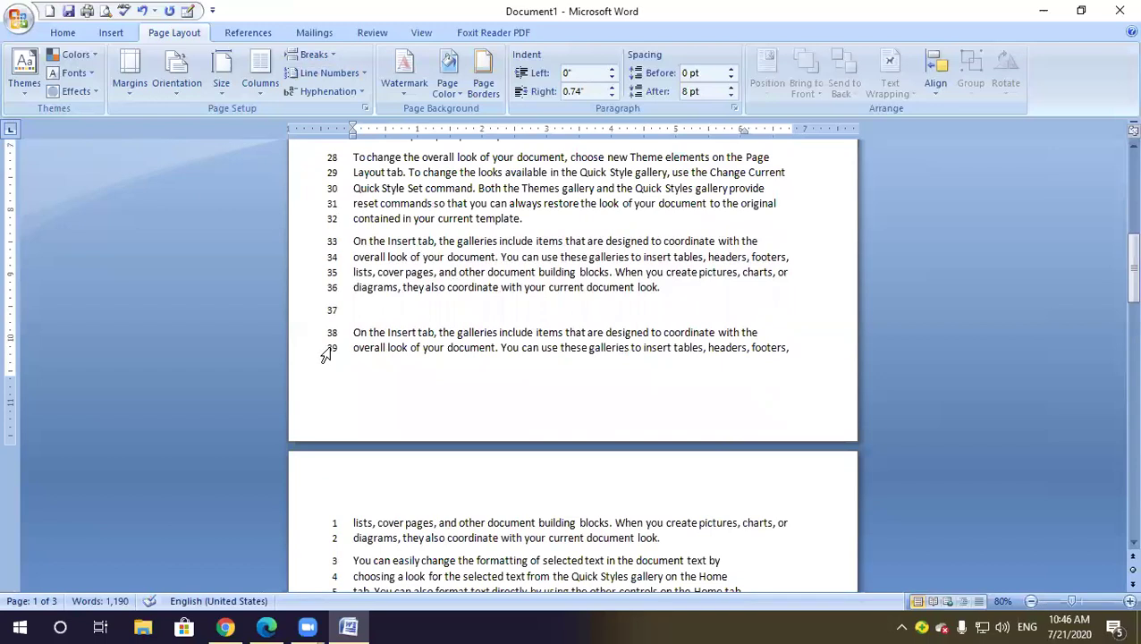
scroll(372, 333, down, 4)
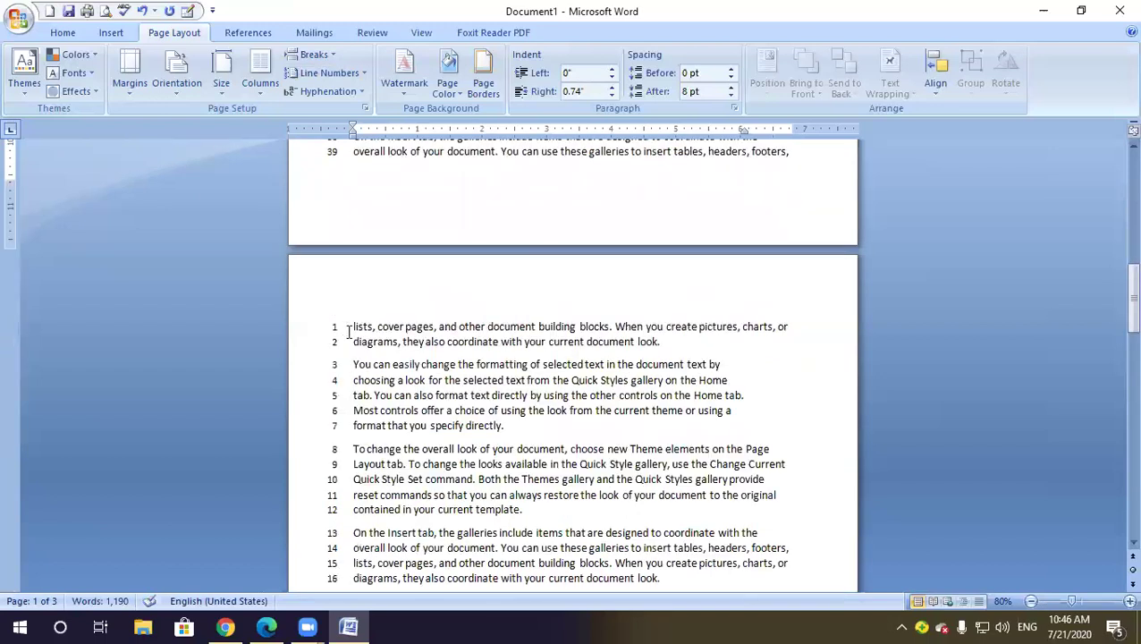
Set the line numbers to restart at each section and look through the numbering down to page 2
click(361, 73)
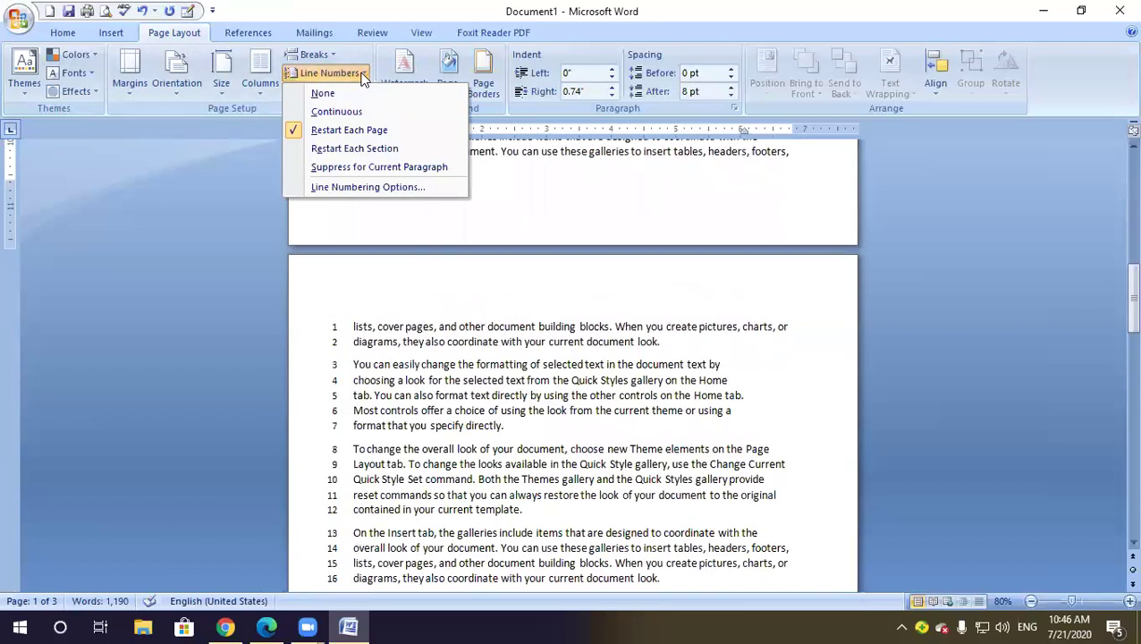
click(367, 149)
scroll(471, 291, up, 4)
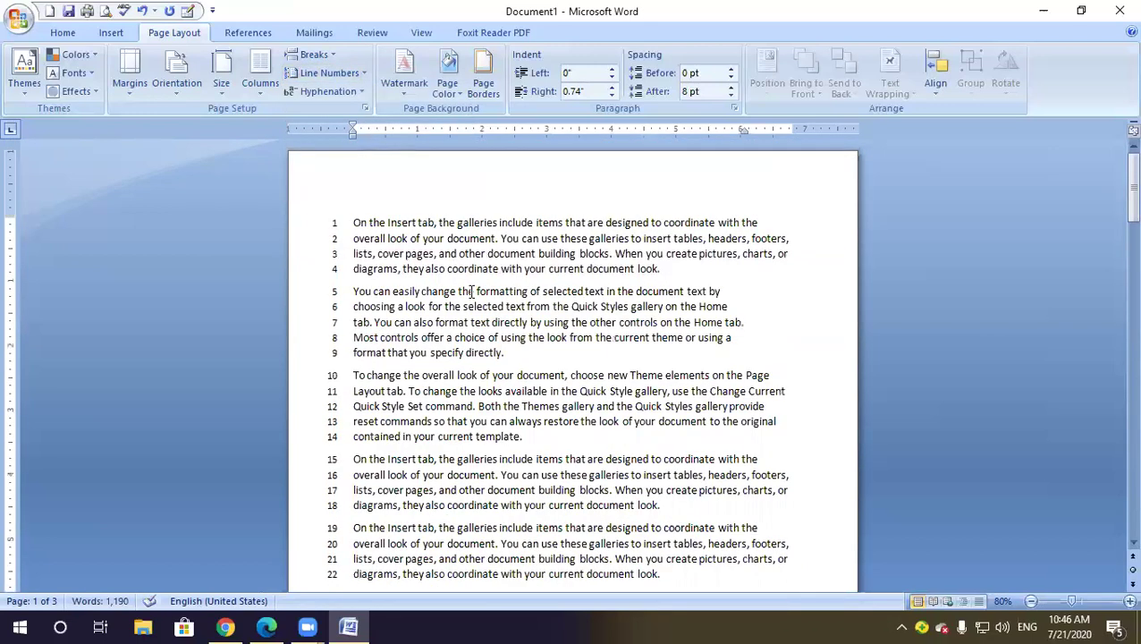
key(Return)
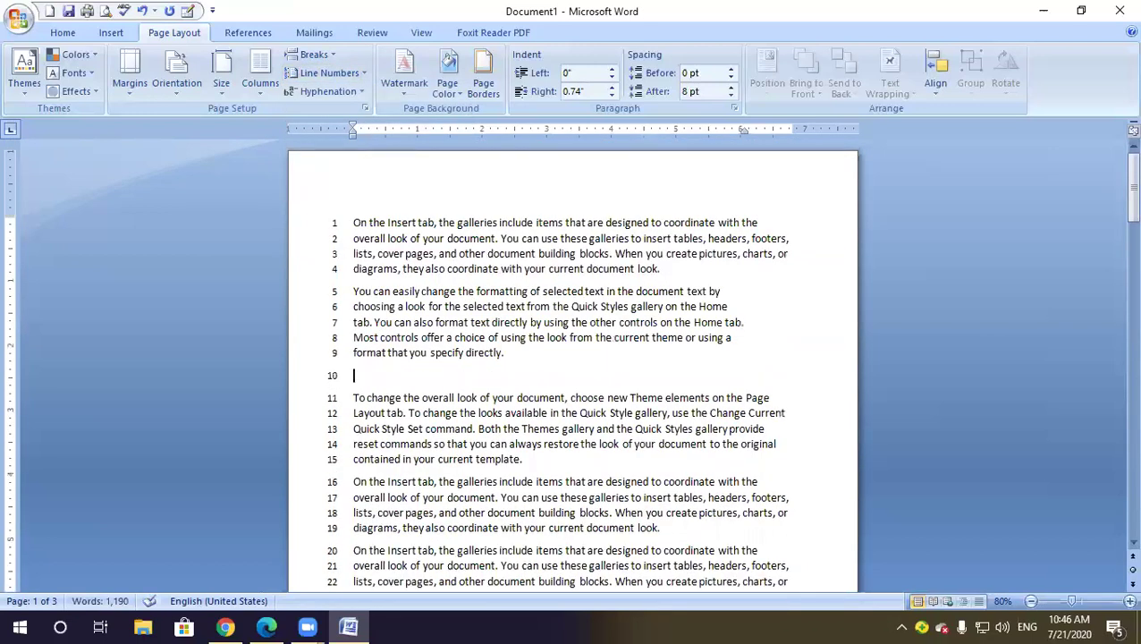
key(BackSpace)
scroll(486, 295, down, 5)
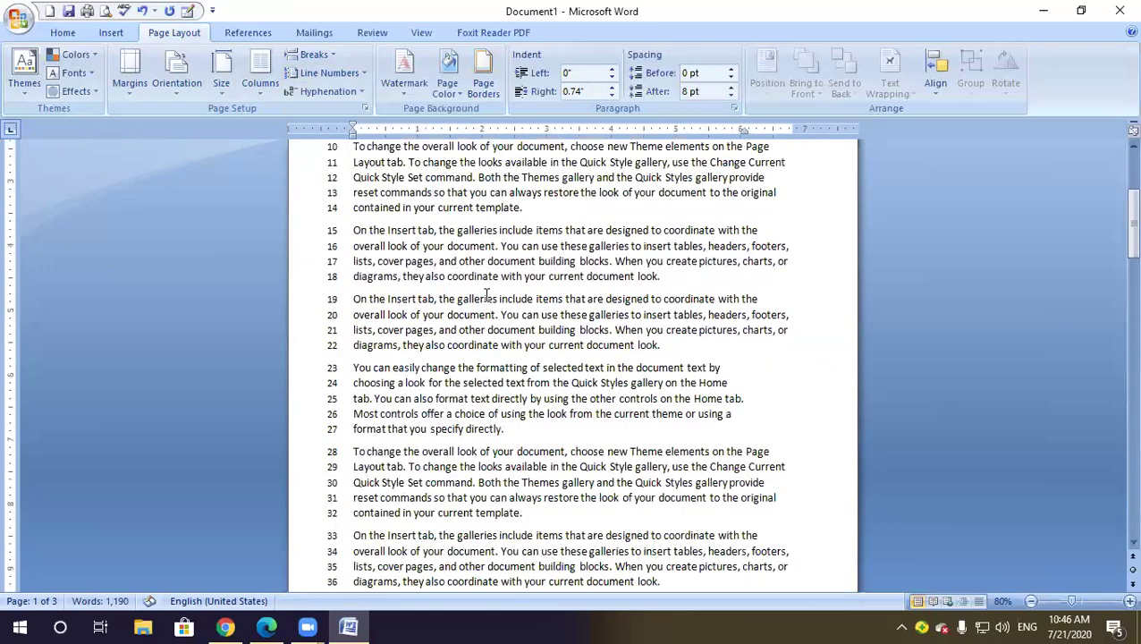
scroll(488, 298, down, 13)
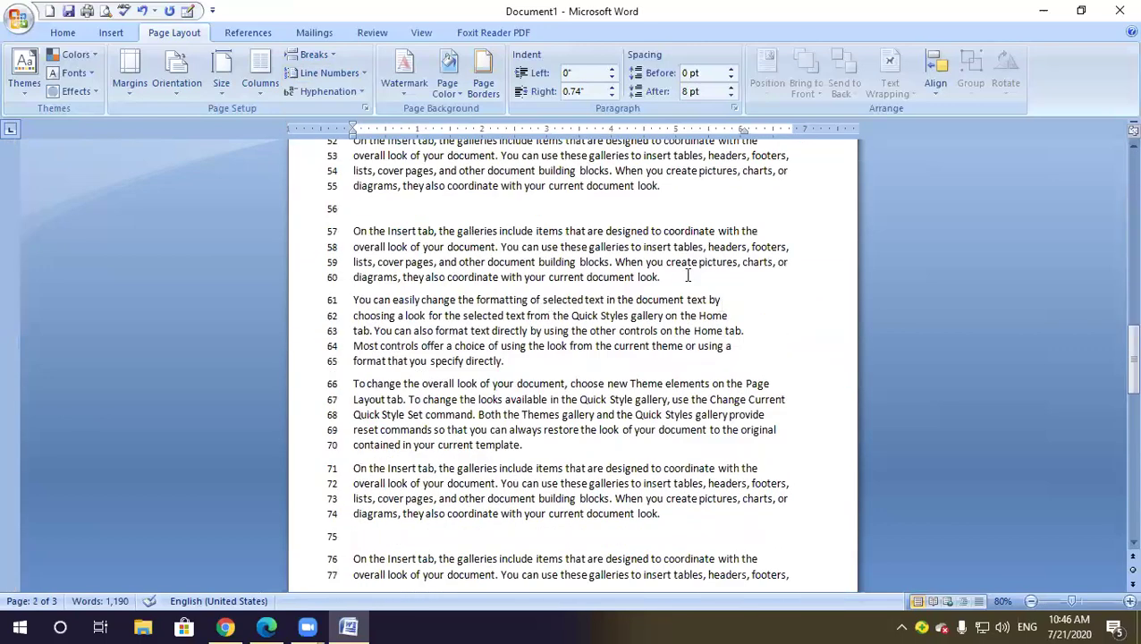
Insert five empty paragraphs after line 60 on page 2, remove them again and check the numbering across the pages
click(687, 276)
key(Return)
key(Return)
key(Return)
key(Return)
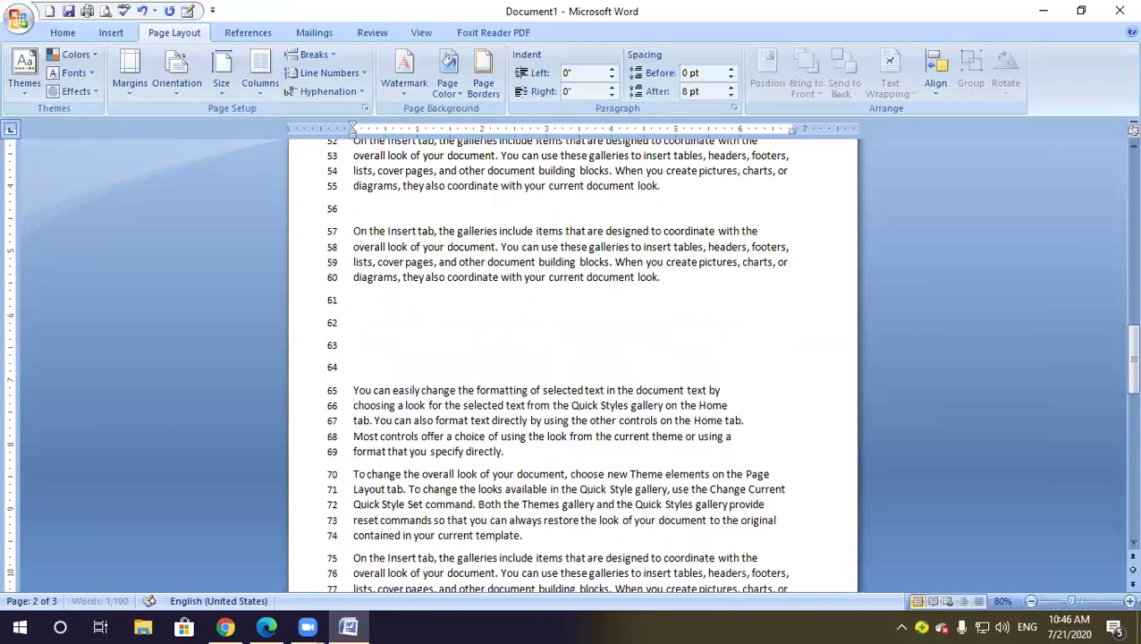
key(Return)
key(BackSpace)
key(BackSpace)
key(BackSpace)
key(BackSpace)
key(BackSpace)
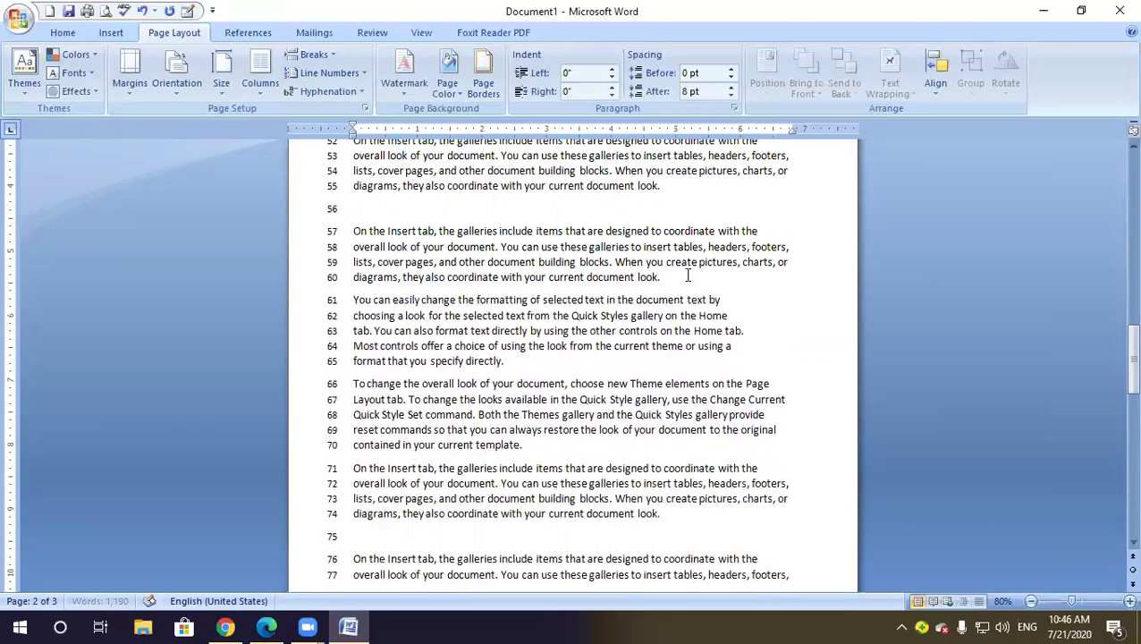
scroll(646, 359, down, 10)
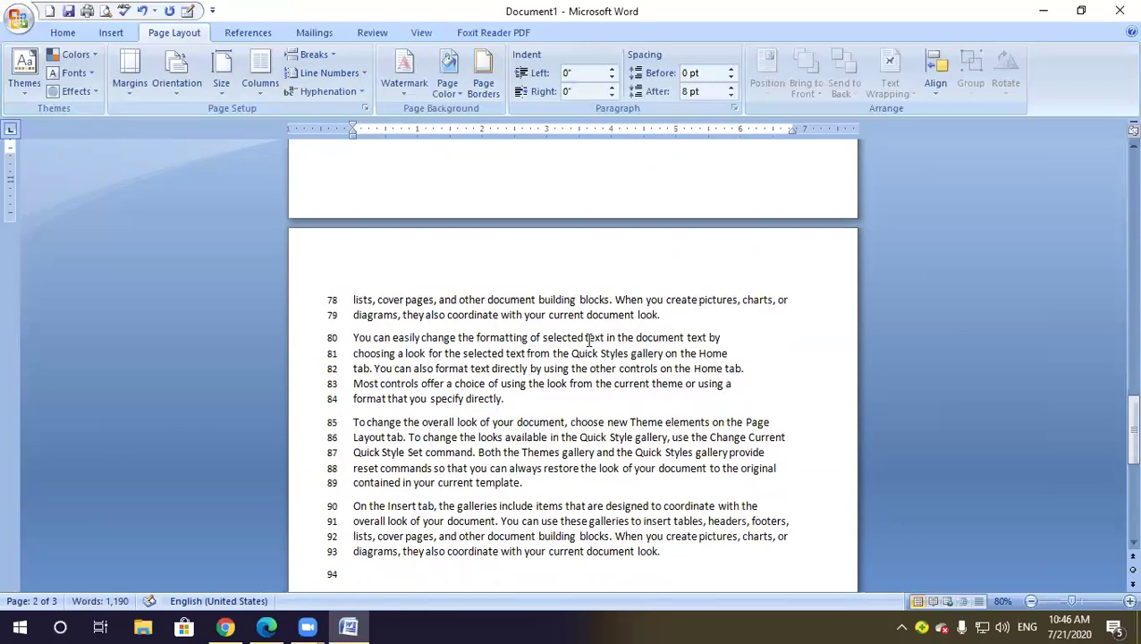
scroll(588, 340, up, 17)
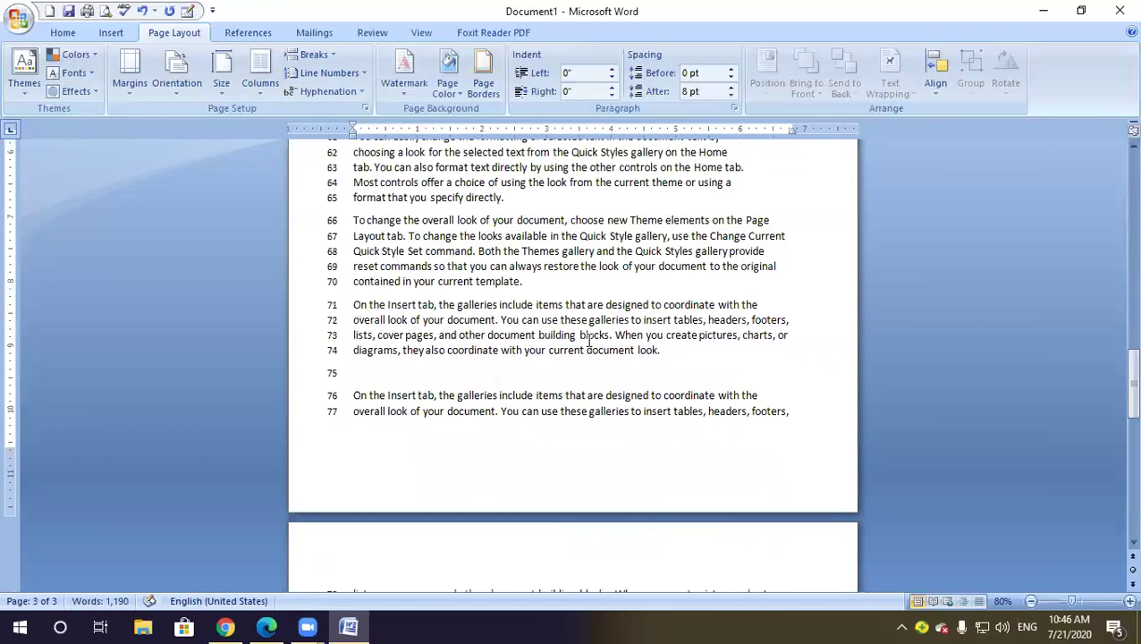
scroll(586, 337, up, 5)
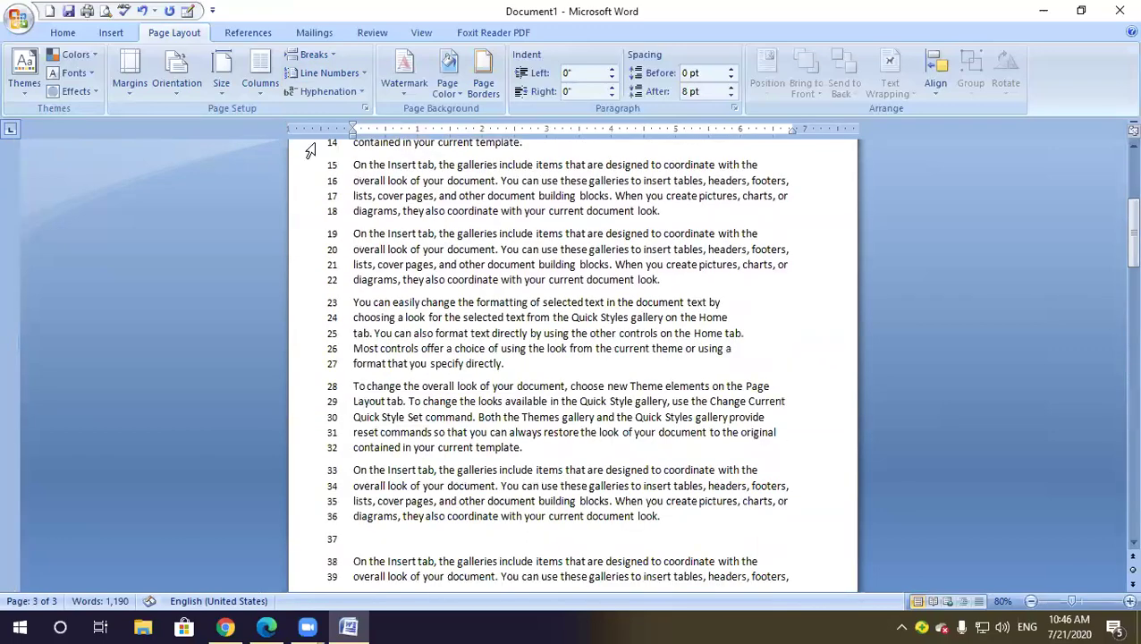
click(362, 75)
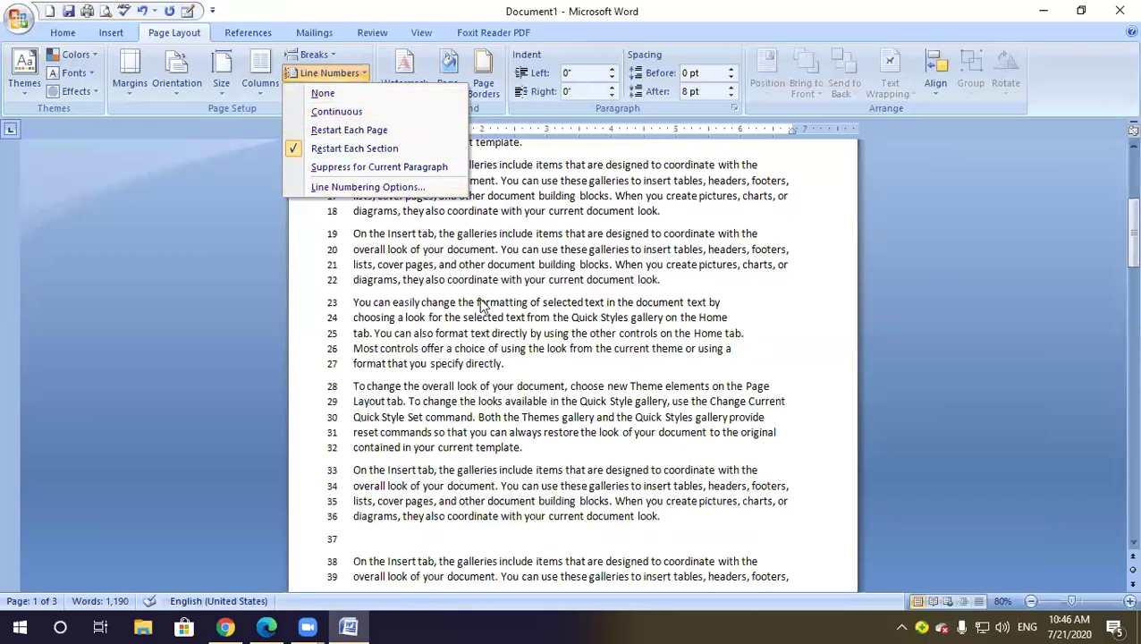
click(371, 249)
scroll(366, 251, up, 2)
scroll(367, 250, up, 4)
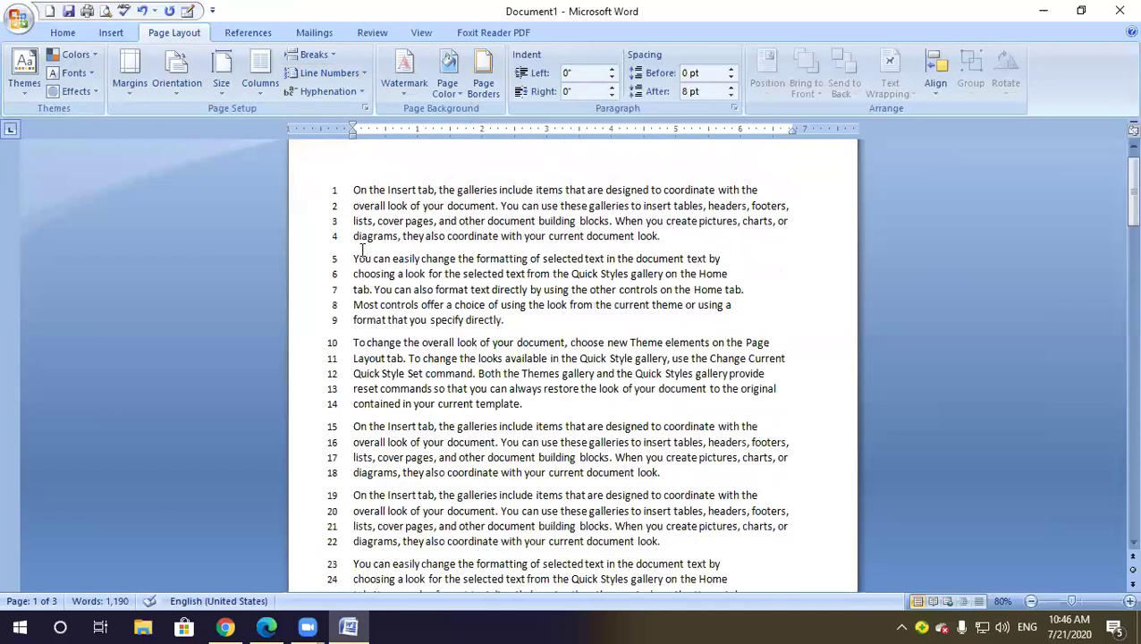
scroll(366, 250, up, 1)
scroll(353, 239, down, 2)
scroll(348, 240, up, 2)
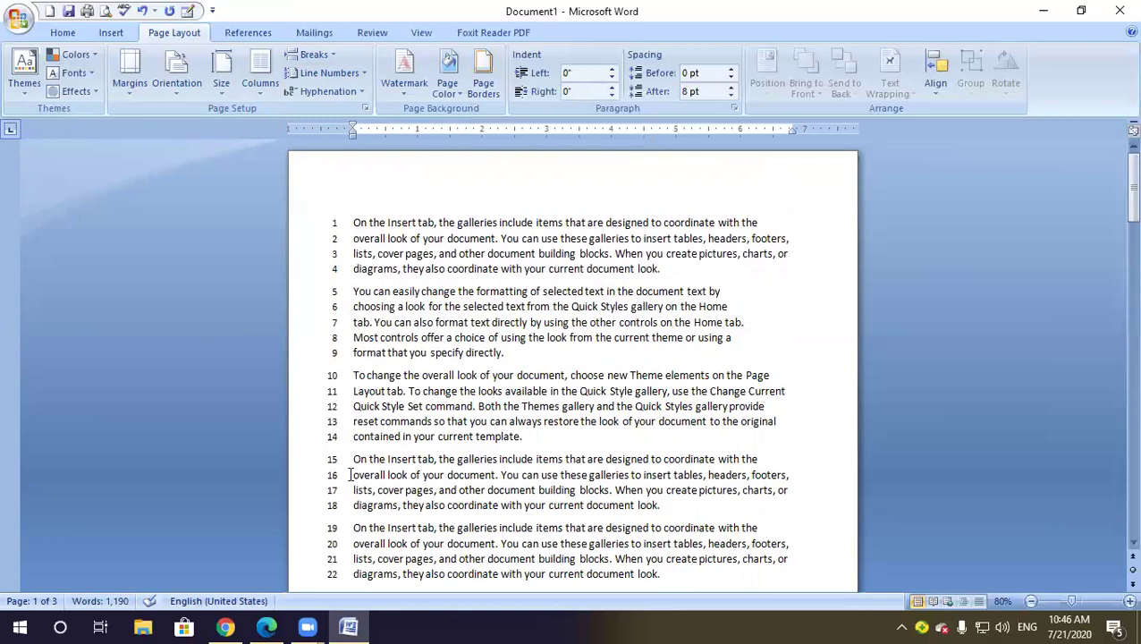
click(62, 34)
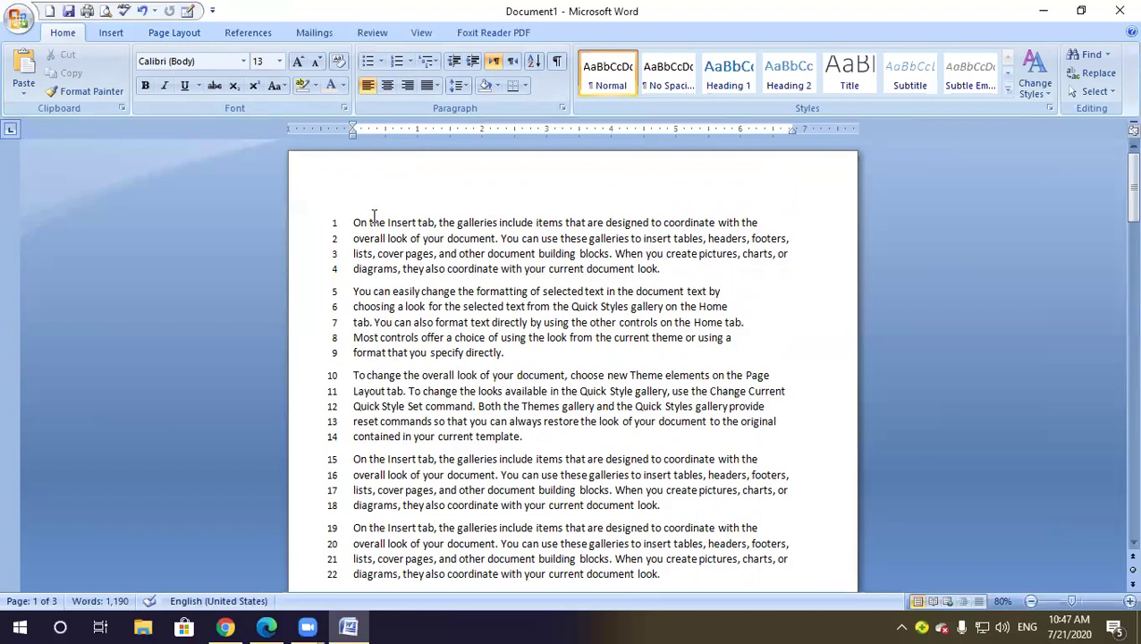
Turn on automatic hyphenation with the whole document selected, and clear the selection
click(178, 33)
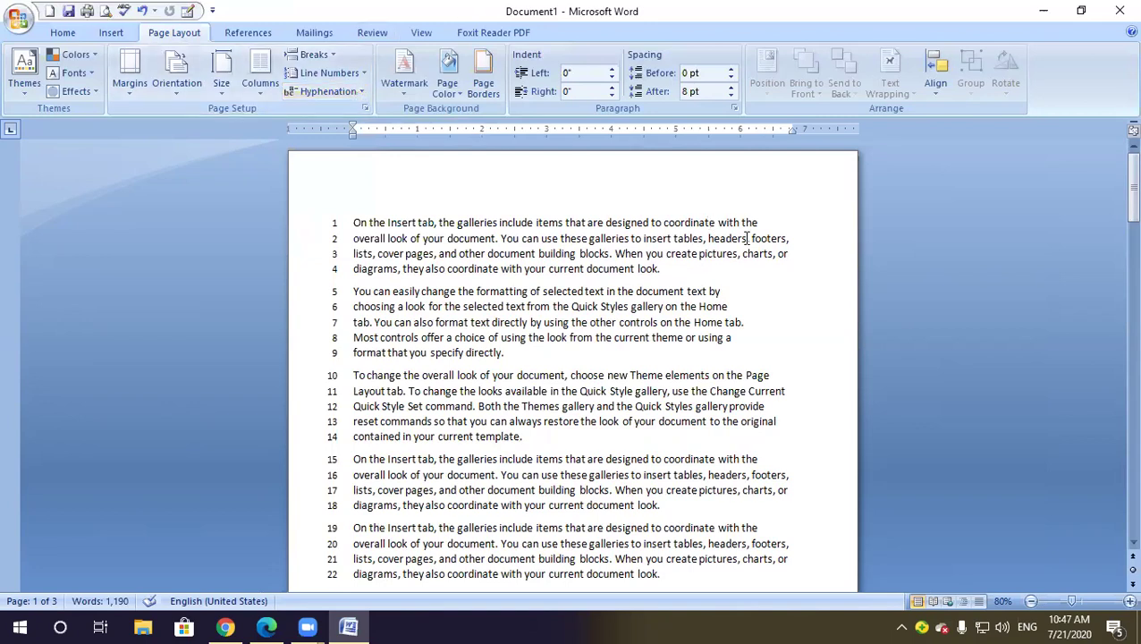
drag(717, 223, 773, 223)
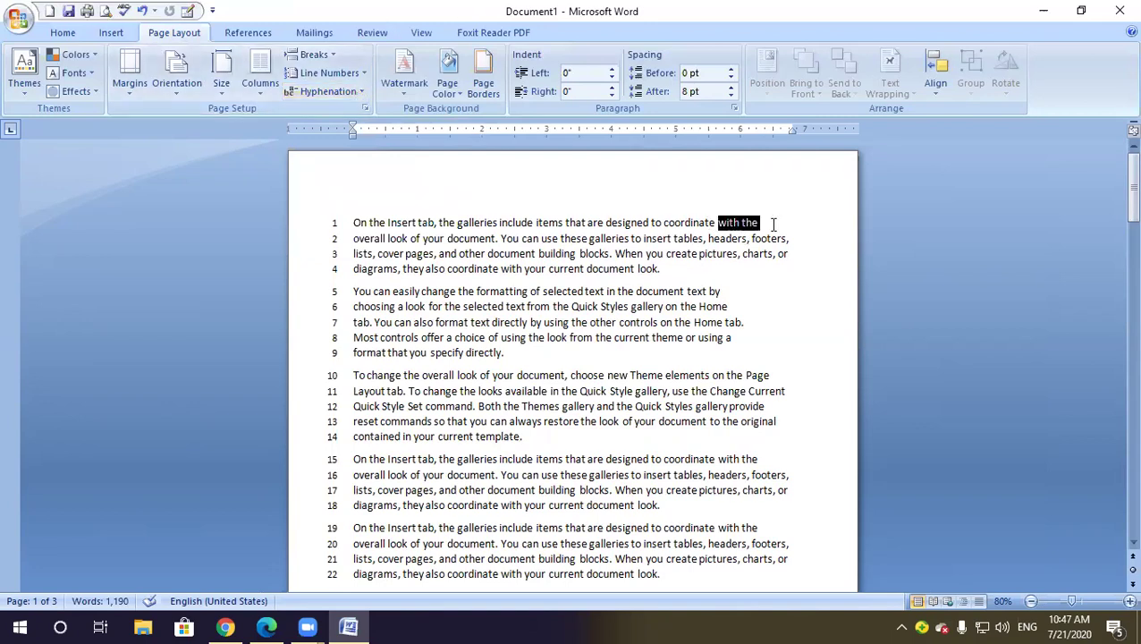
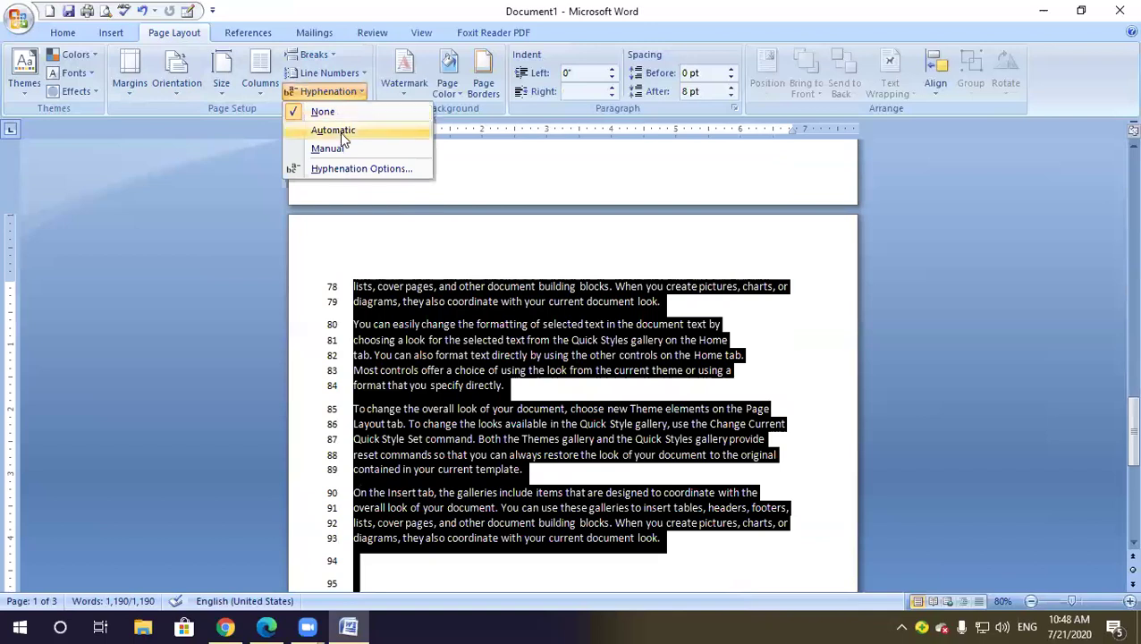
click(343, 133)
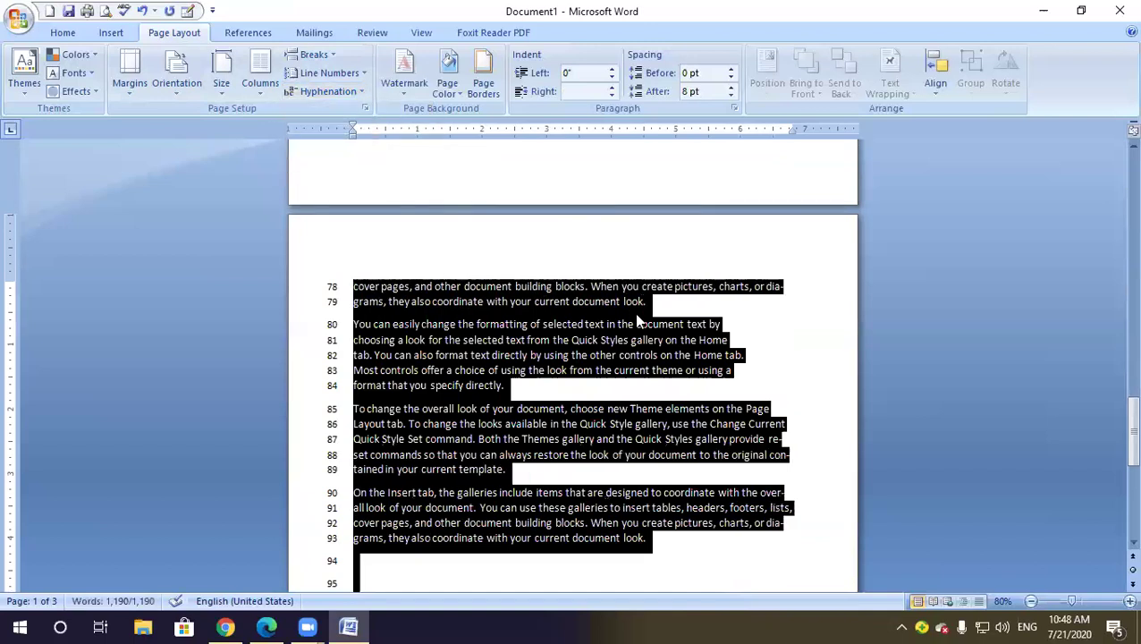
click(673, 327)
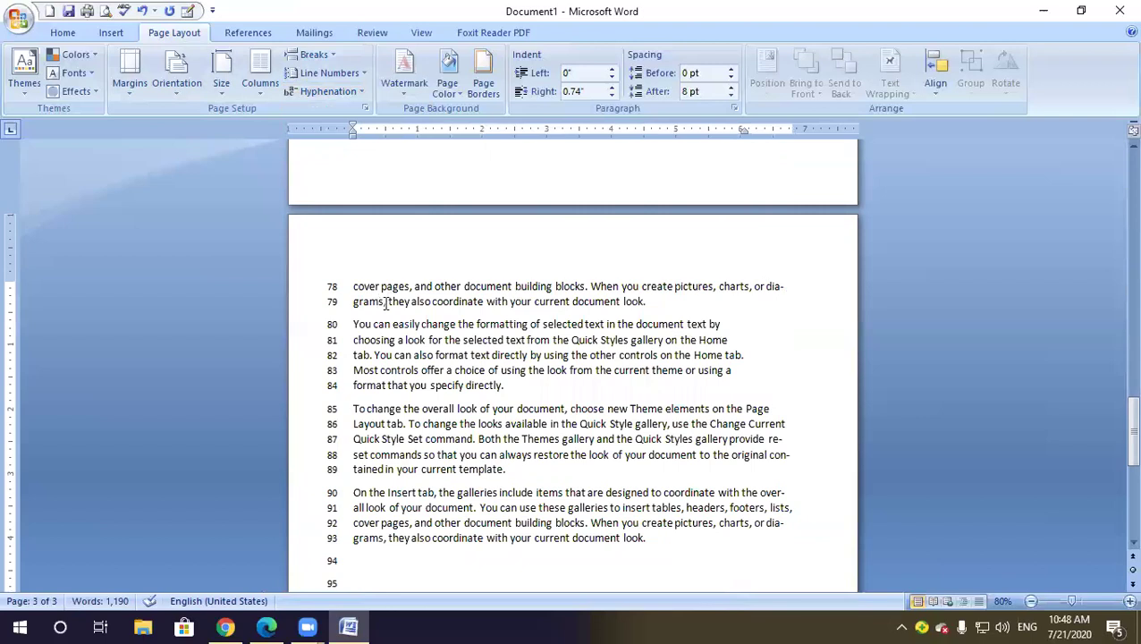
Examine the words split at line ends on pages 3 and 2, such as "diagrams", "contained", "reset" and "overall"
drag(386, 302, 353, 301)
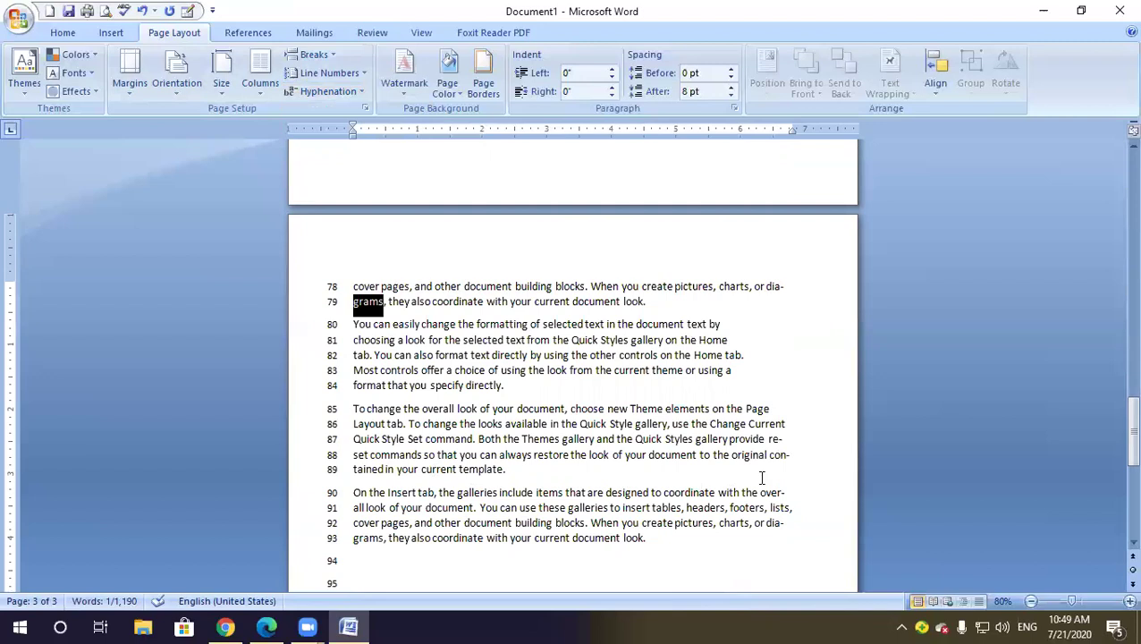
drag(769, 454, 385, 468)
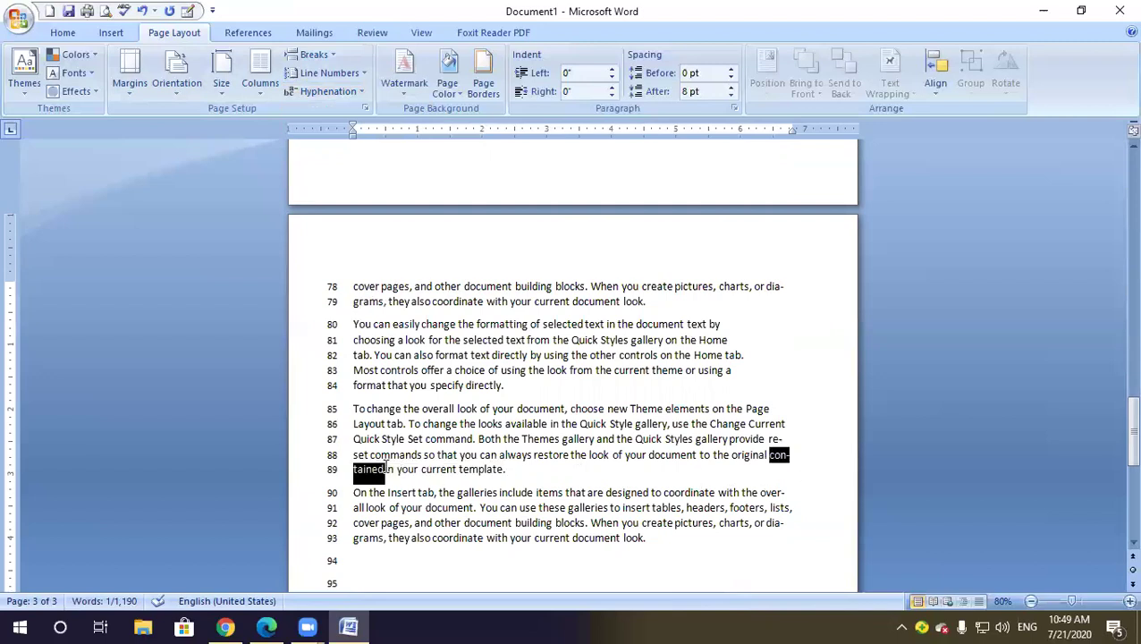
click(773, 492)
drag(768, 439, 797, 441)
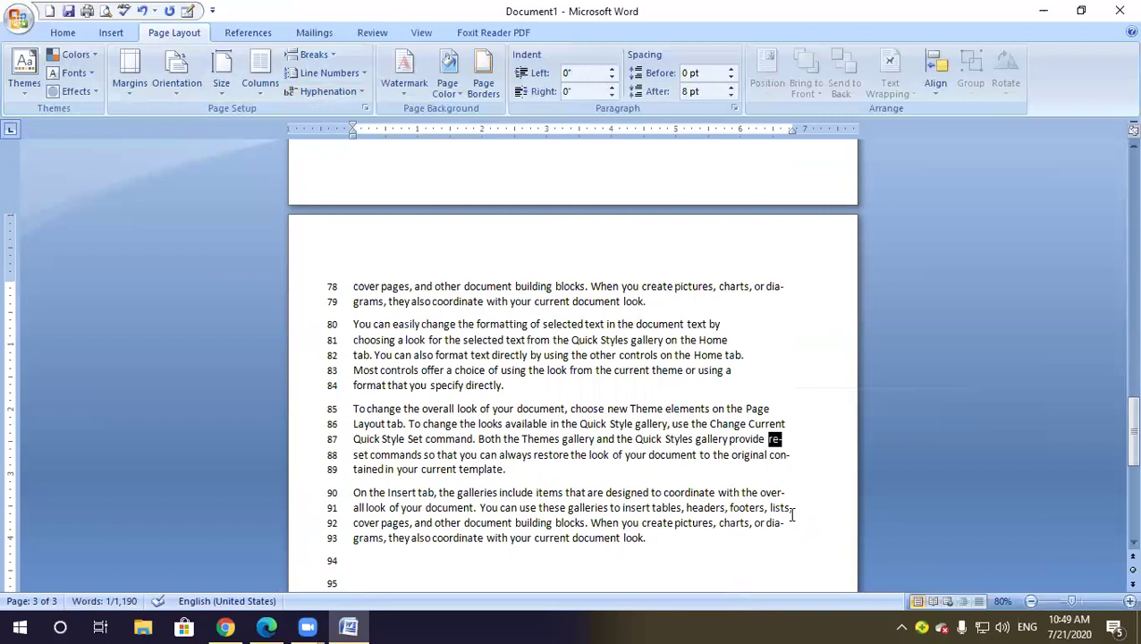
scroll(792, 523, up, 5)
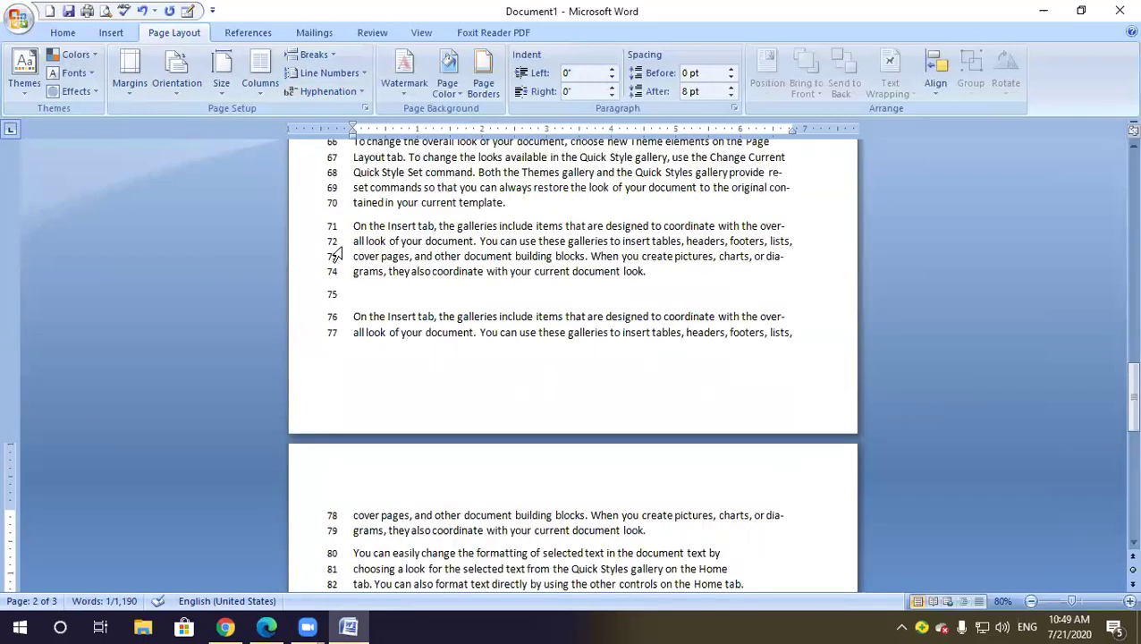
drag(766, 226, 683, 242)
click(731, 278)
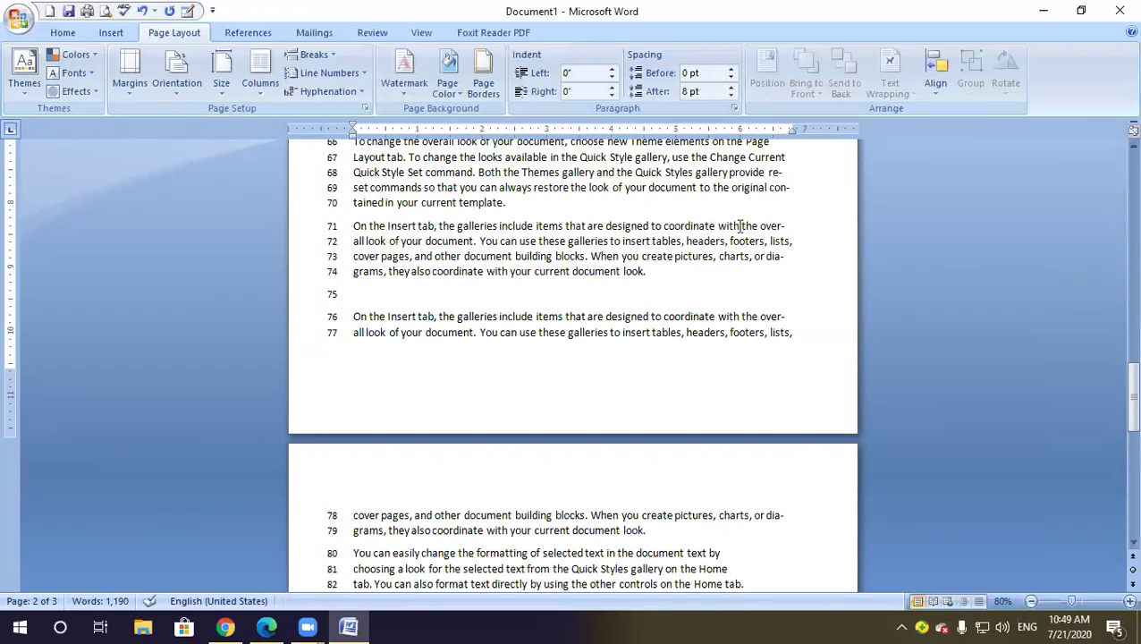
scroll(741, 226, up, 2)
scroll(741, 226, up, 10)
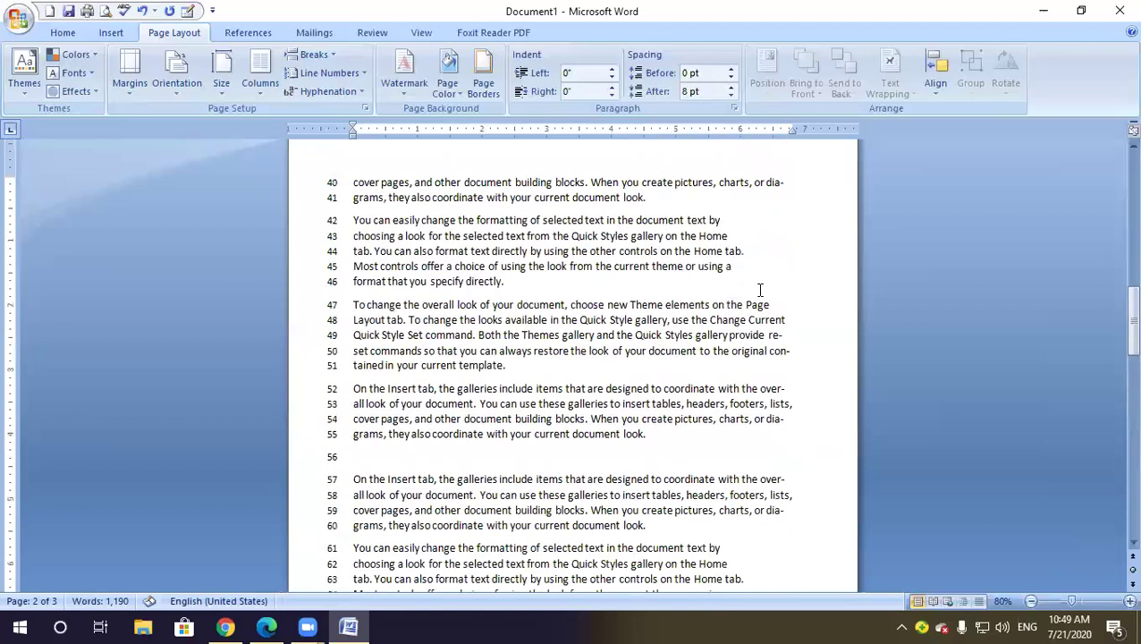
Run manual hyphenation, accept the suggested breaks in words such as "overall", "diagrams" and "reset", decline one for "diagrams", and cancel the remaining suggestions
scroll(759, 295, up, 10)
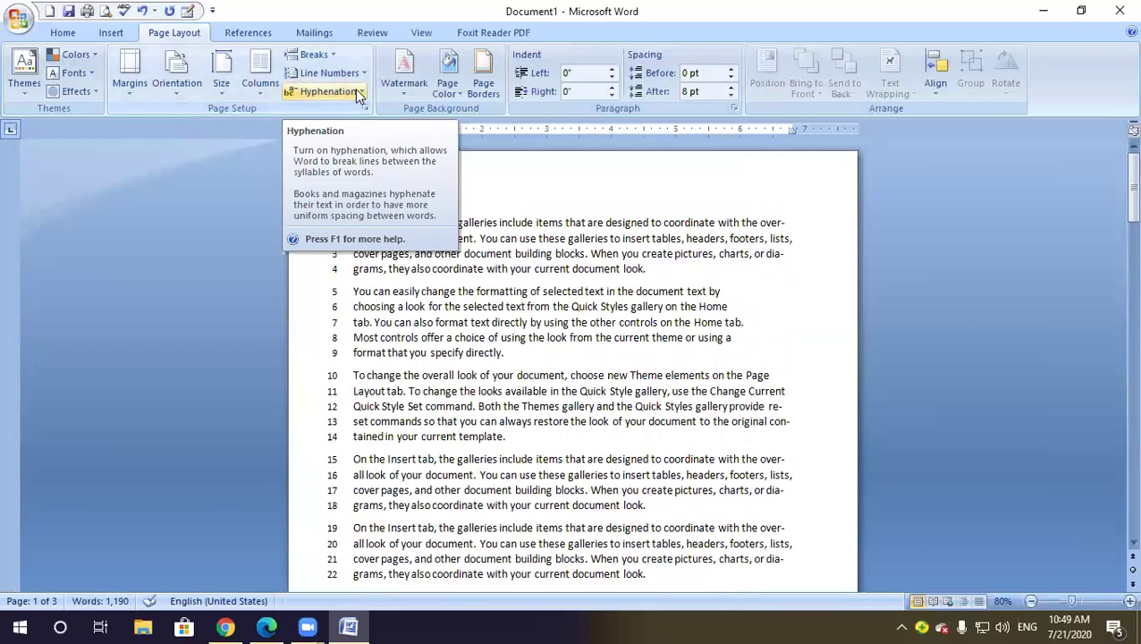
click(356, 93)
click(334, 150)
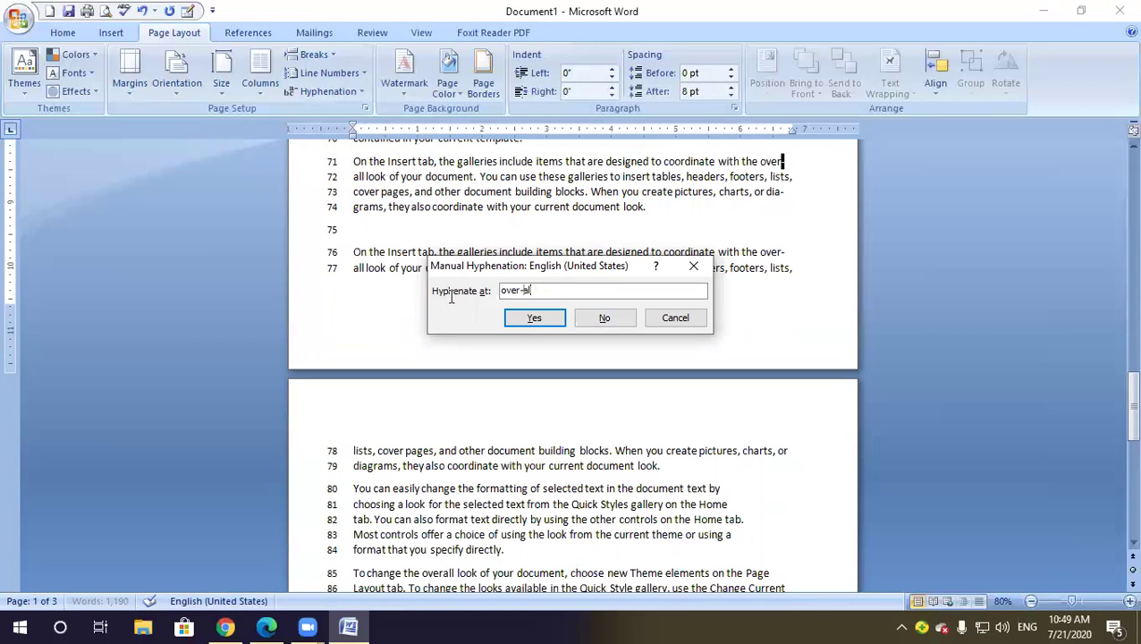
click(542, 319)
click(542, 320)
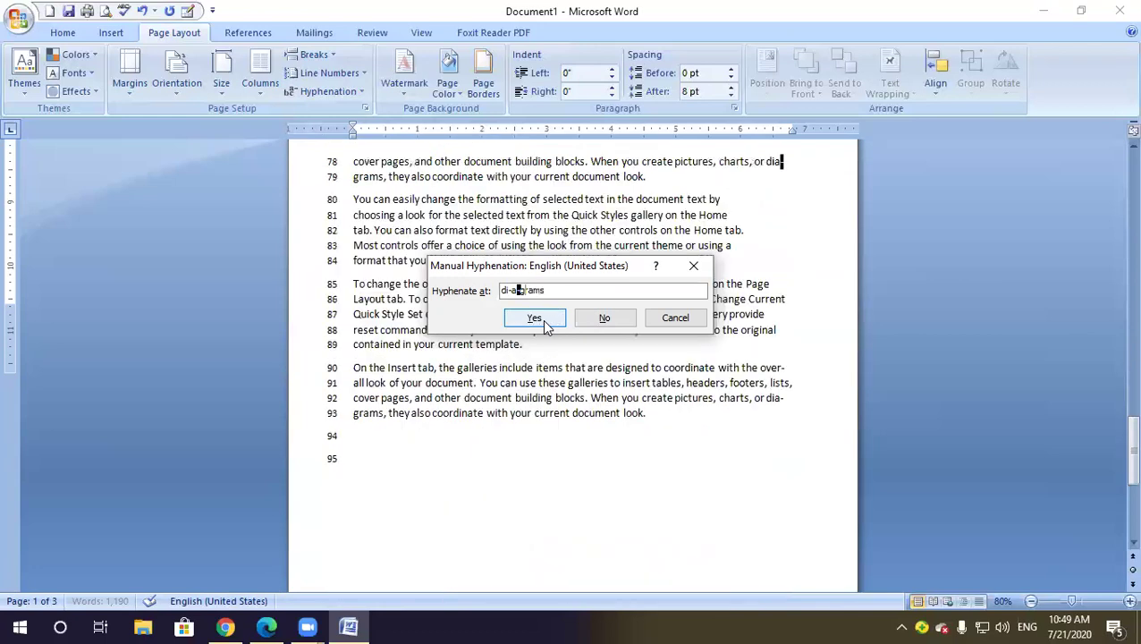
click(542, 319)
click(542, 319)
click(542, 319)
click(542, 319)
click(544, 324)
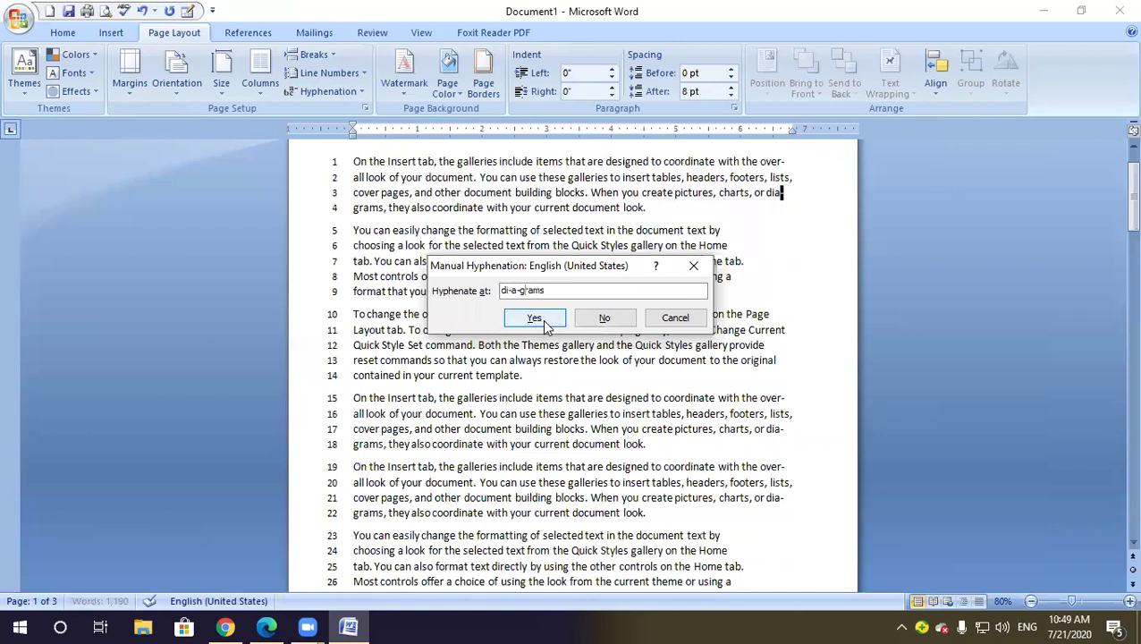
click(544, 324)
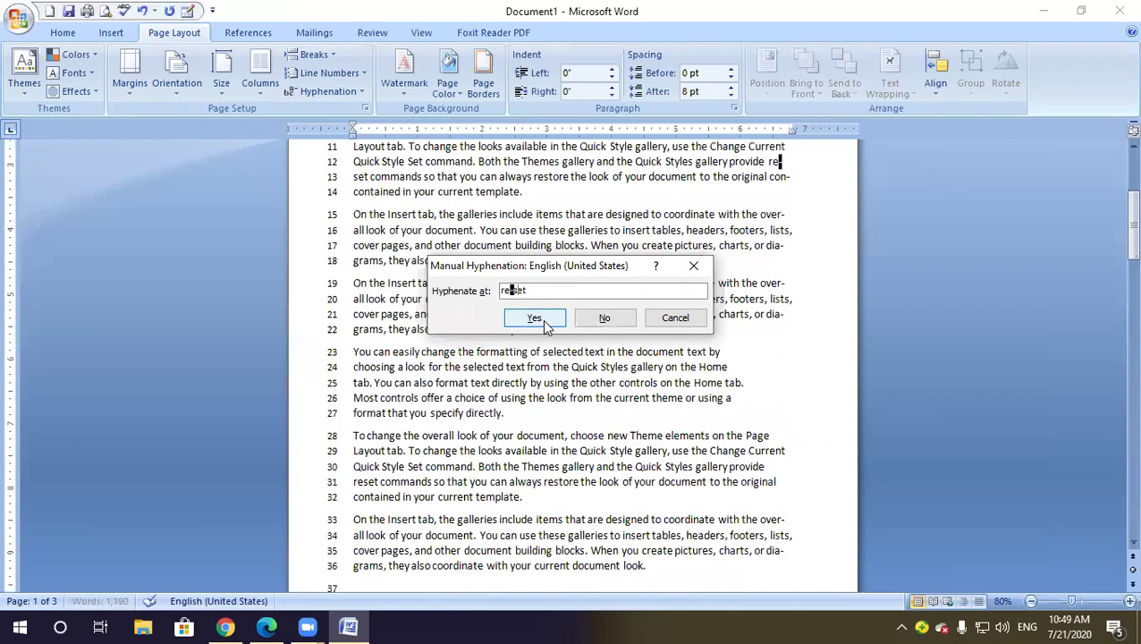
click(543, 322)
click(543, 322)
click(543, 322)
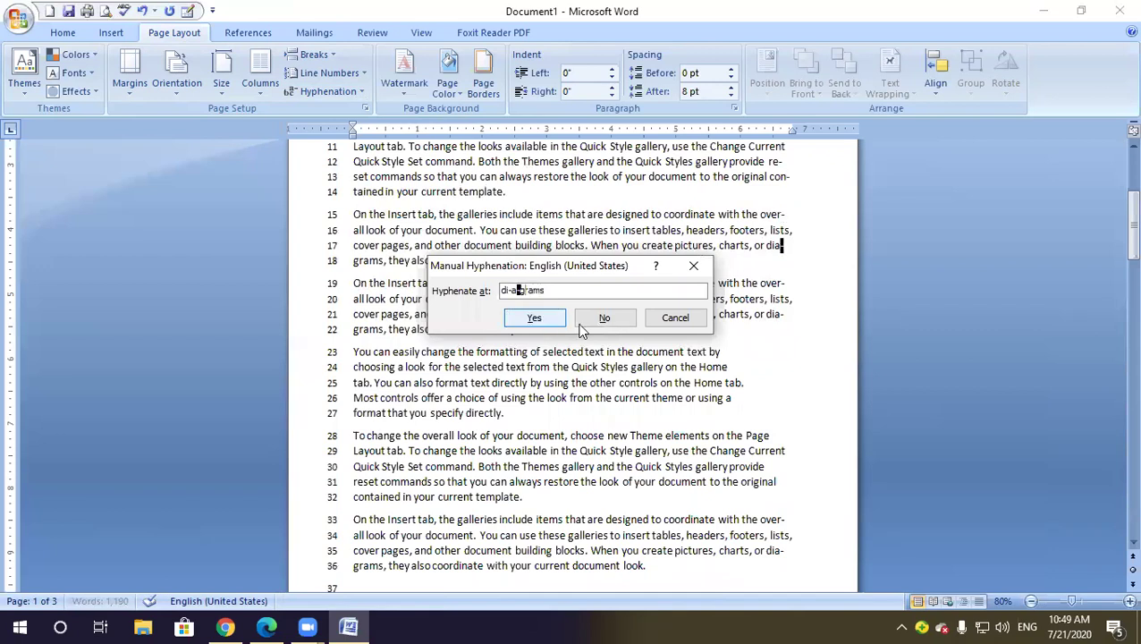
click(604, 319)
click(675, 318)
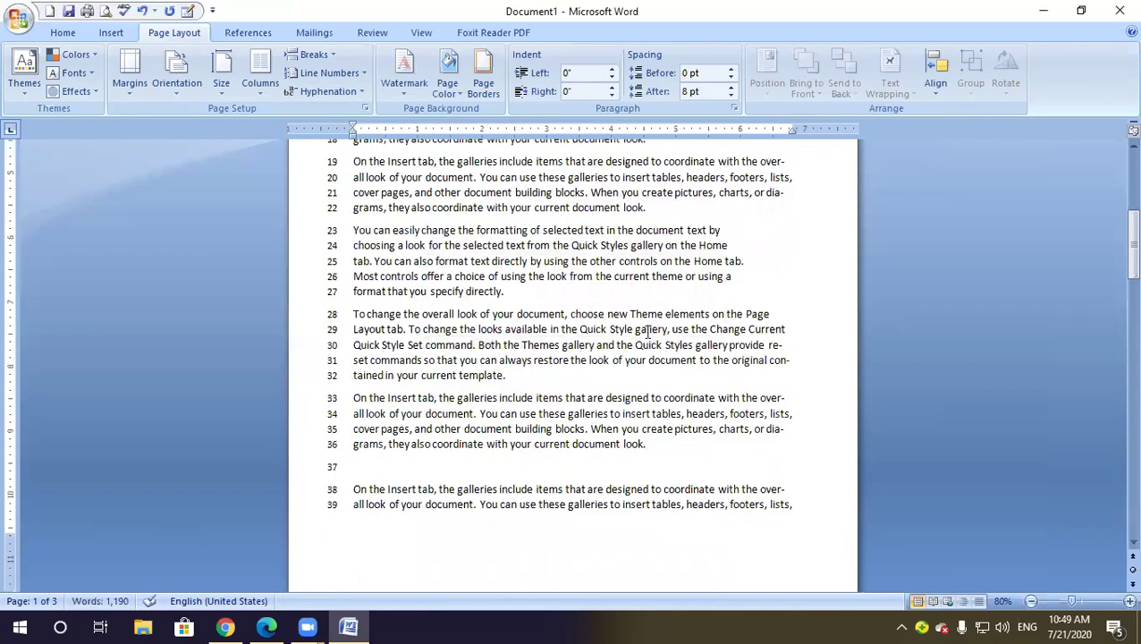
click(347, 93)
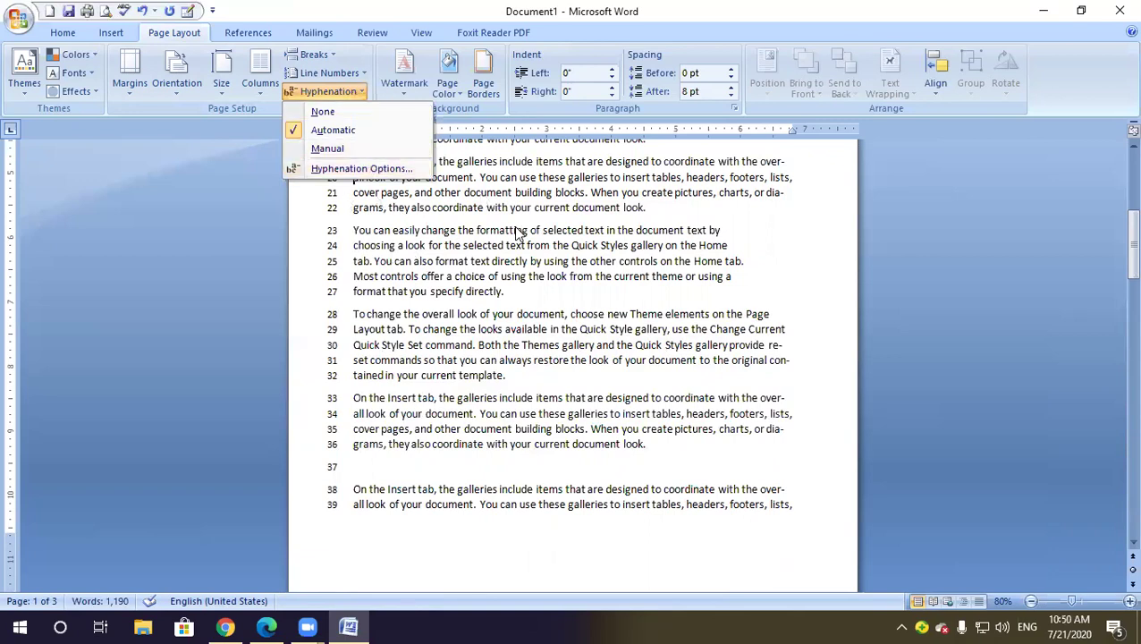
click(361, 93)
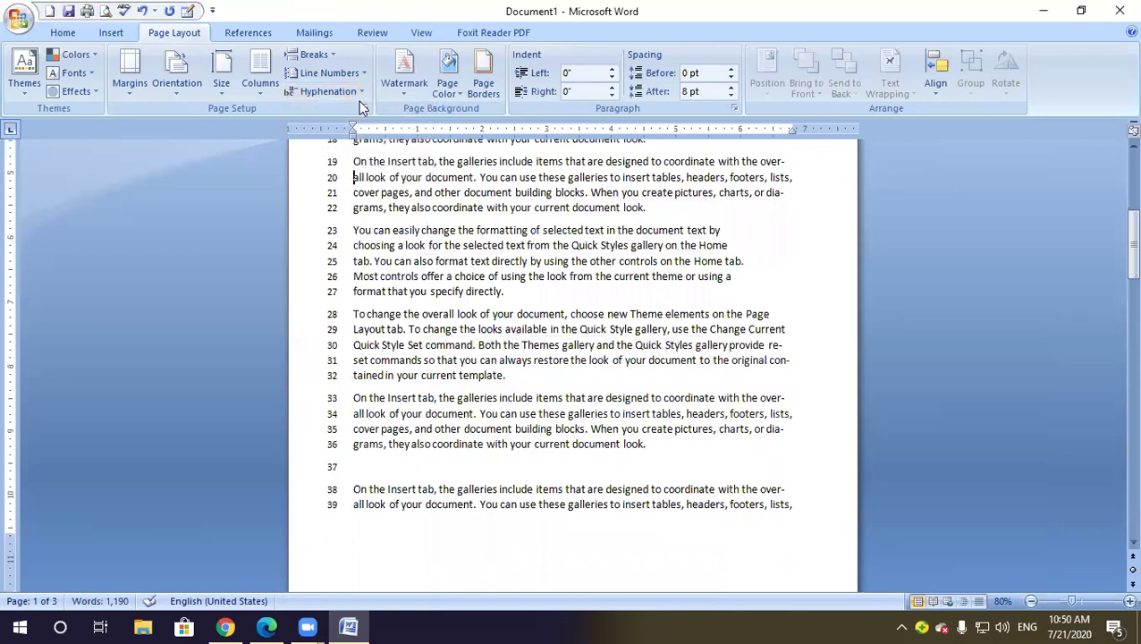
Remove the line numbers with the text from the start of page 1 into the third paragraph selected
scroll(615, 286, up, 8)
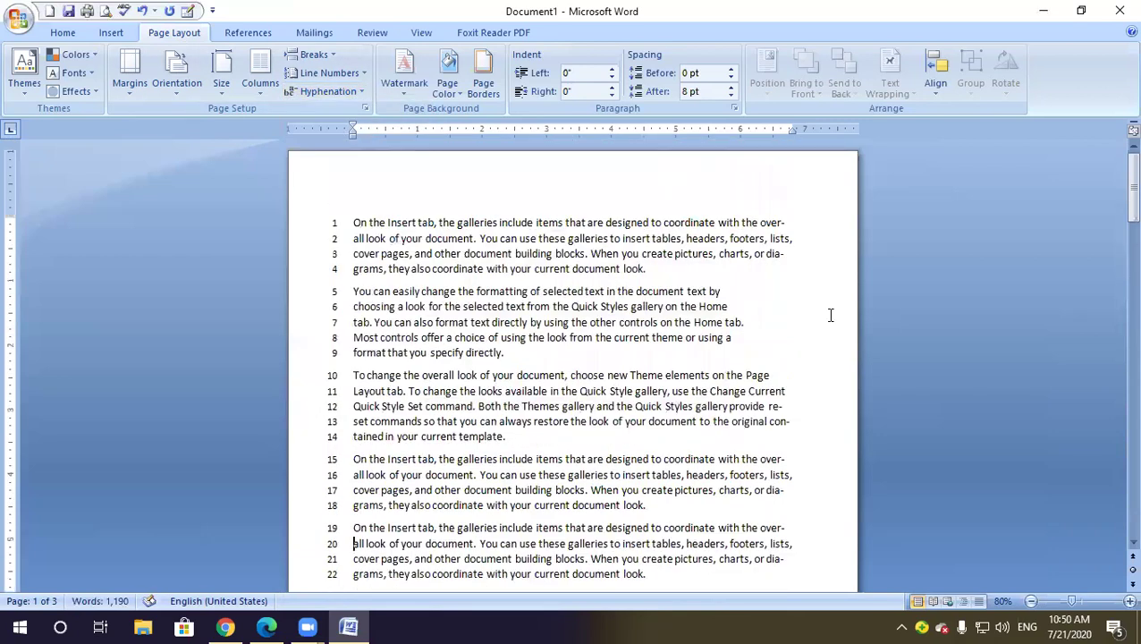
drag(781, 407, 678, 407)
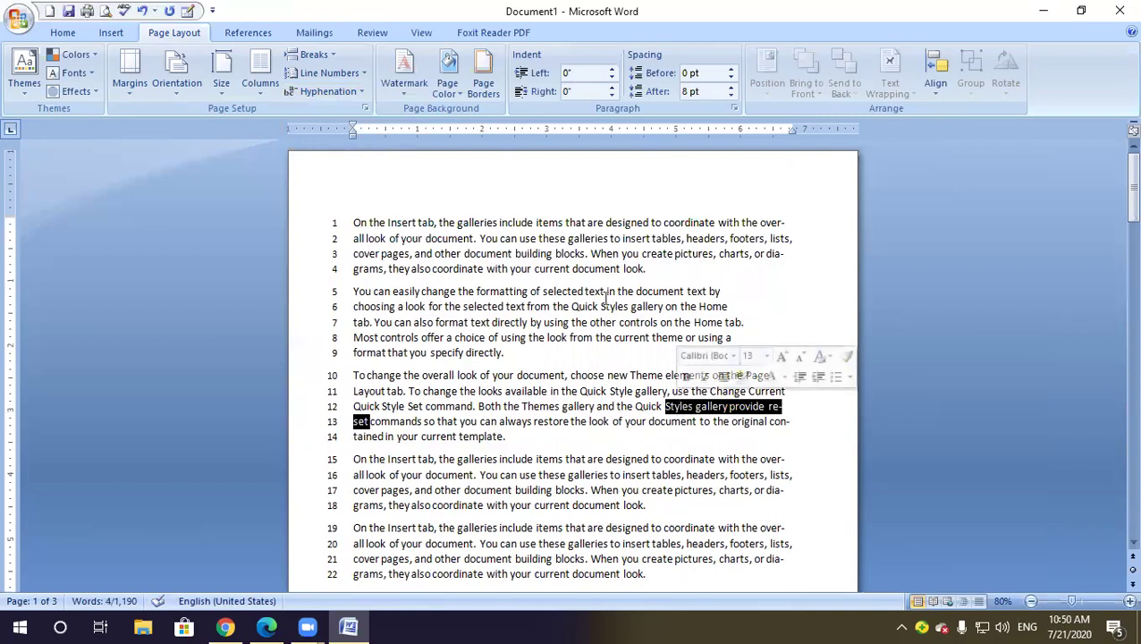
drag(356, 221, 547, 430)
click(344, 74)
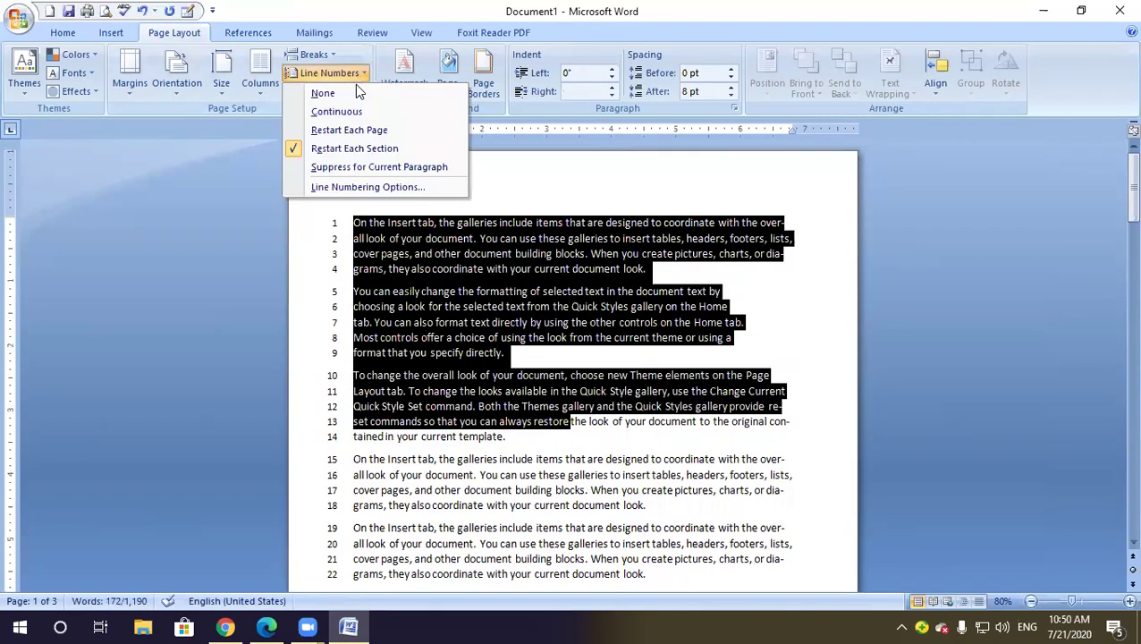
click(348, 96)
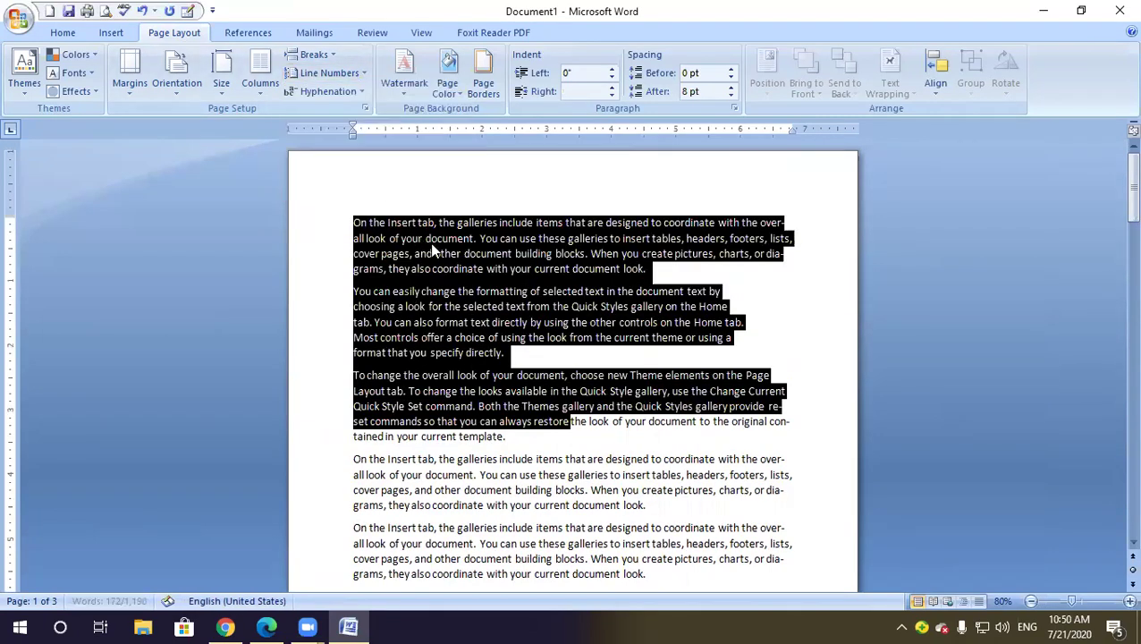
Apply Justify Low alignment to the selected first three paragraphs
click(65, 34)
click(436, 85)
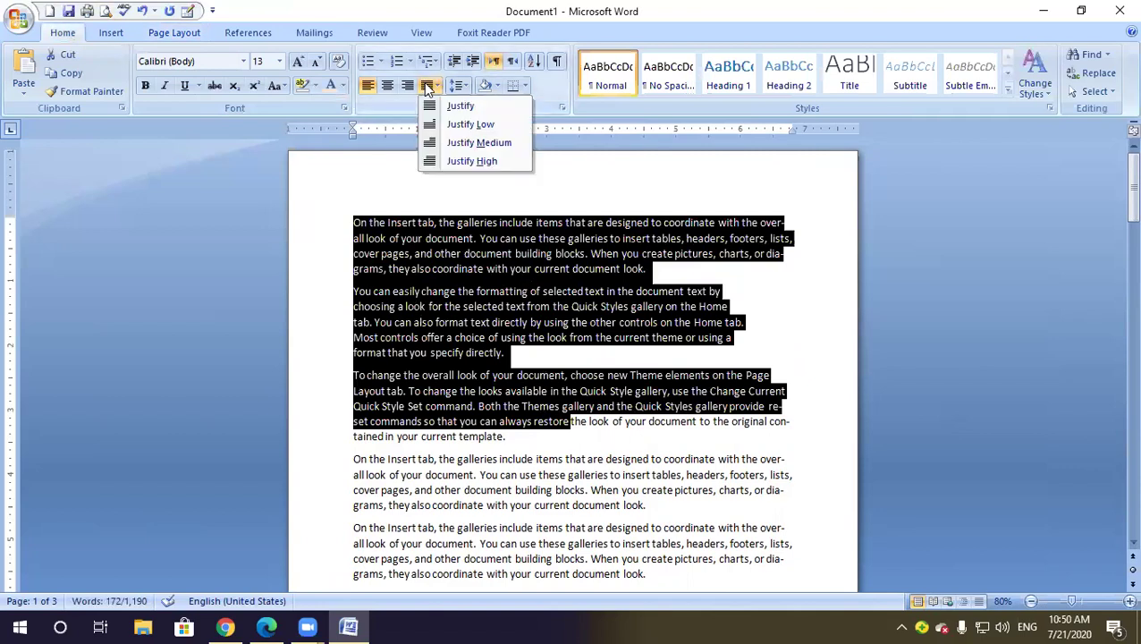
click(473, 125)
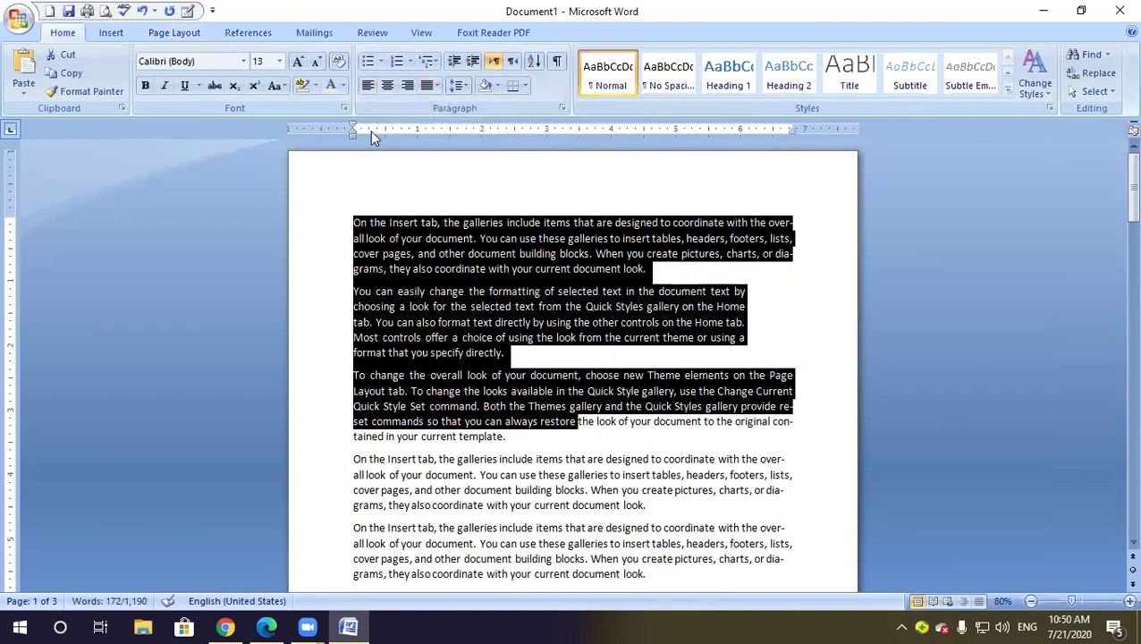
Try setting hyphenation to None for the document, clear the selection, and undo the hyphenation change
click(177, 35)
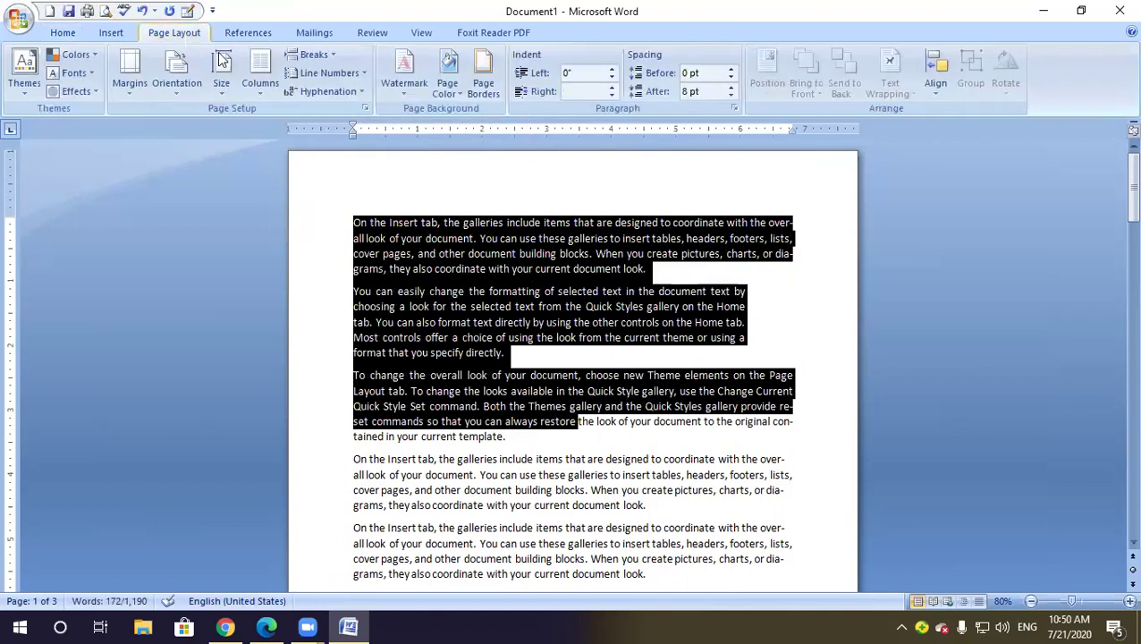
click(345, 93)
click(352, 111)
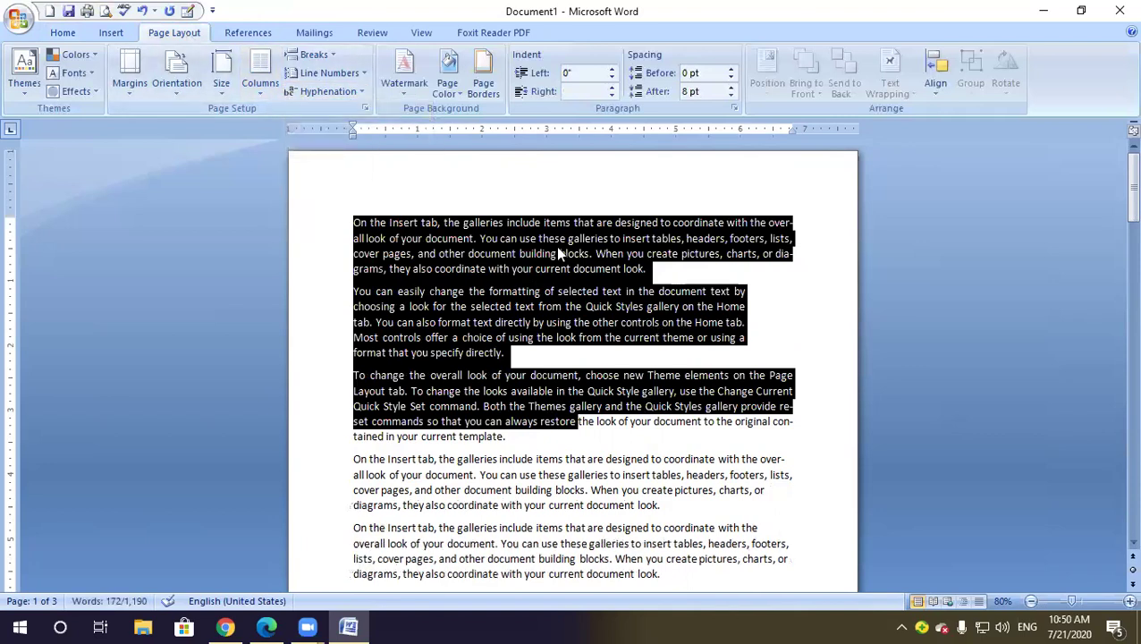
click(616, 308)
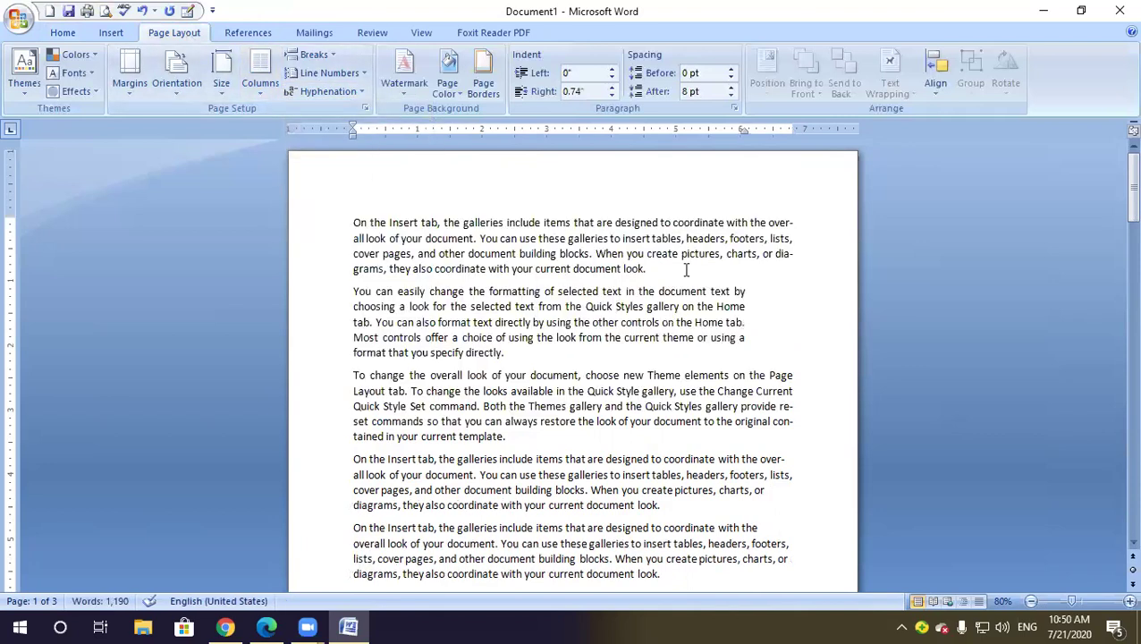
key(ctrl+z)
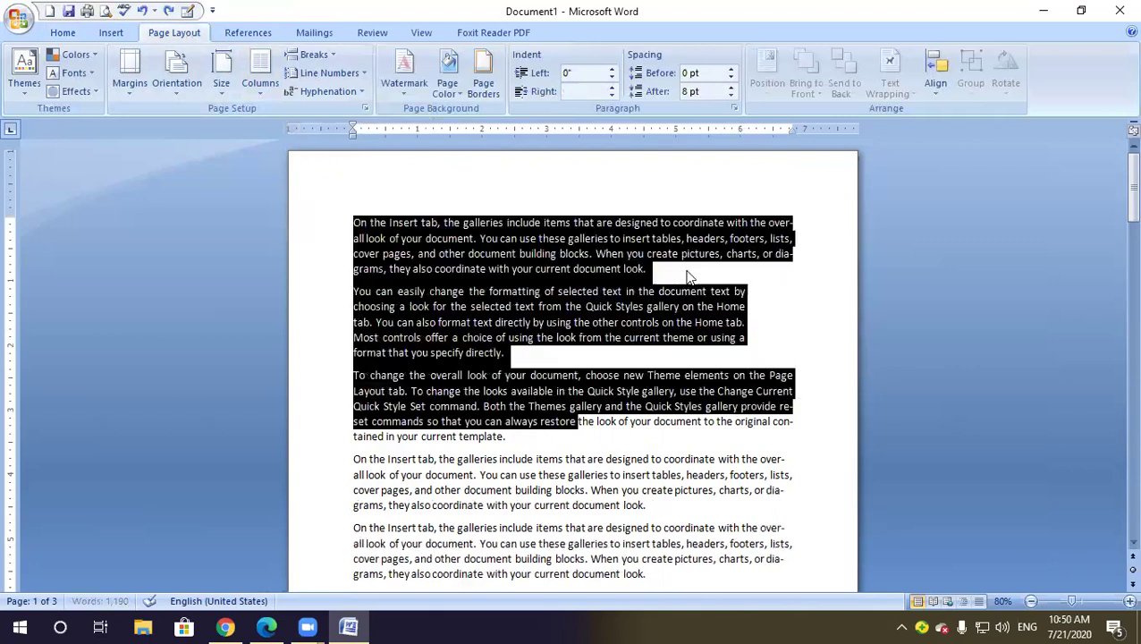
Turn hyphenation off with the first three paragraphs selected, clear the selection, and check the line ends further down page 1
click(363, 105)
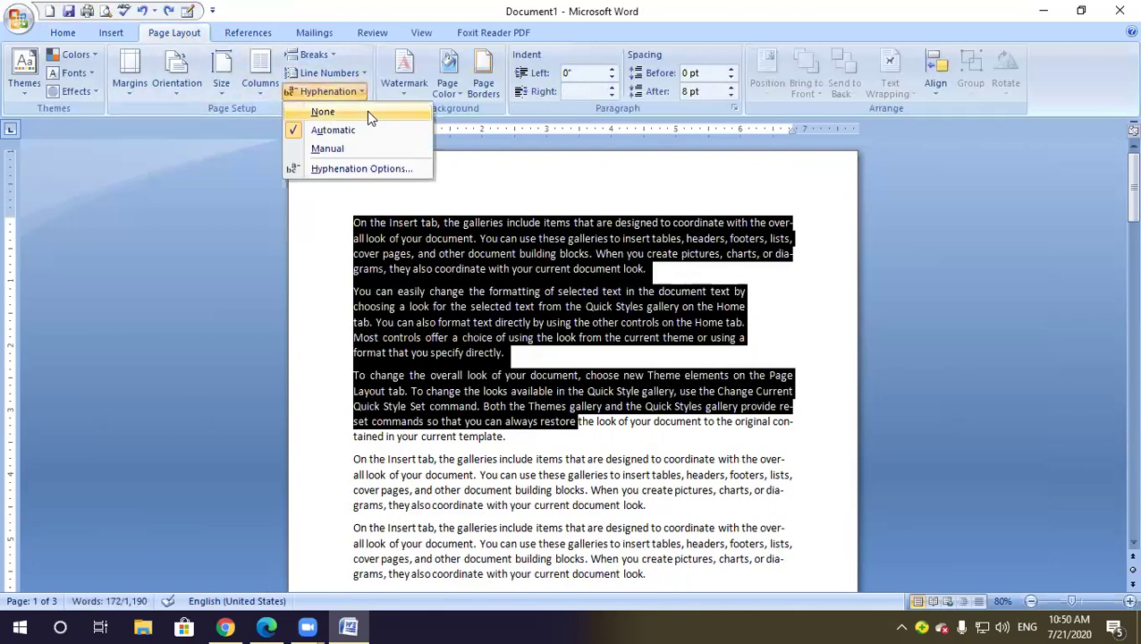
click(366, 111)
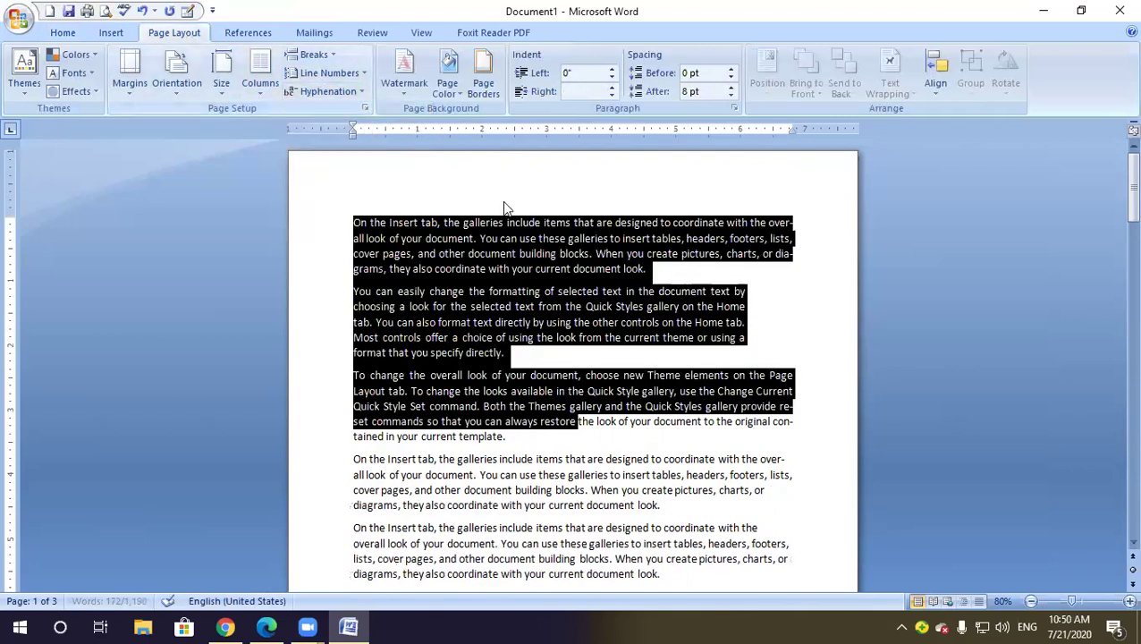
click(353, 93)
click(355, 112)
click(688, 322)
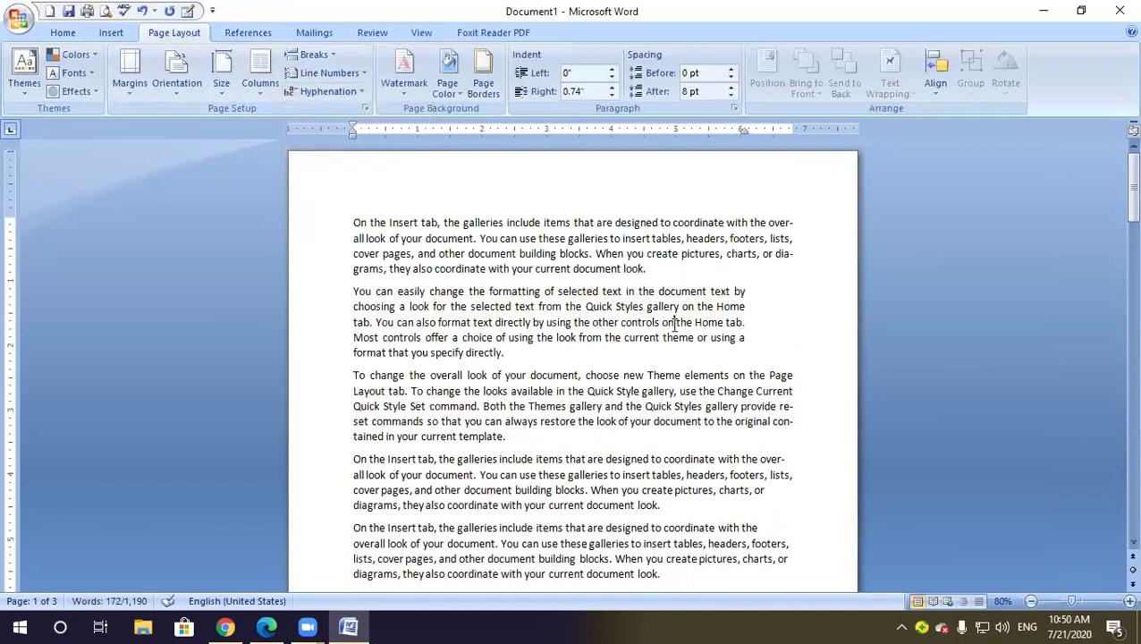
scroll(671, 326, down, 5)
scroll(670, 326, down, 1)
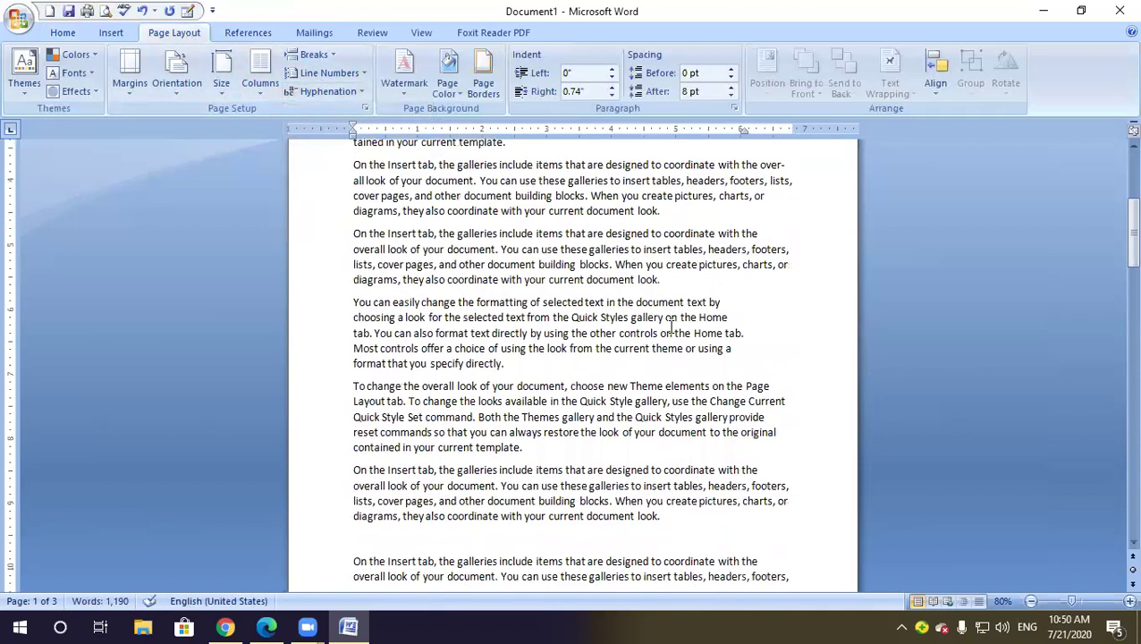
Create a new blank document and fill it with sample text using =rand(10)
key(ctrl+n)
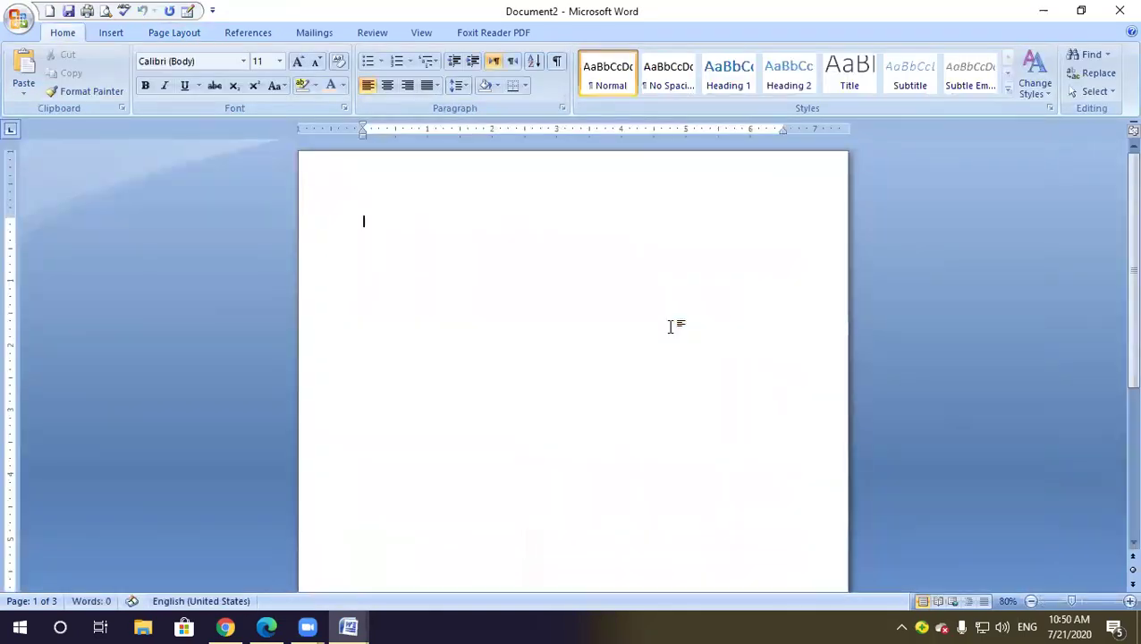
text(=rand)
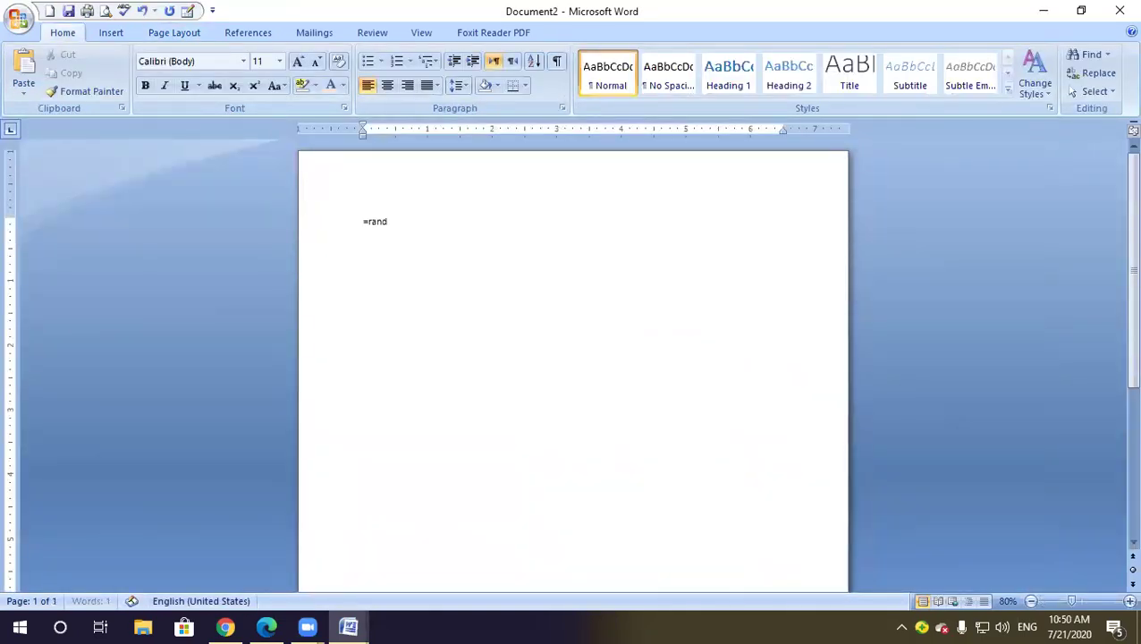
text((10))
key(Return)
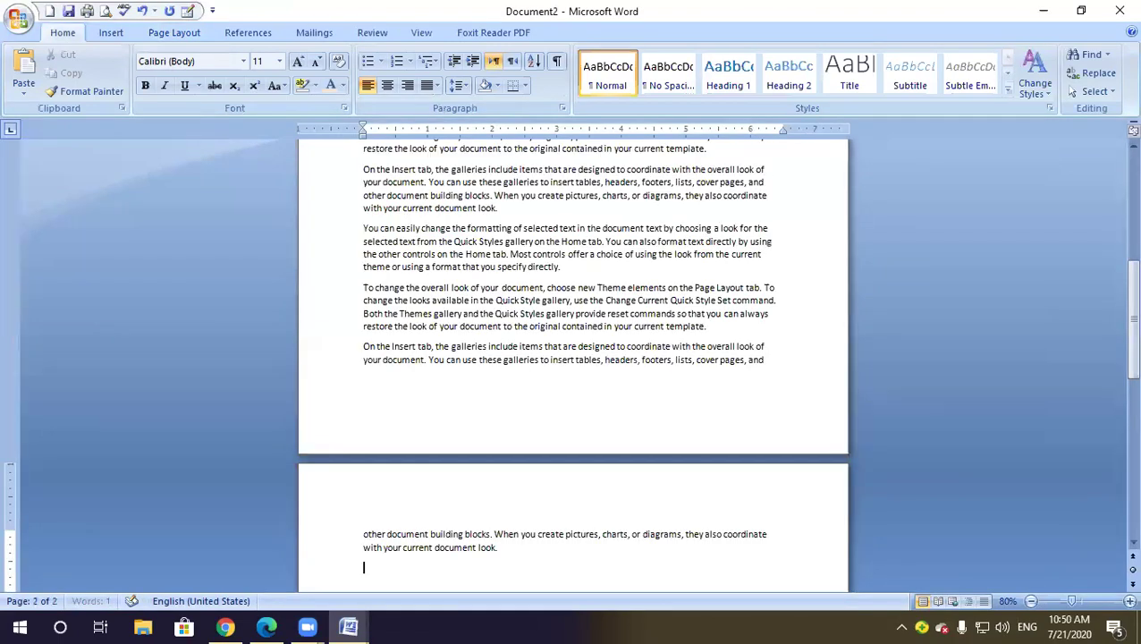
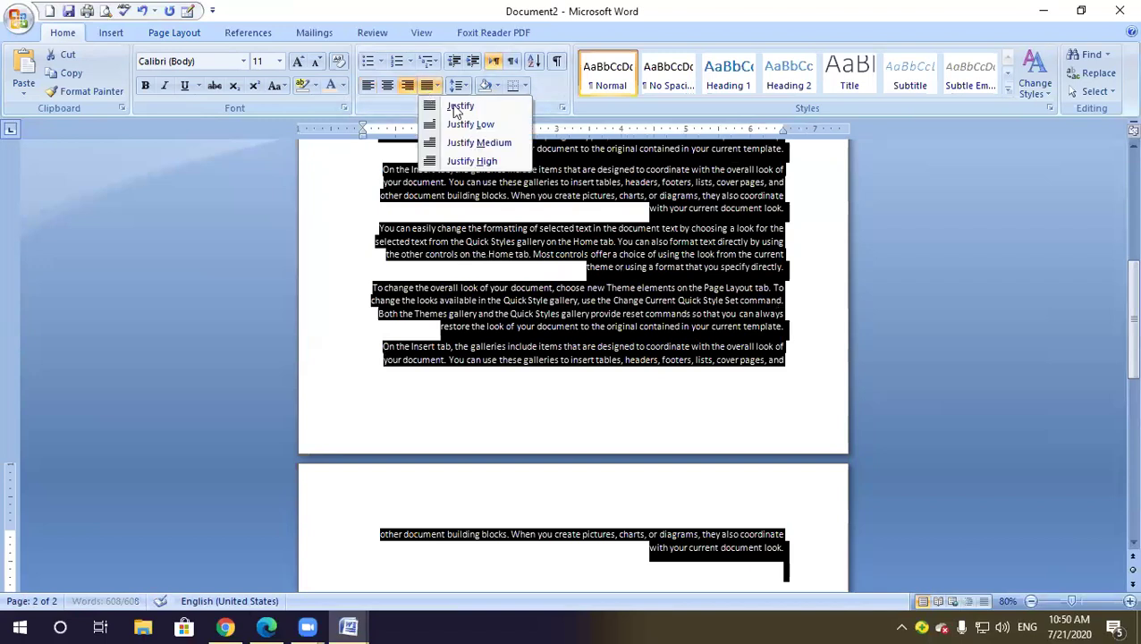
Justify all the sample text in the new document and clear the selection
click(457, 105)
scroll(652, 273, up, 10)
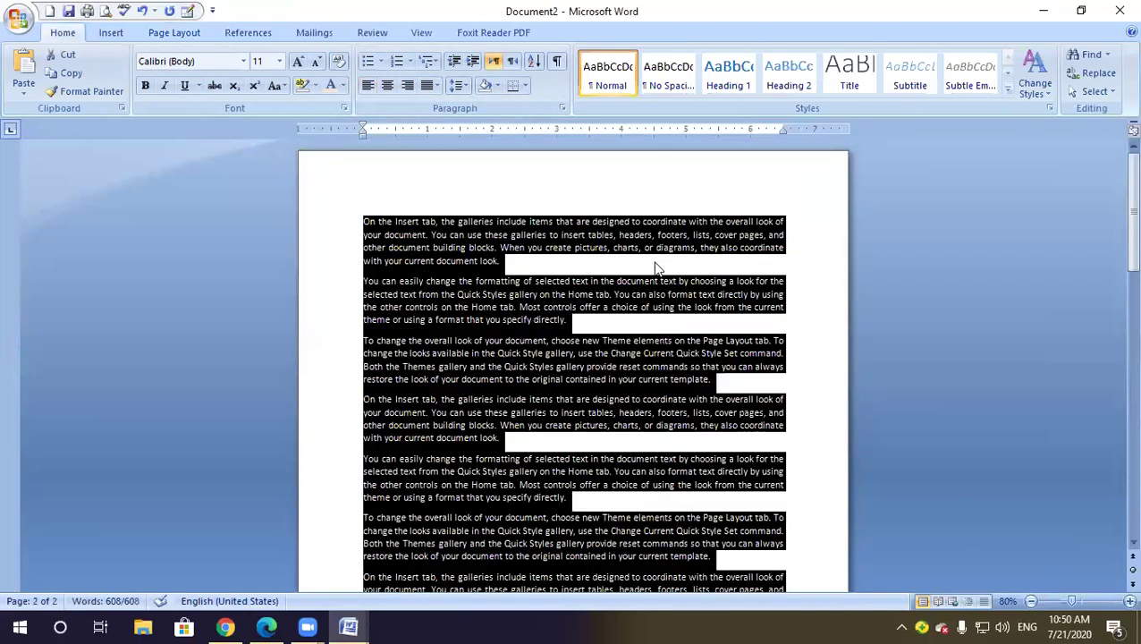
click(503, 260)
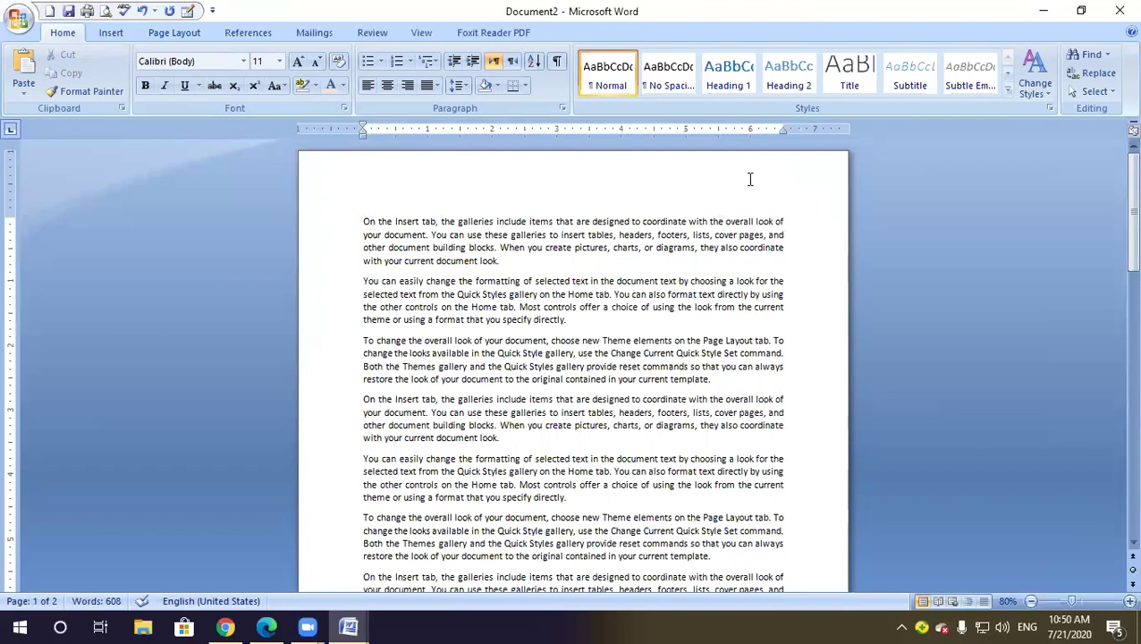
Look through the justified text on both pages of the new document and bring up the page layout commands
click(783, 130)
scroll(779, 246, down, 10)
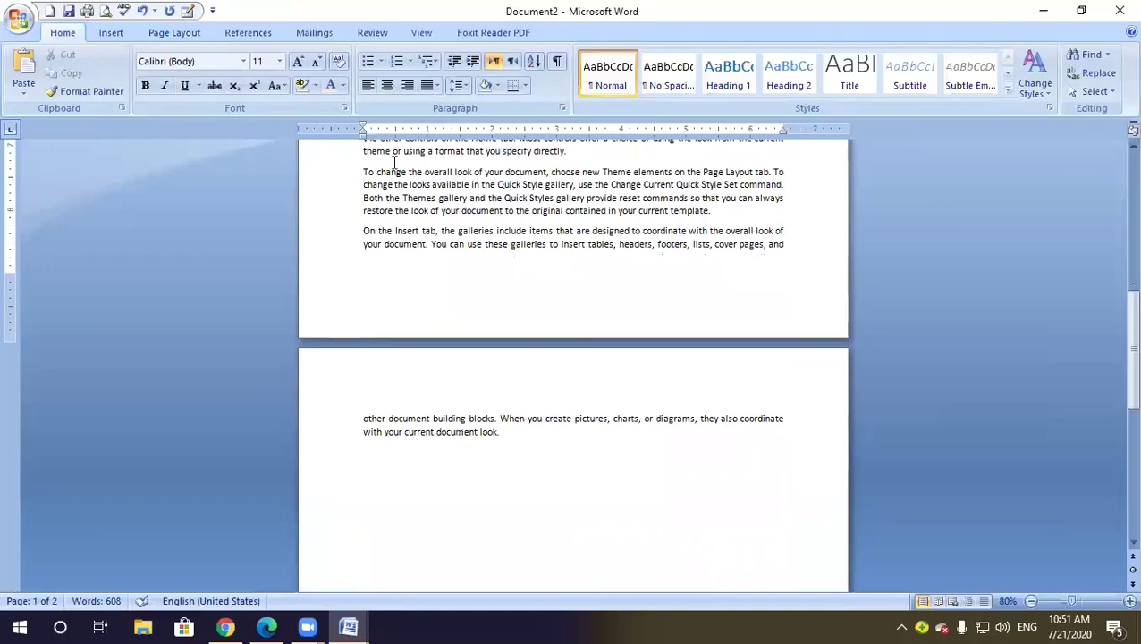
click(175, 34)
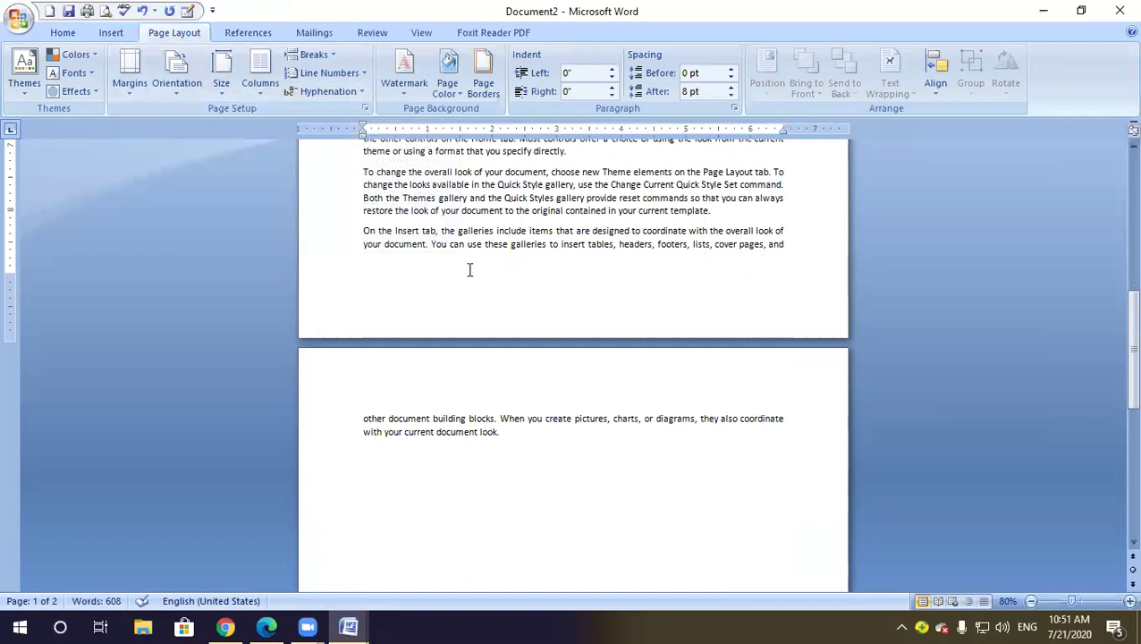
scroll(469, 269, up, 10)
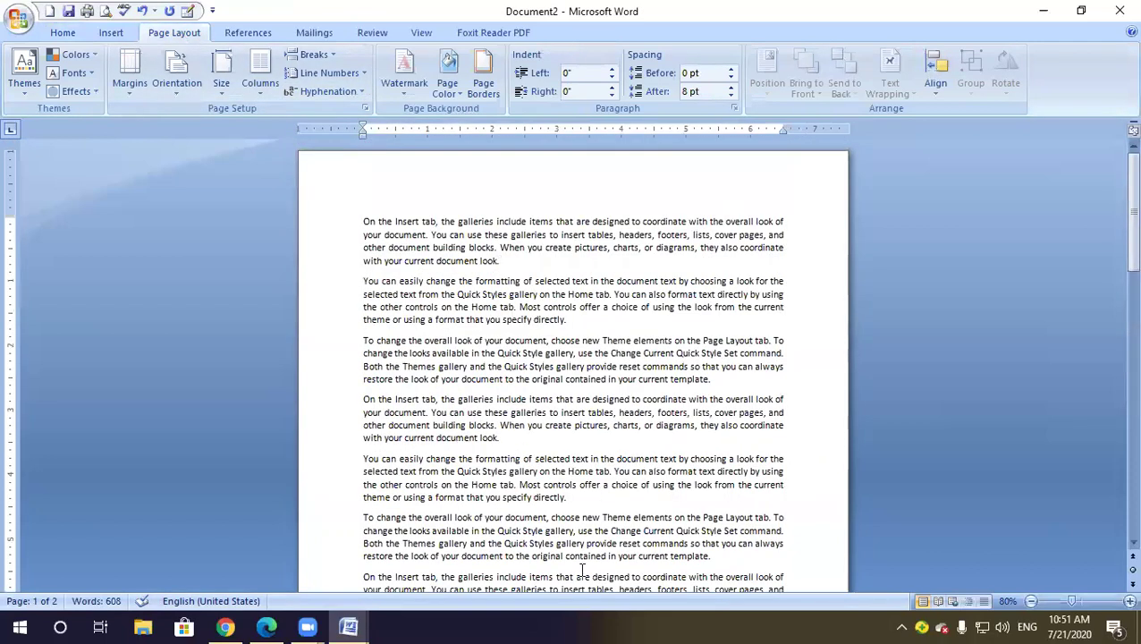